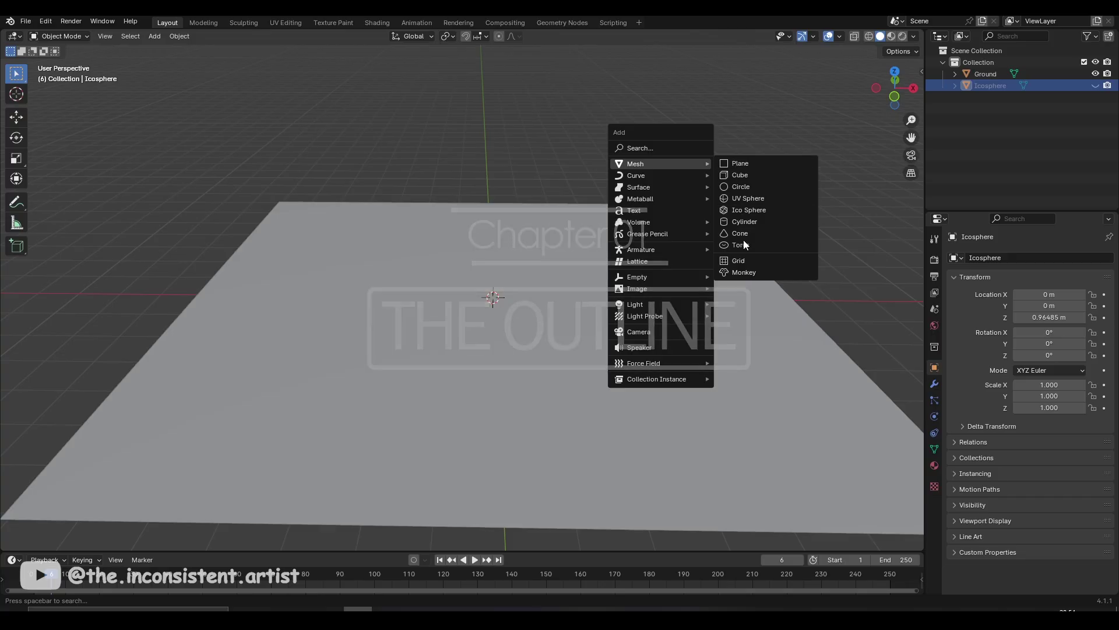
- Add an ico sphere, raise it in front view and squash it along Z into a flattened dome
{"action": "left_click", "coordinate": [744, 215]}
{"action": "key", "text": "Tab"}
{"action": "key", "text": "KP_1"}
{"action": "key", "text": "s"}
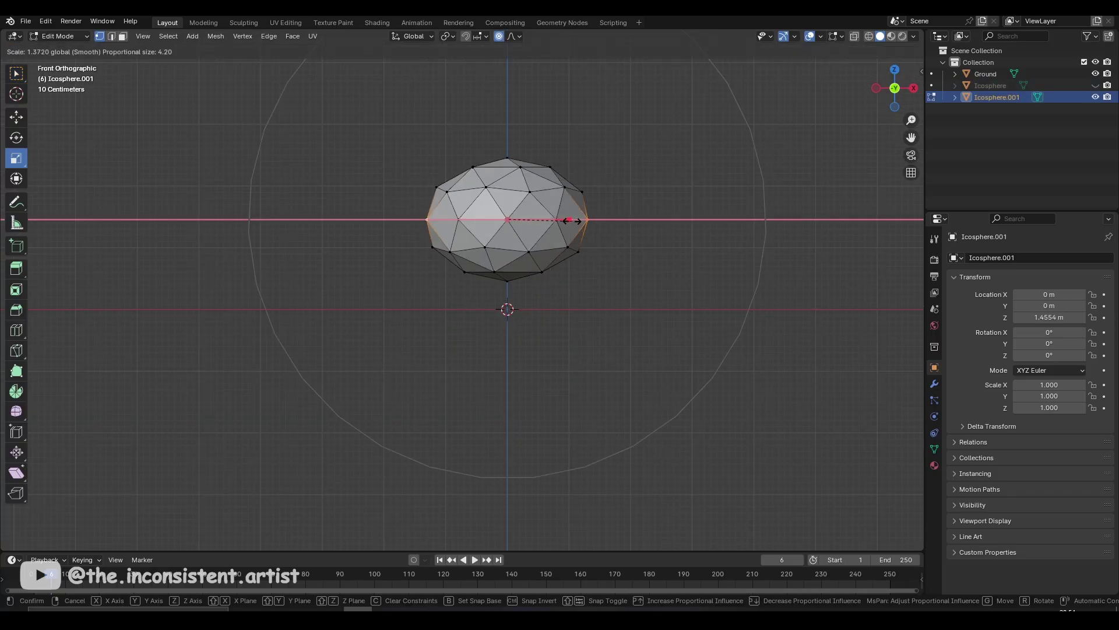
{"action": "key", "text": "s"}
{"action": "key", "text": "z"}
{"action": "left_click", "coordinate": [510, 241]}
{"action": "key", "text": "shift+z"}
- Widen the selected vertices along X and add a Wave modifier to the blob
{"action": "key", "text": "s"}
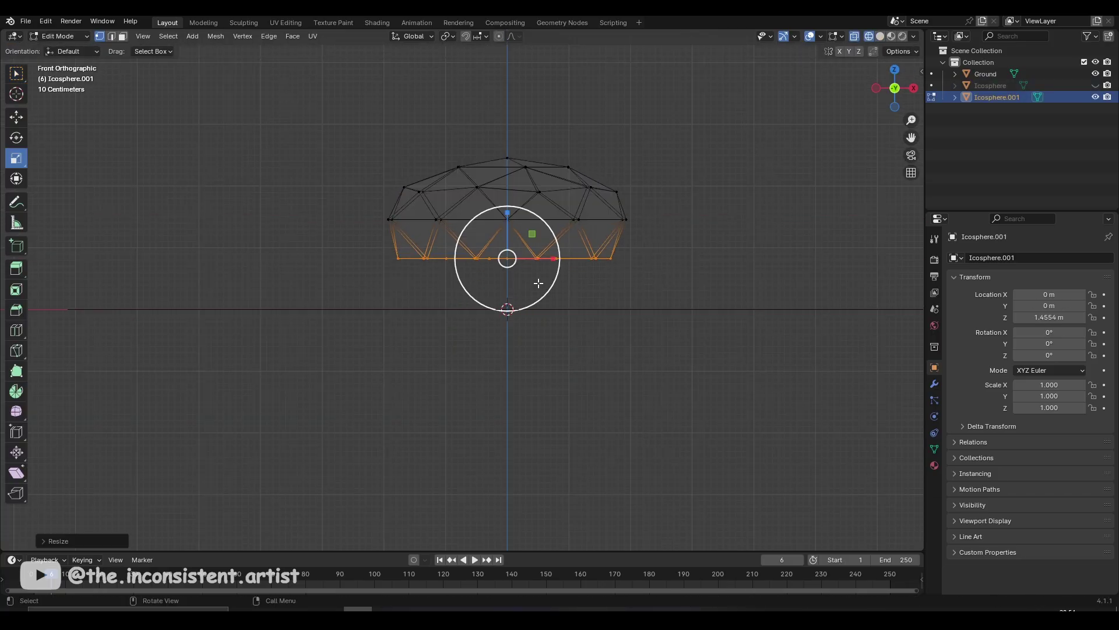
{"action": "key", "text": "x"}
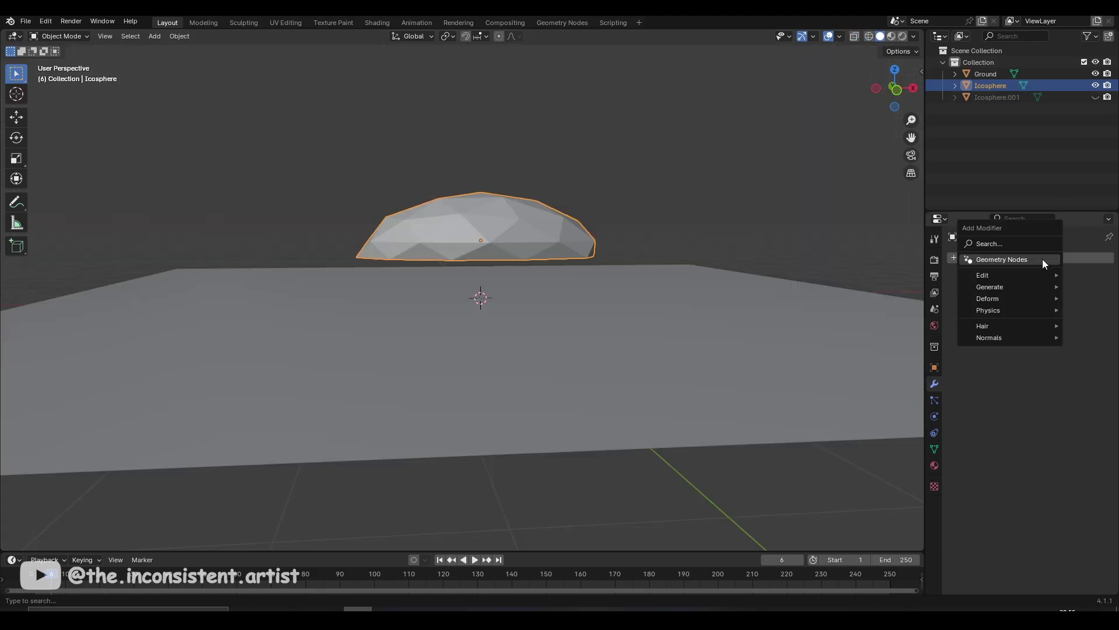
{"action": "left_click", "coordinate": [996, 242]}
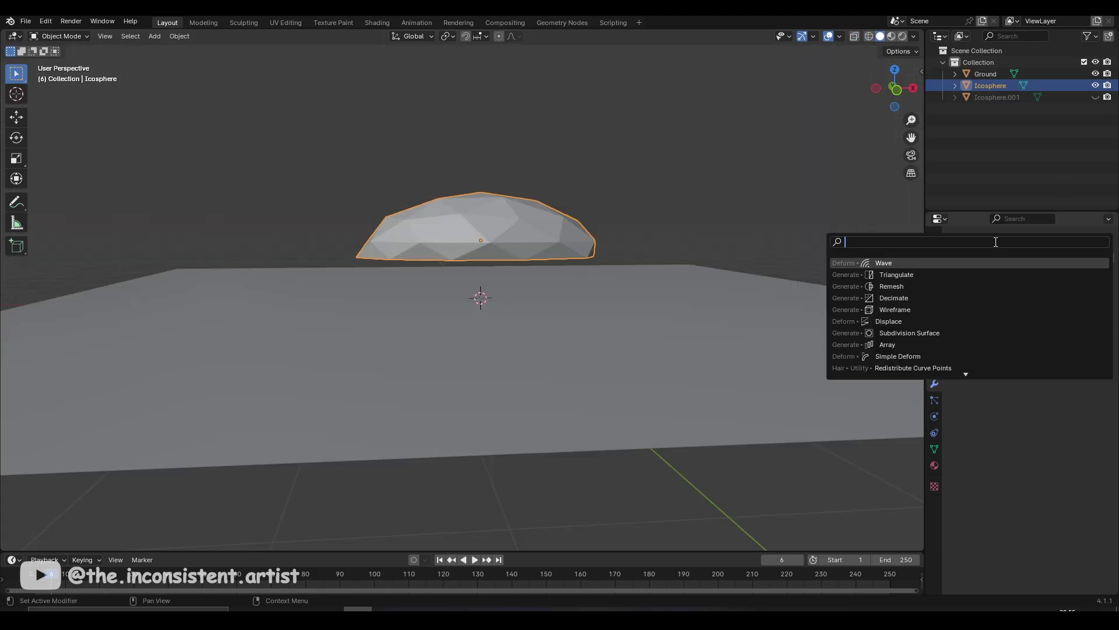
{"action": "left_click", "coordinate": [872, 263]}
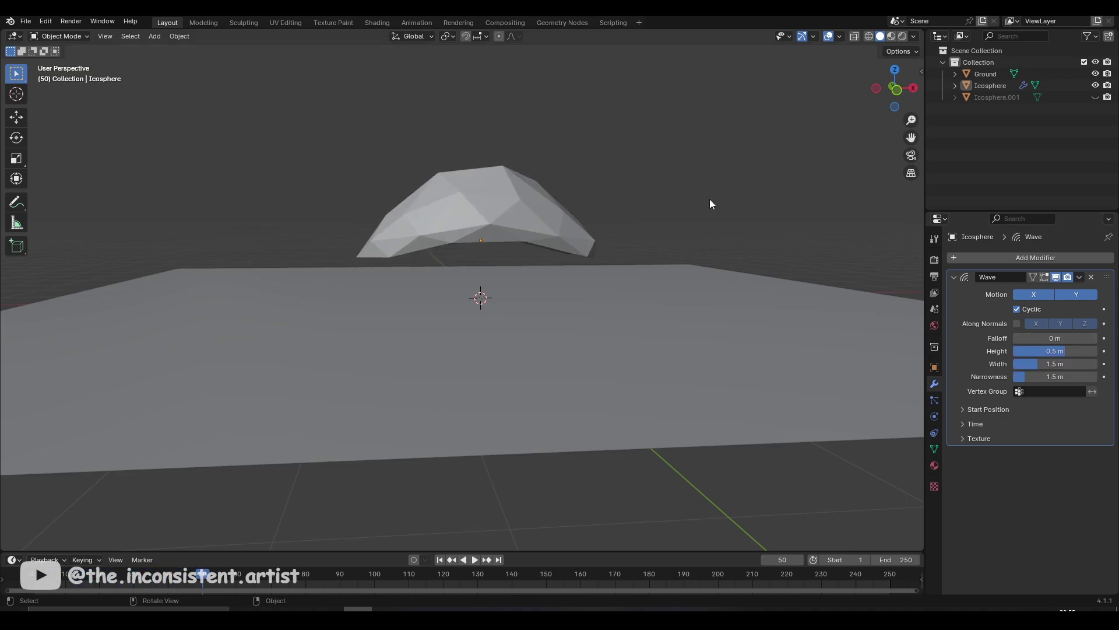
- Turn off Wave Motion Y and set height 0.092 m, width 3 m, narrowness 0.96 m
{"action": "left_click", "coordinate": [1064, 295]}
{"action": "key", "text": "space"}
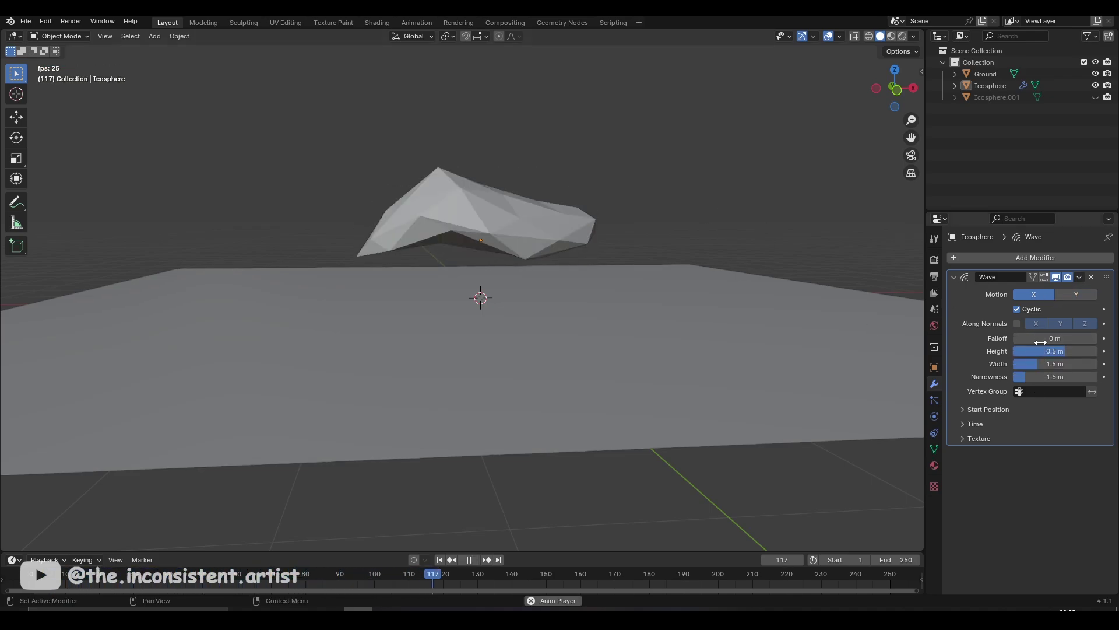
{"action": "left_click_drag", "start_coordinate": [1076, 351], "coordinate": [1058, 351]}
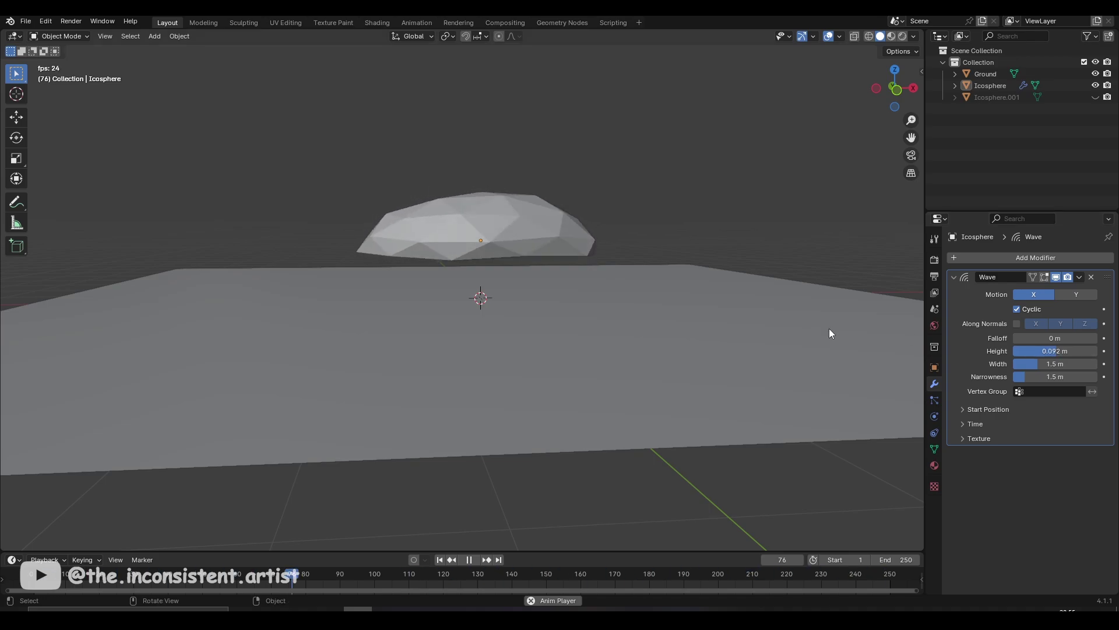
{"action": "left_click", "coordinate": [970, 411]}
{"action": "left_click_drag", "start_coordinate": [1062, 364], "coordinate": [1083, 363]}
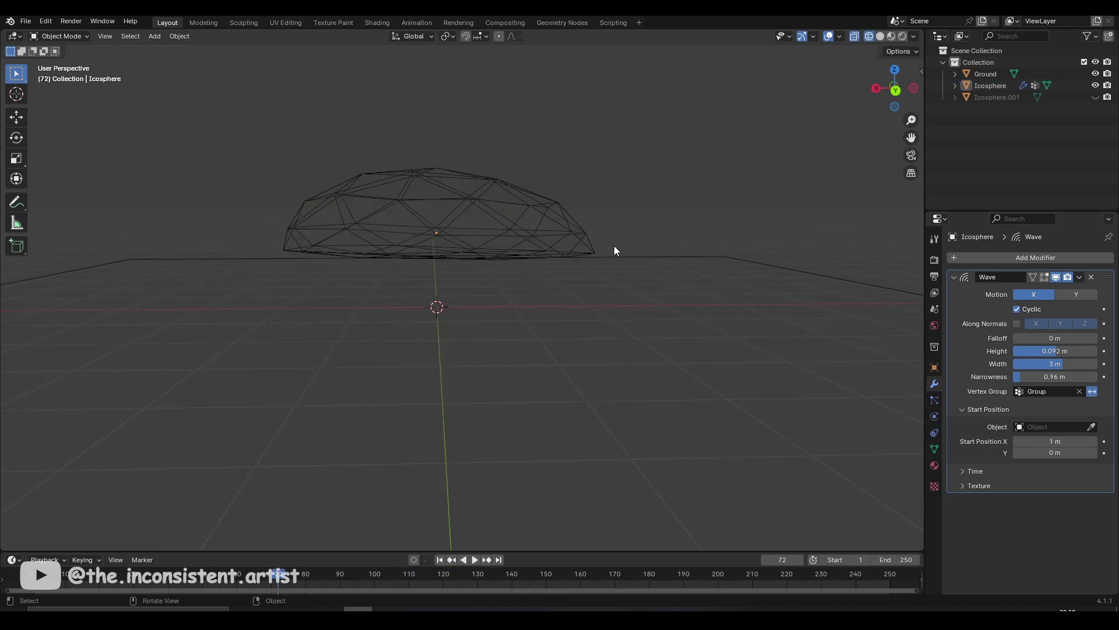
- Select the blob's bottom ring of vertices and put them in a vertex group named Base
{"action": "key", "text": "Tab"}
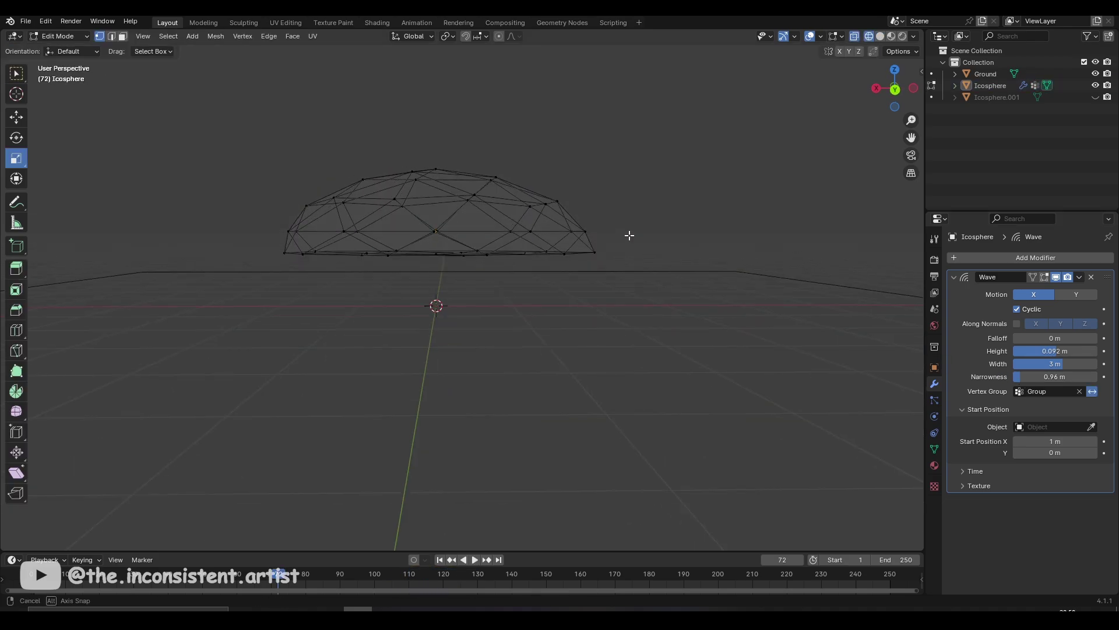
{"action": "left_click_drag", "start_coordinate": [629, 235], "coordinate": [274, 279]}
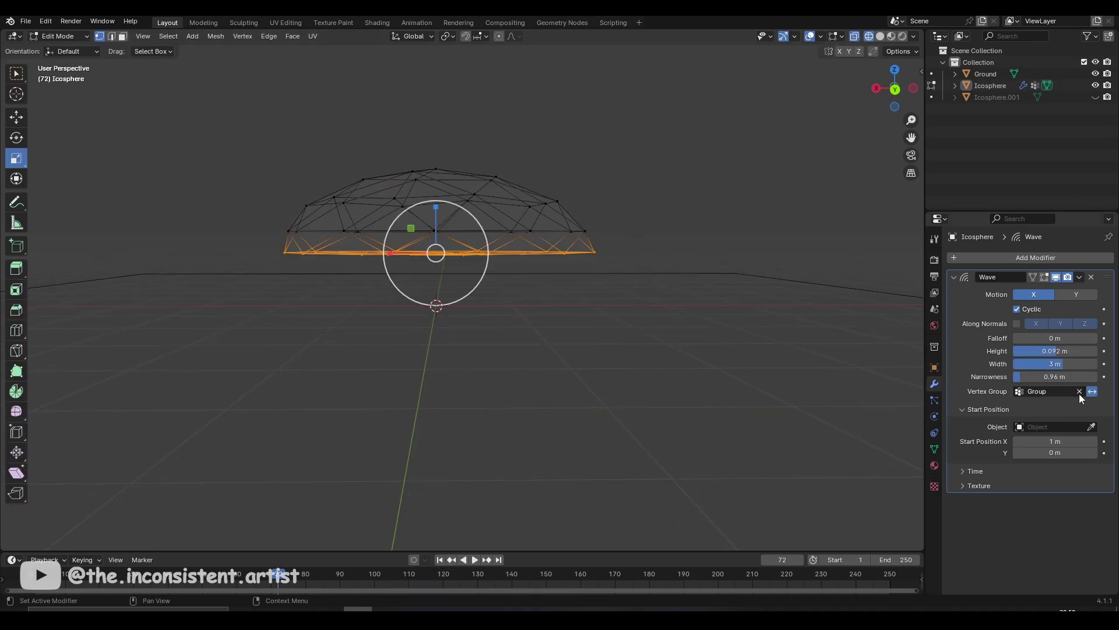
{"action": "left_click", "coordinate": [934, 449]}
{"action": "double_click", "coordinate": [984, 298]}
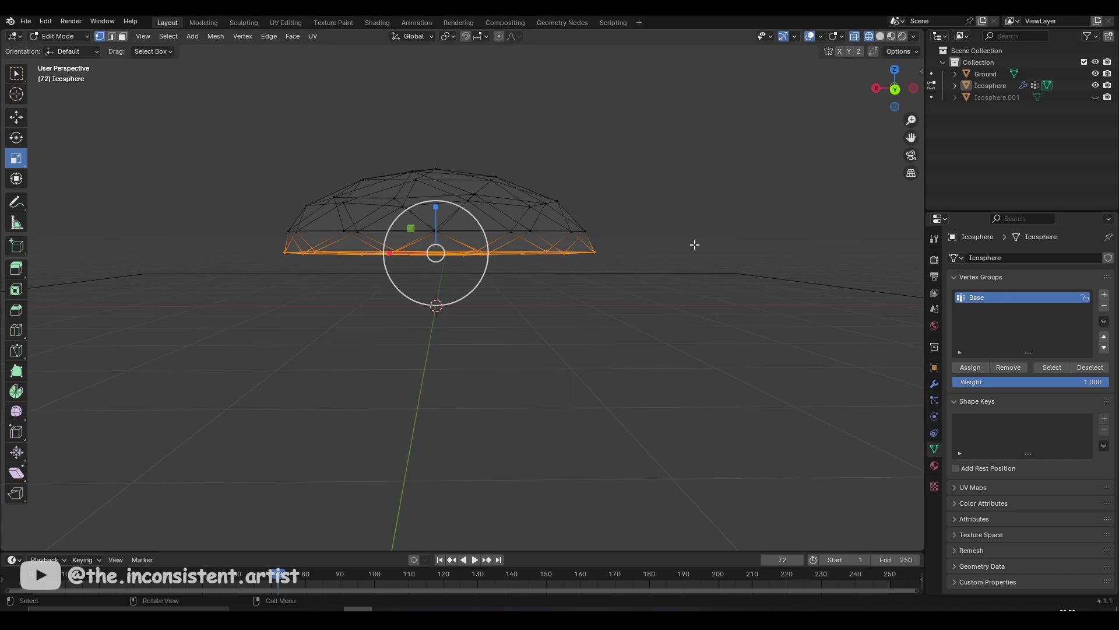
- Set the Wave modifier's vertex group to Base and play the animation to check
{"action": "left_click", "coordinate": [934, 383]}
{"action": "left_click", "coordinate": [1046, 391]}
{"action": "left_click", "coordinate": [1038, 404]}
{"action": "key", "text": "Tab"}
{"action": "key", "text": "space"}
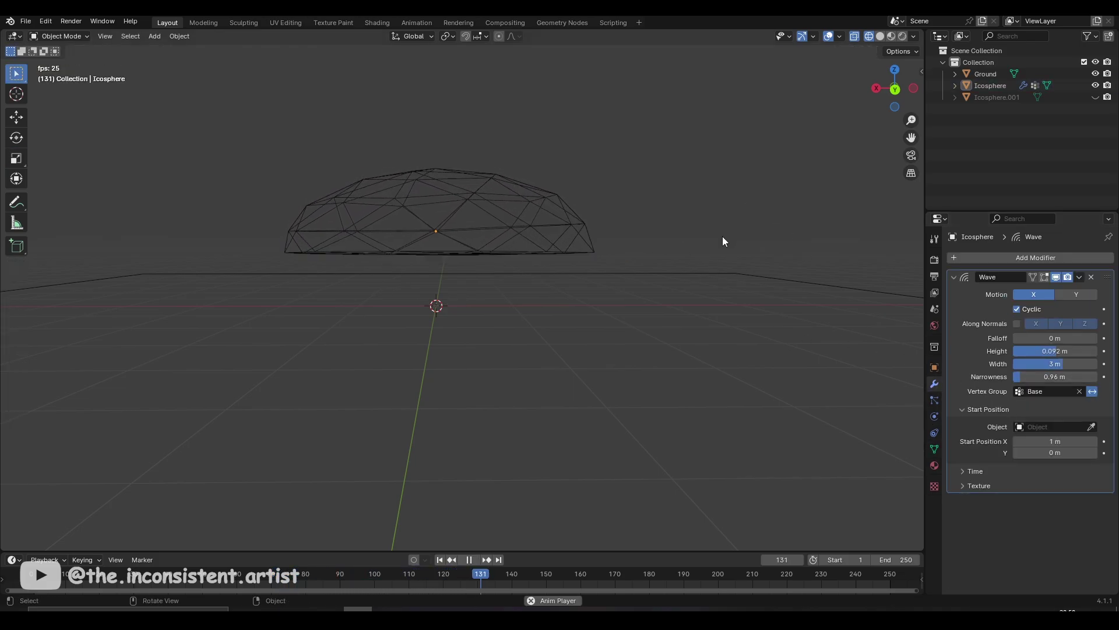
- Set the second Wave's Start Position Object to the Empty using the eyedropper
{"action": "middle_click_drag", "start_coordinate": [720, 237], "coordinate": [664, 266]}
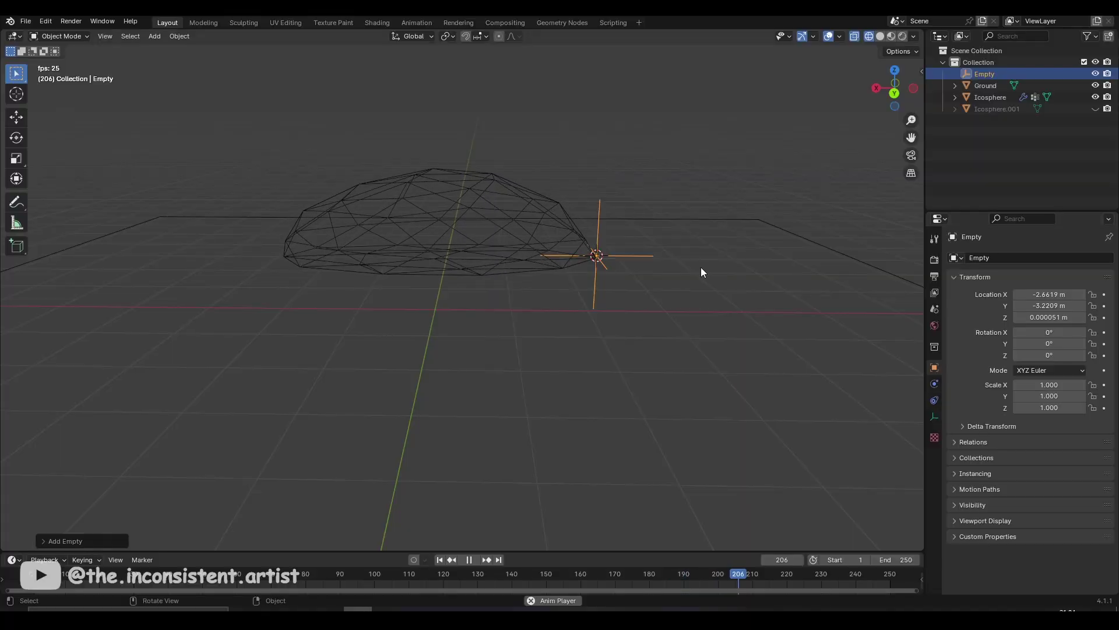
{"action": "left_click", "coordinate": [589, 248]}
{"action": "scroll", "coordinate": [1026, 408], "scroll_direction": "down", "scroll_amount": 5}
{"action": "left_click", "coordinate": [1091, 527]}
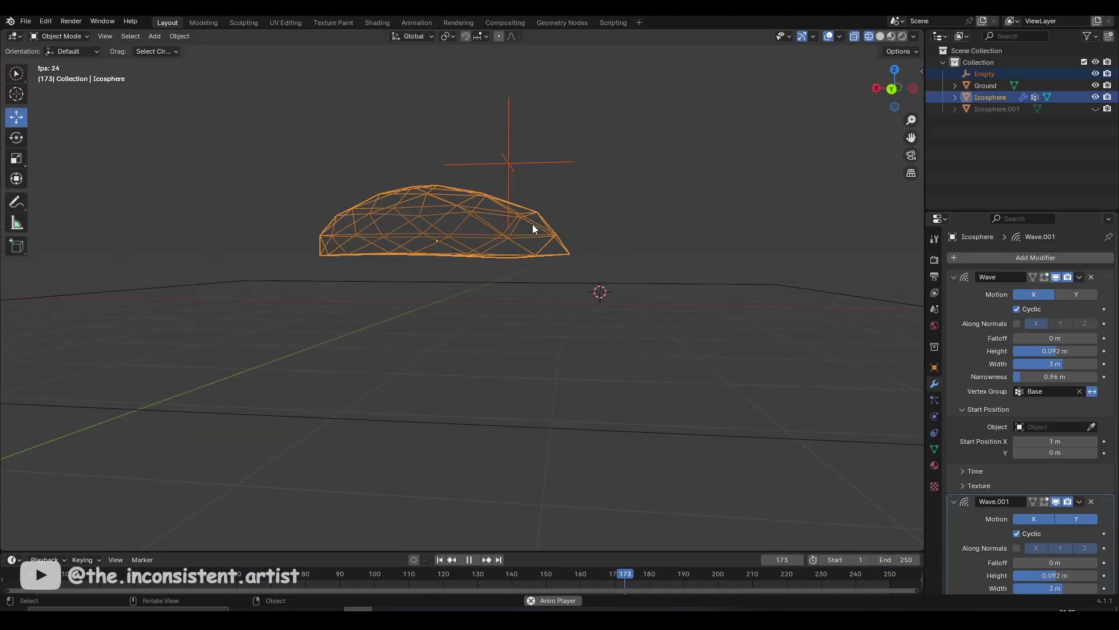
- Parent the Empty to the blob and test it with a cancelled move
{"action": "key", "text": "ctrl+p"}
{"action": "left_click", "coordinate": [610, 236]}
{"action": "key", "text": "g"}
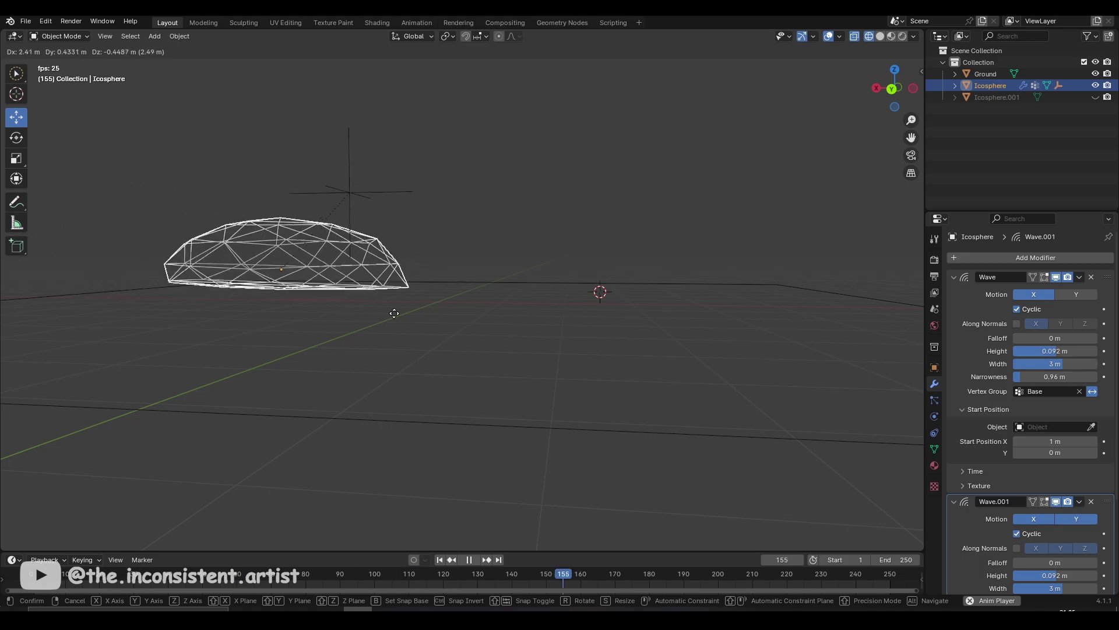
{"action": "key", "text": "Escape"}
- Deselect the blob and set up a perspective front view of the scene
{"action": "key", "text": "KP_1"}
{"action": "left_click", "coordinate": [922, 72]}
{"action": "left_click", "coordinate": [663, 173]}
{"action": "key", "text": "KP_5"}
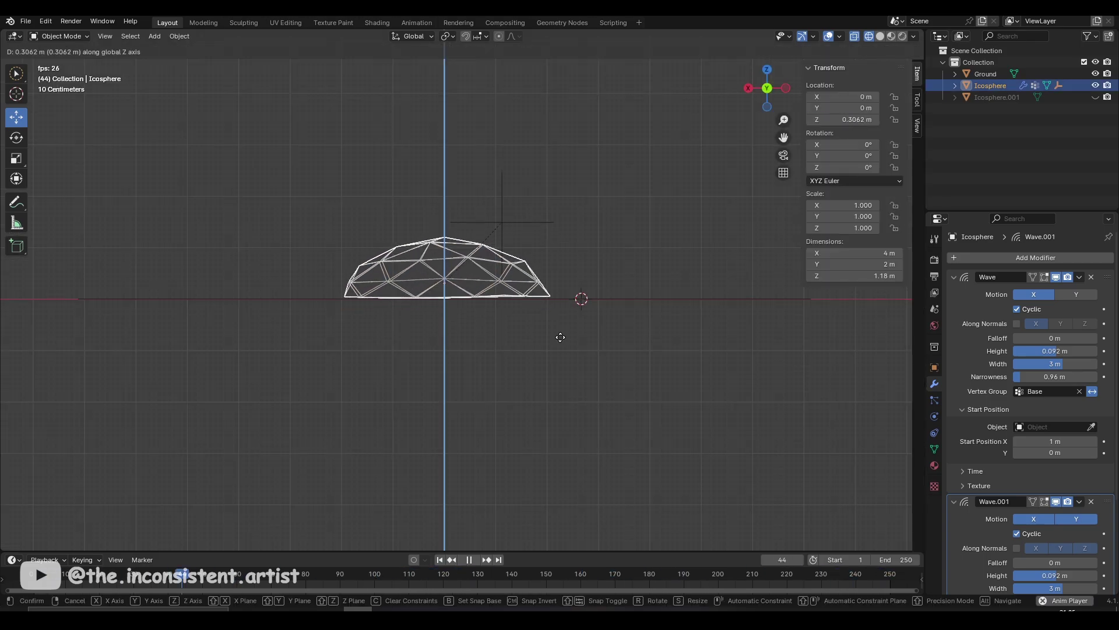
{"action": "middle_click_drag", "start_coordinate": [577, 327], "coordinate": [545, 304]}
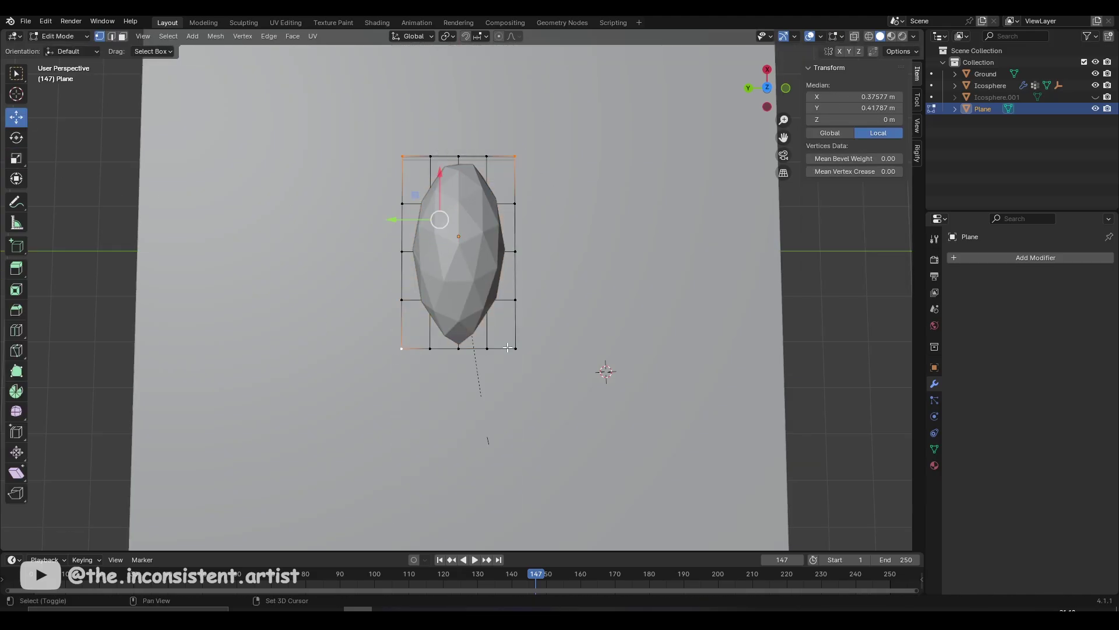
- Subdivide the trail plane and shift its top vertices to shape the trail under the blob
{"action": "key", "text": "s"}
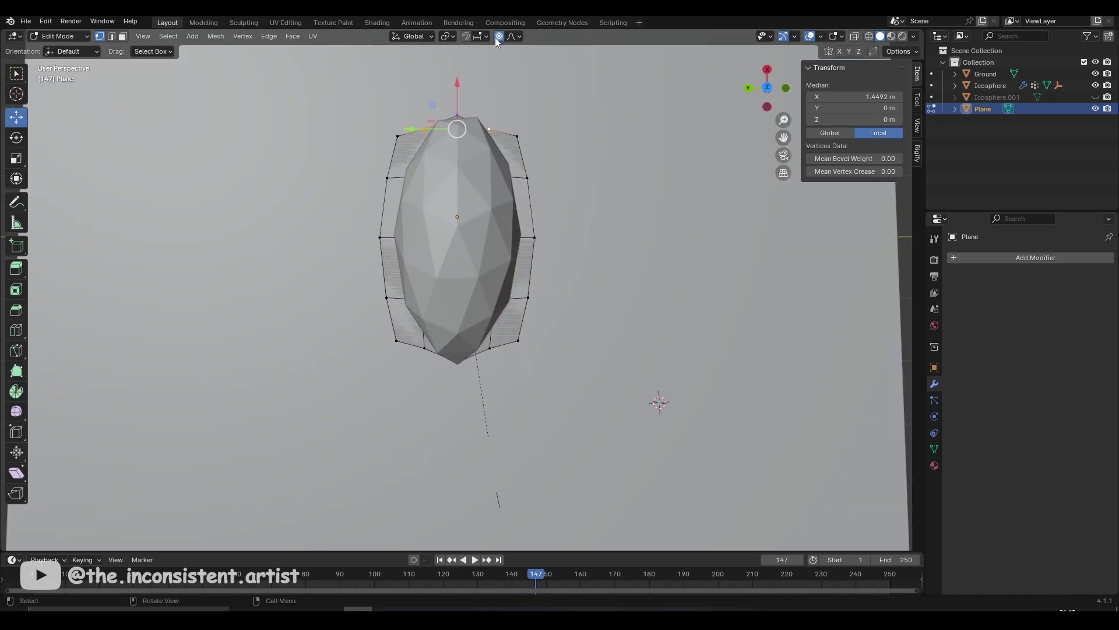
{"action": "key", "text": "g"}
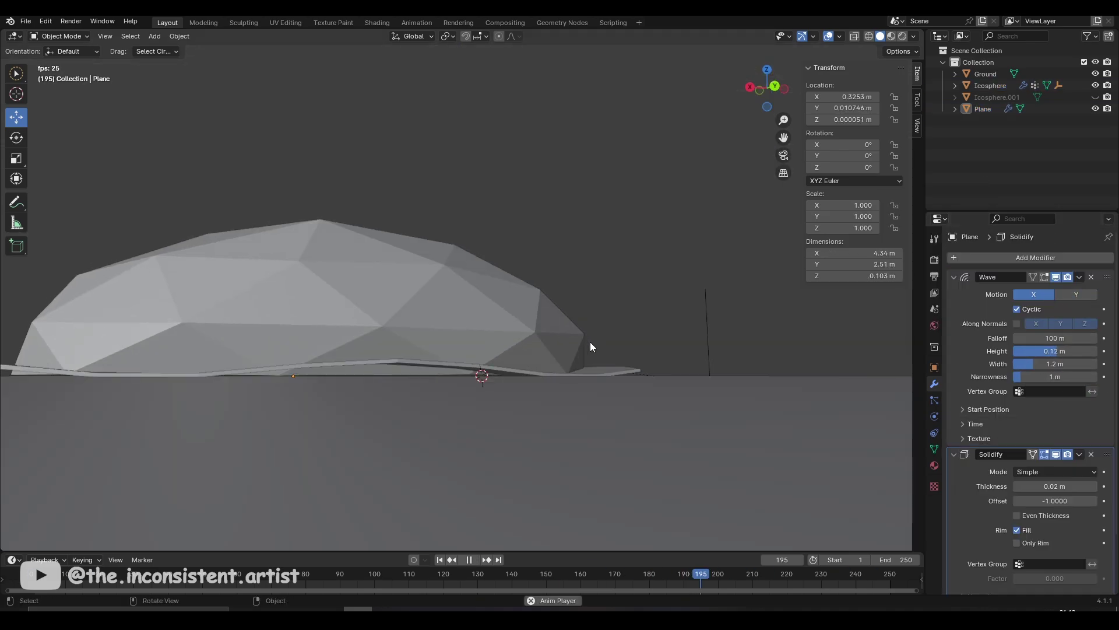
{"action": "left_click", "coordinate": [590, 342]}
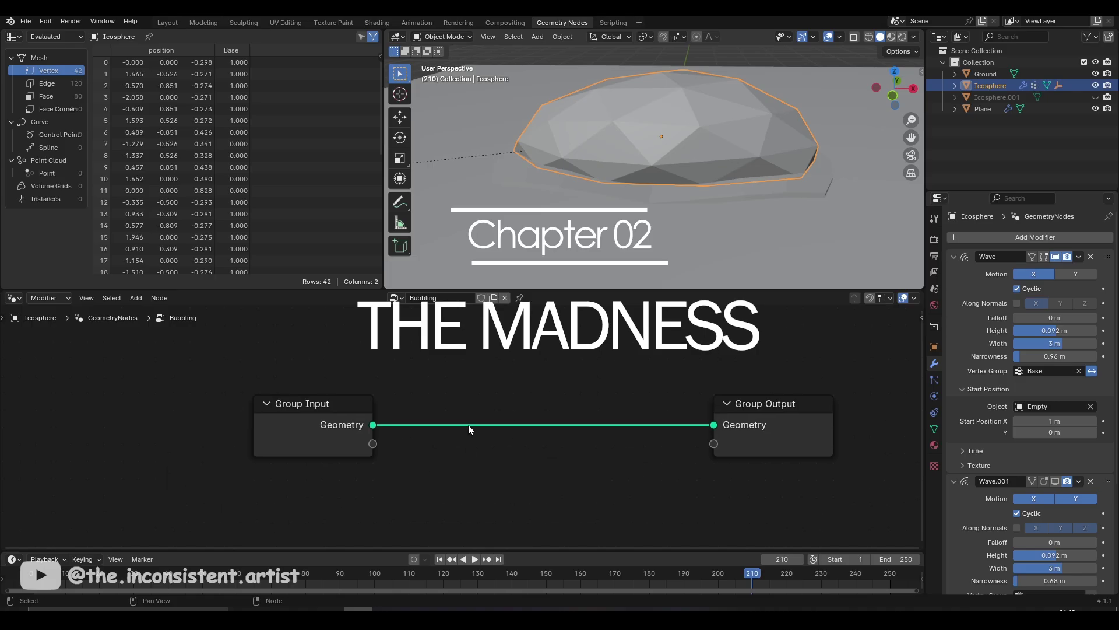
- Add Instance on Points and Join Geometry nodes, routing the original mesh into Join Geometry
{"action": "key", "text": "shift+a"}
{"action": "type", "text": "instance"}
{"action": "left_click", "coordinate": [515, 370]}
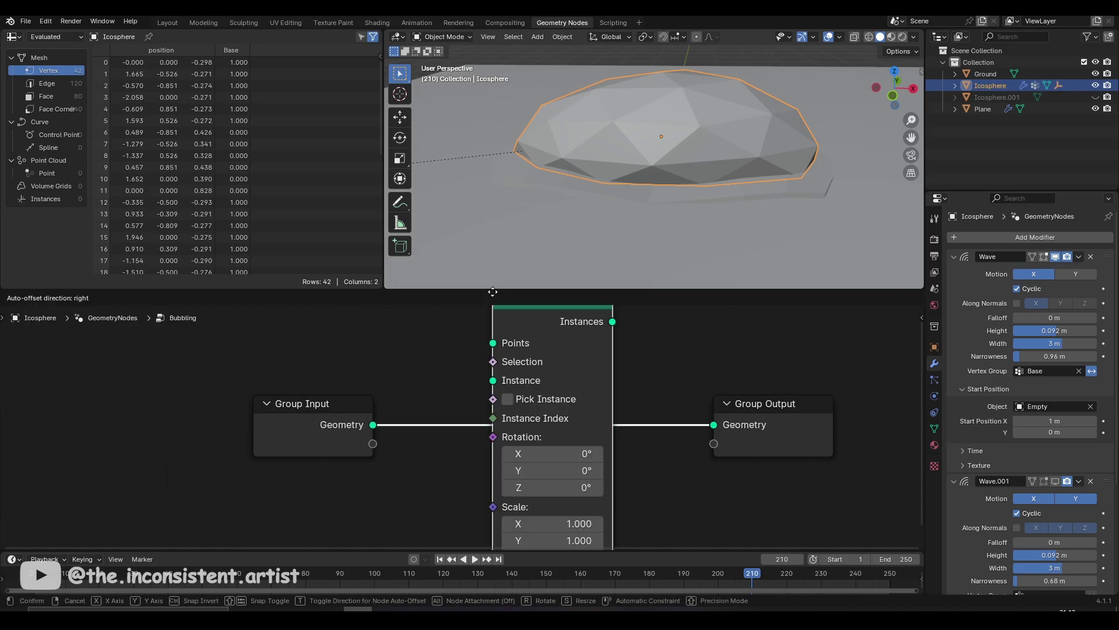
{"action": "left_click", "coordinate": [607, 446]}
{"action": "scroll", "coordinate": [606, 446], "scroll_direction": "down", "scroll_amount": 2}
{"action": "key", "text": "shift+a"}
{"action": "type", "text": "join"}
{"action": "left_click", "coordinate": [541, 398]}
{"action": "left_click", "coordinate": [510, 373]}
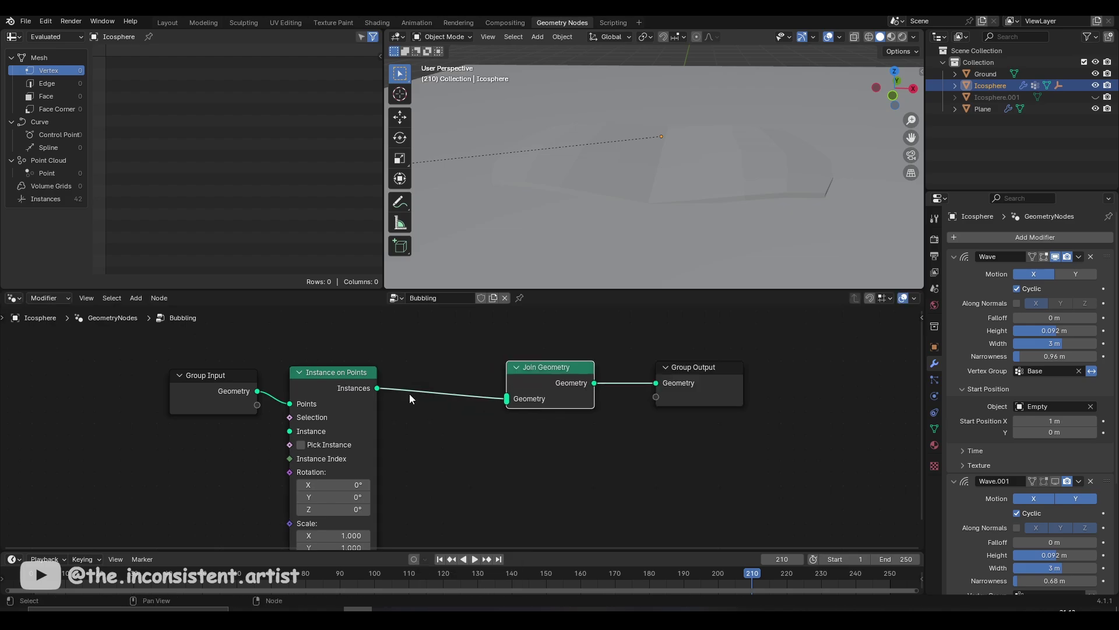
{"action": "scroll", "coordinate": [409, 393], "scroll_direction": "down", "scroll_amount": 2}
{"action": "left_click_drag", "start_coordinate": [228, 375], "coordinate": [500, 375]}
{"action": "left_click_drag", "start_coordinate": [370, 355], "coordinate": [314, 447]}
{"action": "scroll", "coordinate": [314, 447], "scroll_direction": "up", "scroll_amount": 1}
- Add Distribute Points on Faces and send the scattered points to the output
{"action": "key", "text": "shift+a"}
{"action": "type", "text": "dist"}
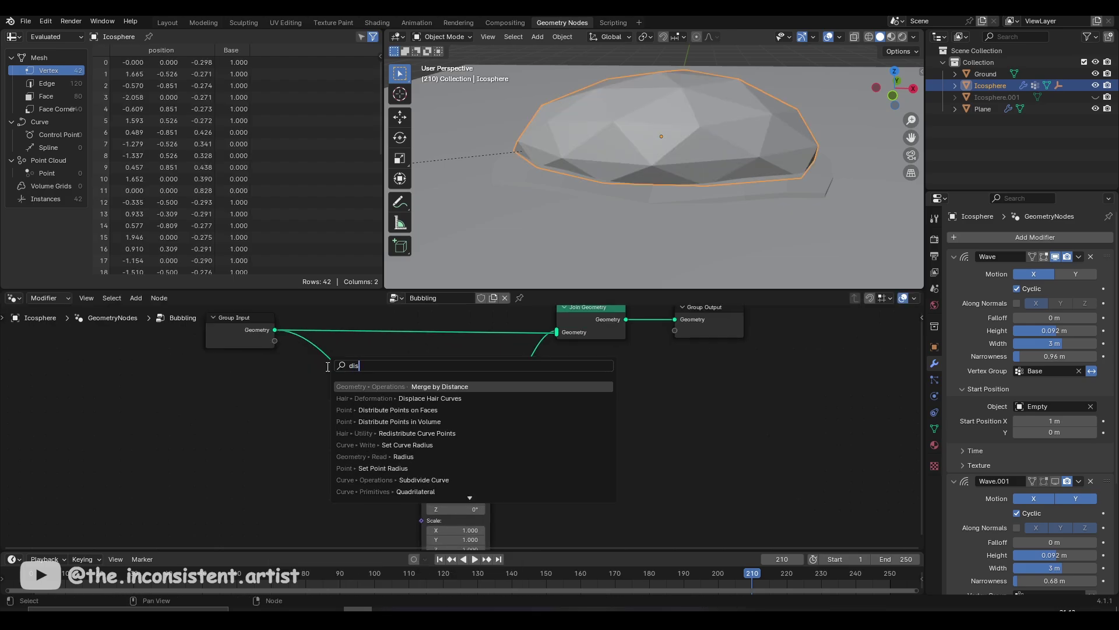
{"action": "key", "text": "Return"}
{"action": "left_click", "coordinate": [355, 408]}
{"action": "scroll", "coordinate": [428, 477], "scroll_direction": "up", "scroll_amount": 1}
{"action": "key", "text": "alt+d"}
{"action": "left_click", "coordinate": [722, 491]}
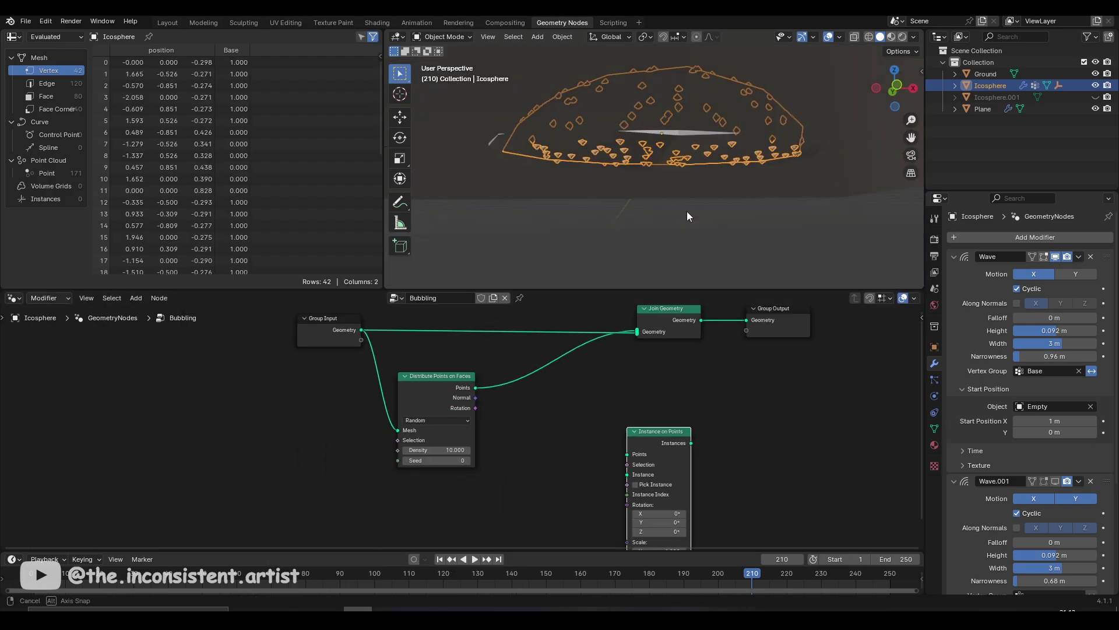
- Select the blob's top vertices in front view and create a vertex group named Top
{"action": "key", "text": "shift+a"}
{"action": "key", "text": "Escape"}
{"action": "key", "text": "Tab"}
{"action": "key", "text": "KP_1"}
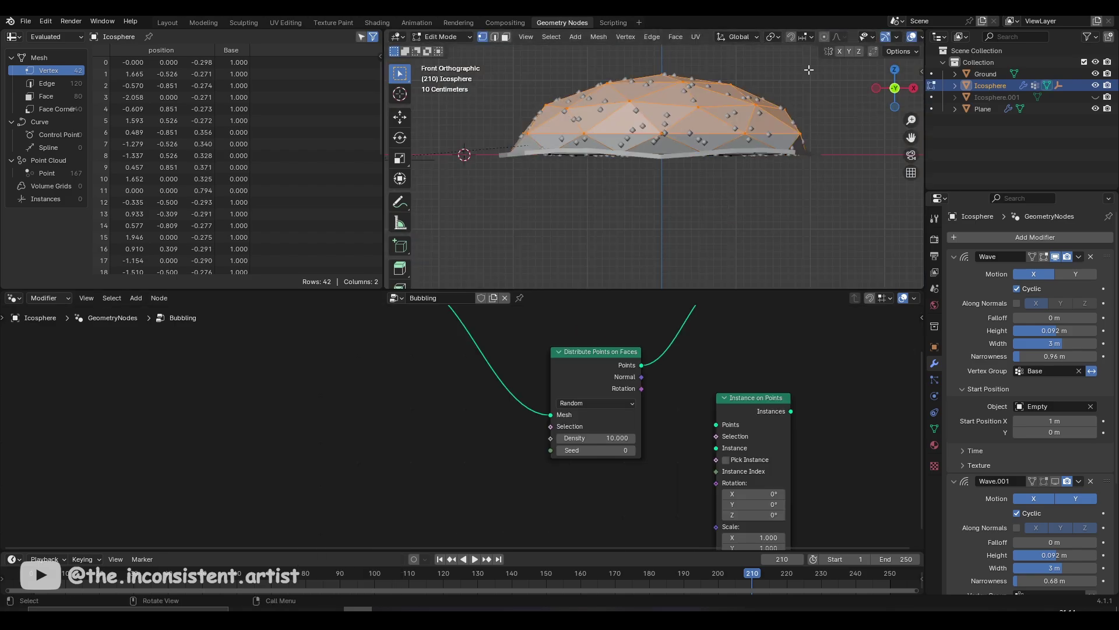
{"action": "left_click", "coordinate": [934, 429]}
{"action": "left_click", "coordinate": [1104, 273]}
{"action": "double_click", "coordinate": [991, 289]}
- Add a Named Attribute node reading the Top vertex group
{"action": "key", "text": "Tab"}
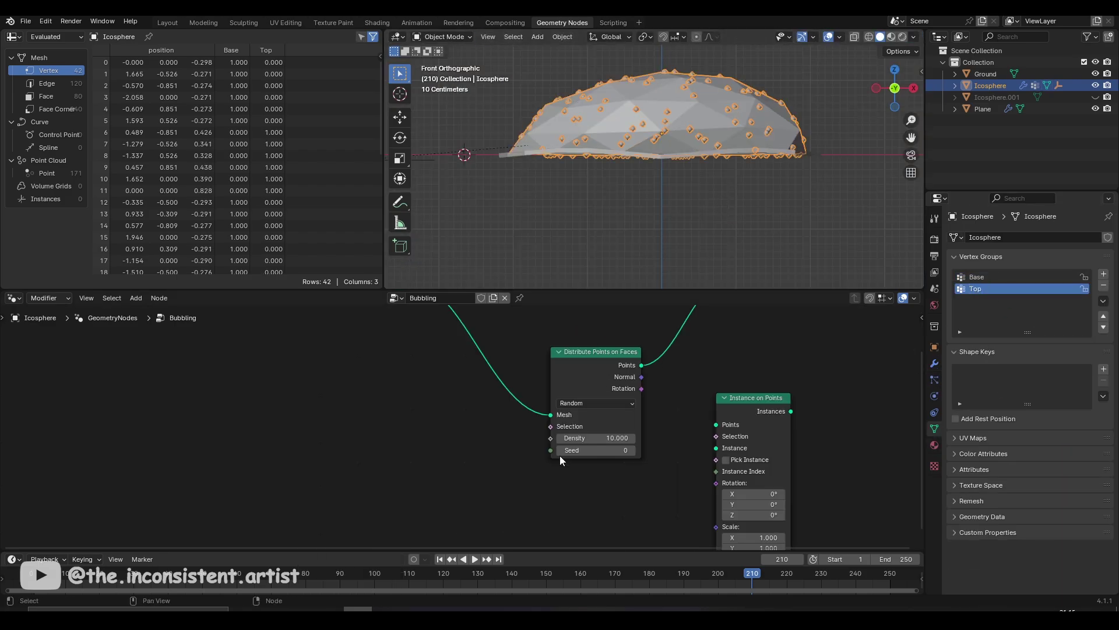
{"action": "left_click_drag", "start_coordinate": [550, 426], "coordinate": [379, 440]}
{"action": "key", "text": "Escape"}
{"action": "key", "text": "shift+a"}
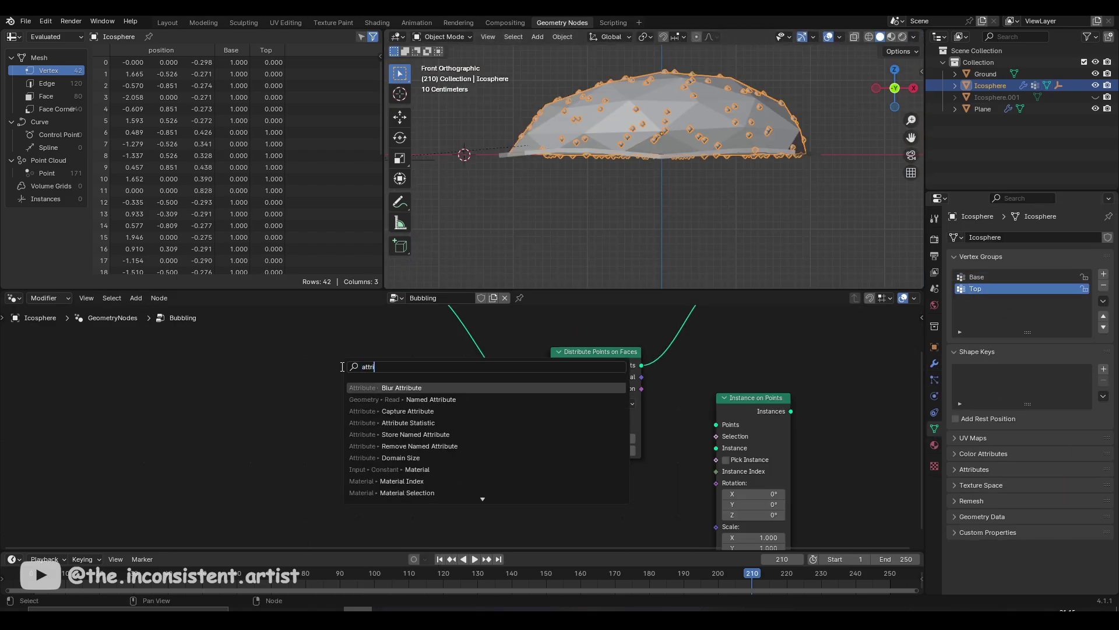
{"action": "type", "text": "attri"}
{"action": "left_click", "coordinate": [431, 399]}
{"action": "left_click", "coordinate": [344, 467]}
{"action": "left_click", "coordinate": [350, 527]}
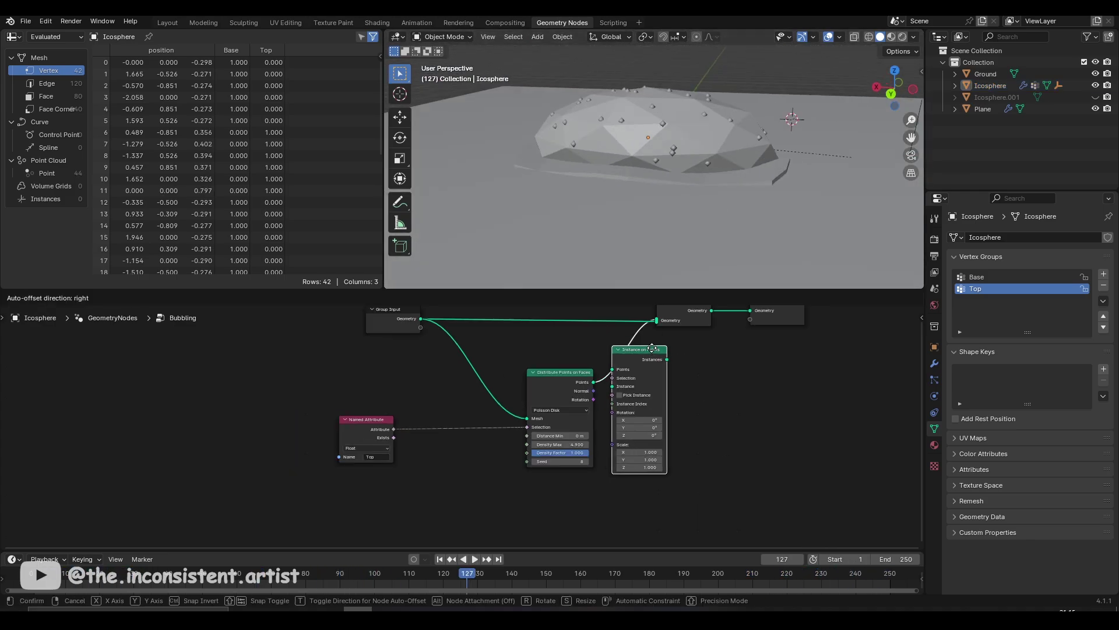
- Use a UV Sphere with 0.15 m radius as the bubble instance
{"action": "left_click_drag", "start_coordinate": [721, 361], "coordinate": [569, 417]}
{"action": "key", "text": "Return"}
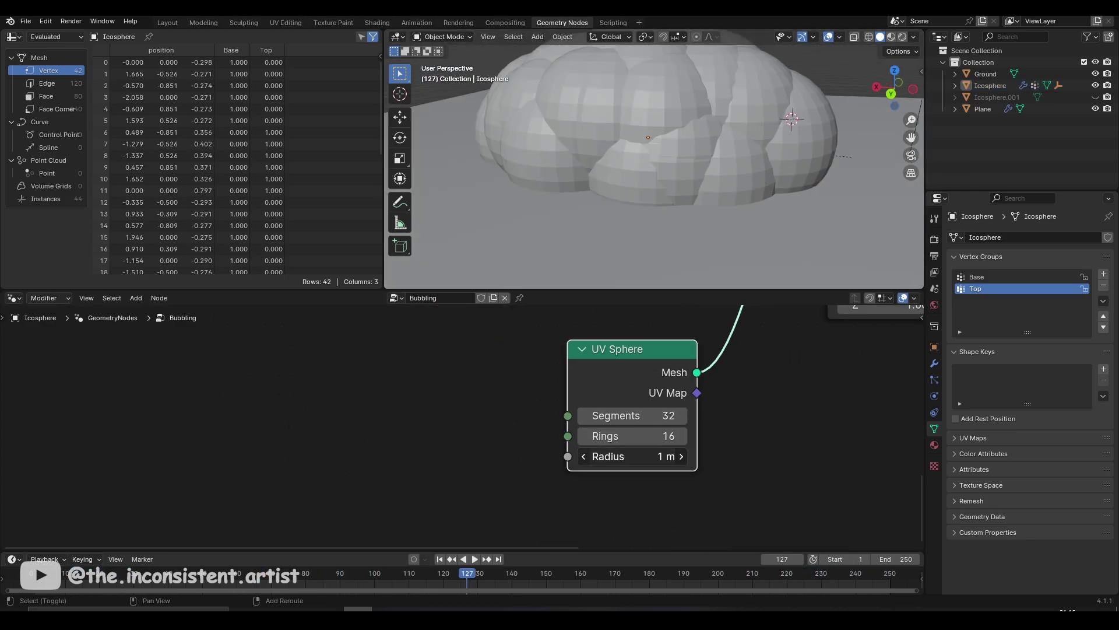
{"action": "left_click_drag", "start_coordinate": [588, 449], "coordinate": [452, 458]}
{"action": "type", "text": "set"}
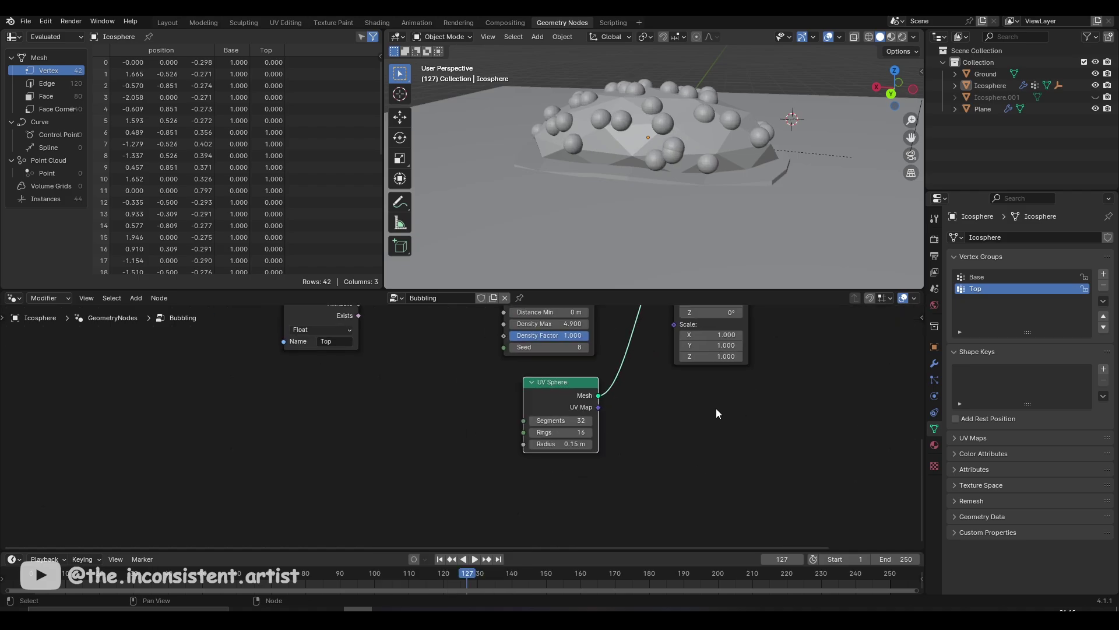
- Move the Join Geometry node aside to make room in the tree
{"action": "scroll", "coordinate": [716, 408], "scroll_direction": "up", "scroll_amount": 2}
{"action": "scroll", "coordinate": [609, 372], "scroll_direction": "down", "scroll_amount": 3}
{"action": "left_click_drag", "start_coordinate": [640, 394], "coordinate": [702, 327]}
{"action": "left_click", "coordinate": [701, 327]}
{"action": "scroll", "coordinate": [702, 327], "scroll_direction": "up", "scroll_amount": 2}
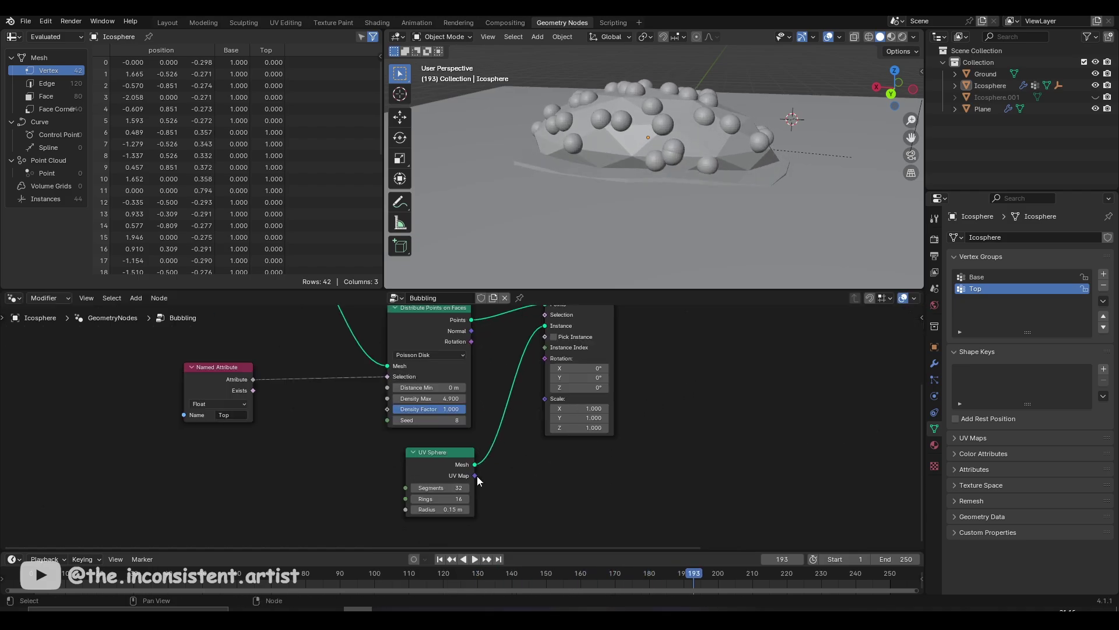
{"action": "middle_click_drag", "start_coordinate": [583, 373], "coordinate": [514, 379]}
- Insert a Scale Instances node after Instance on Points
{"action": "key", "text": "shift+a"}
{"action": "type", "text": "scale"}
{"action": "key", "text": "Return"}
{"action": "left_click", "coordinate": [578, 368]}
{"action": "scroll", "coordinate": [589, 429], "scroll_direction": "up", "scroll_amount": 2}
- Add a Noise Texture node to the Bubbling tree
{"action": "key", "text": "shift+a"}
{"action": "type", "text": "noise"}
{"action": "key", "text": "Return"}
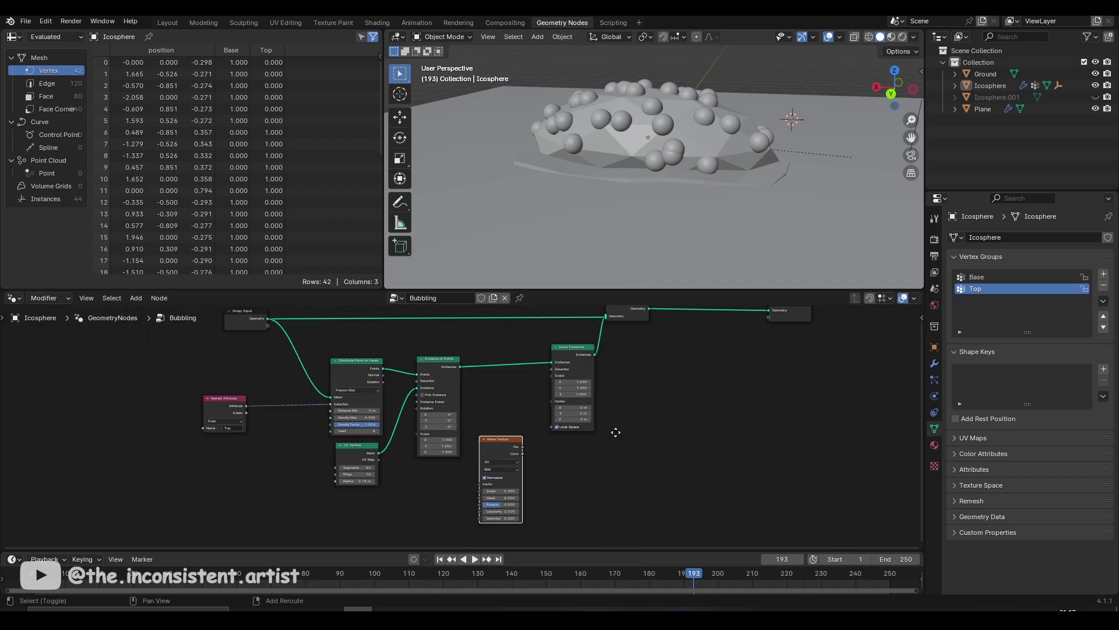
{"action": "scroll", "coordinate": [525, 385], "scroll_direction": "down", "scroll_amount": 2}
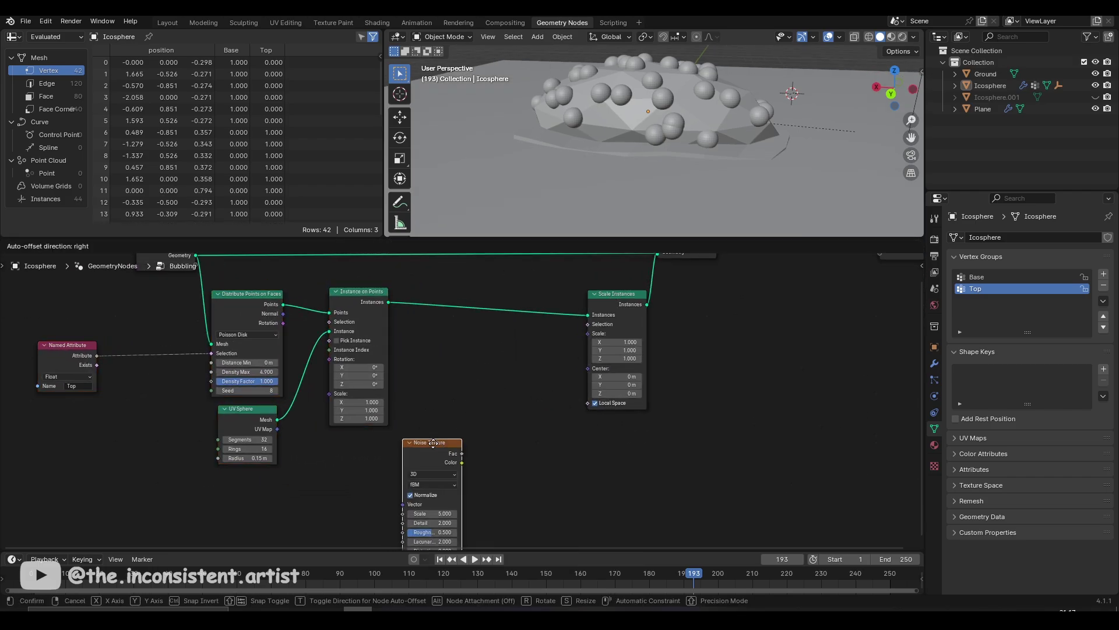
- Feed the noise Fac through a Subtract node into a vector Scale driving instance scale
{"action": "left_click", "coordinate": [412, 450]}
{"action": "left_click_drag", "start_coordinate": [449, 462], "coordinate": [588, 333]}
{"action": "type", "text": "sub"}
{"action": "key", "text": "Return"}
{"action": "left_click", "coordinate": [445, 471]}
{"action": "type", "text": "scale"}
{"action": "left_click", "coordinate": [531, 507]}
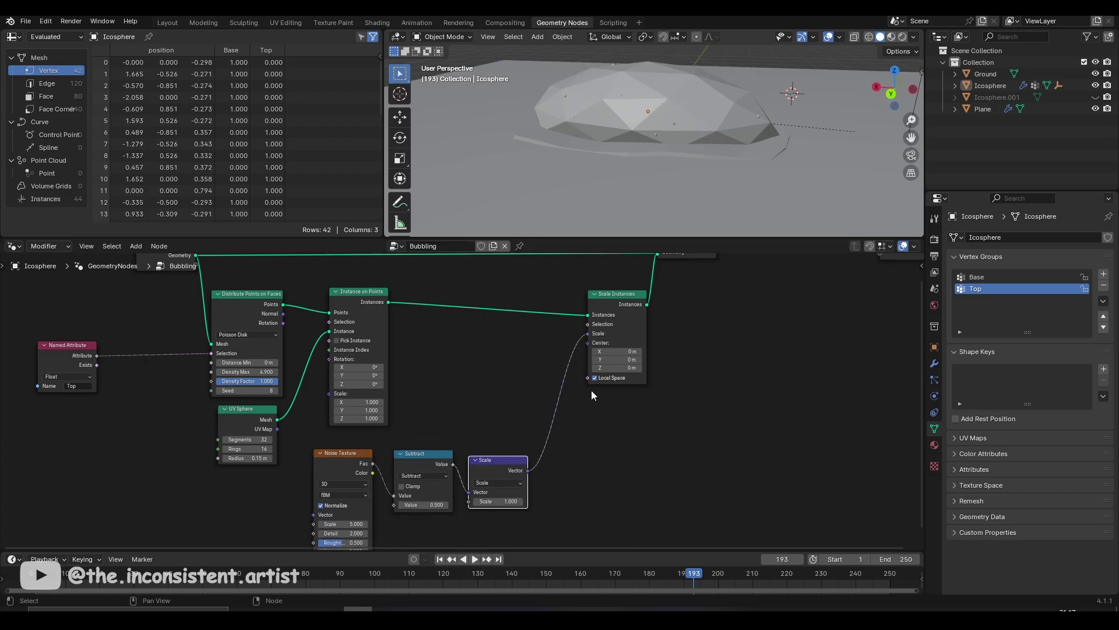
- Insert a Map Range node between Subtract and Scale, then replay to check bubble sizes
{"action": "key", "text": "space"}
{"action": "scroll", "coordinate": [466, 455], "scroll_direction": "up", "scroll_amount": 2}
{"action": "left_click_drag", "start_coordinate": [399, 465], "coordinate": [404, 466]}
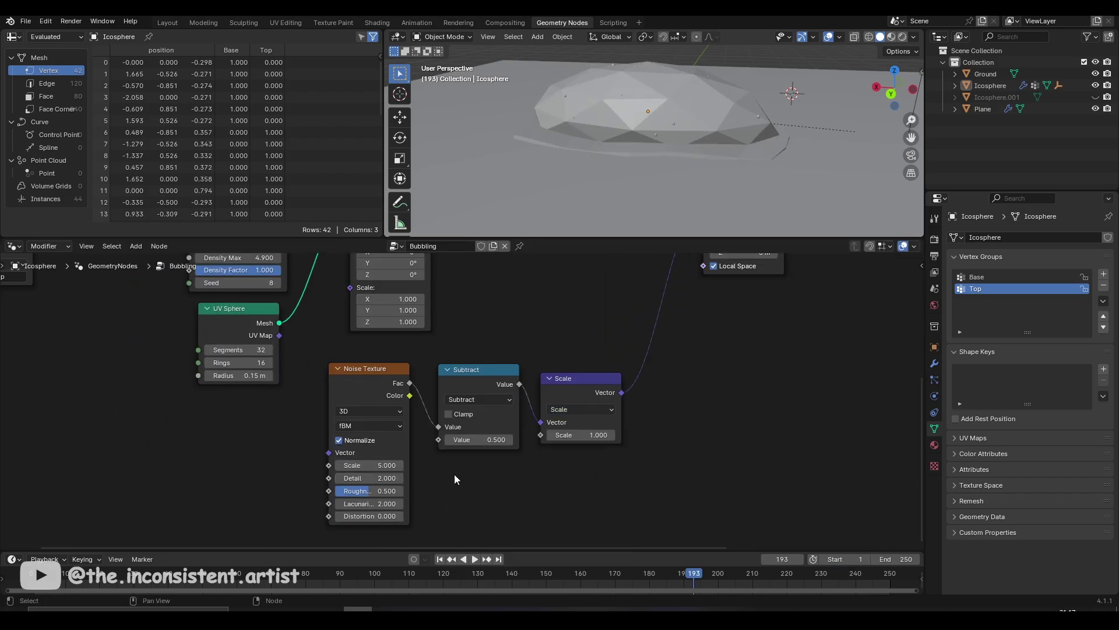
{"action": "key", "text": "shift+a"}
{"action": "type", "text": "map"}
{"action": "key", "text": "Return"}
{"action": "left_click", "coordinate": [571, 420]}
{"action": "key", "text": "space"}
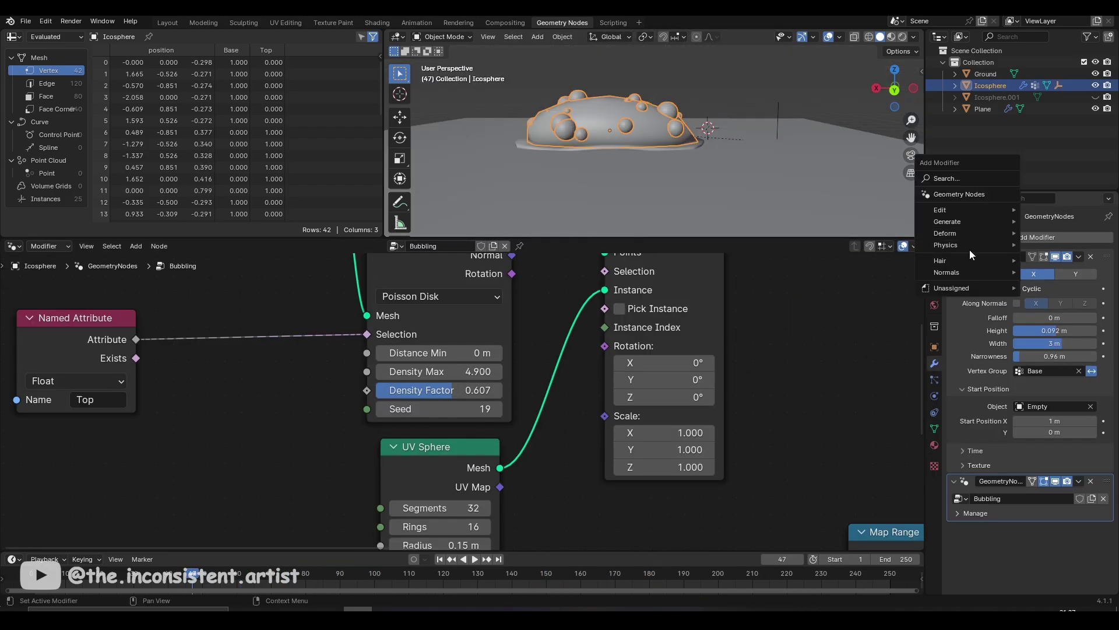
- Add a Displace modifier to the blob and open its texture settings
{"action": "mouse_move", "coordinate": [968, 234]}
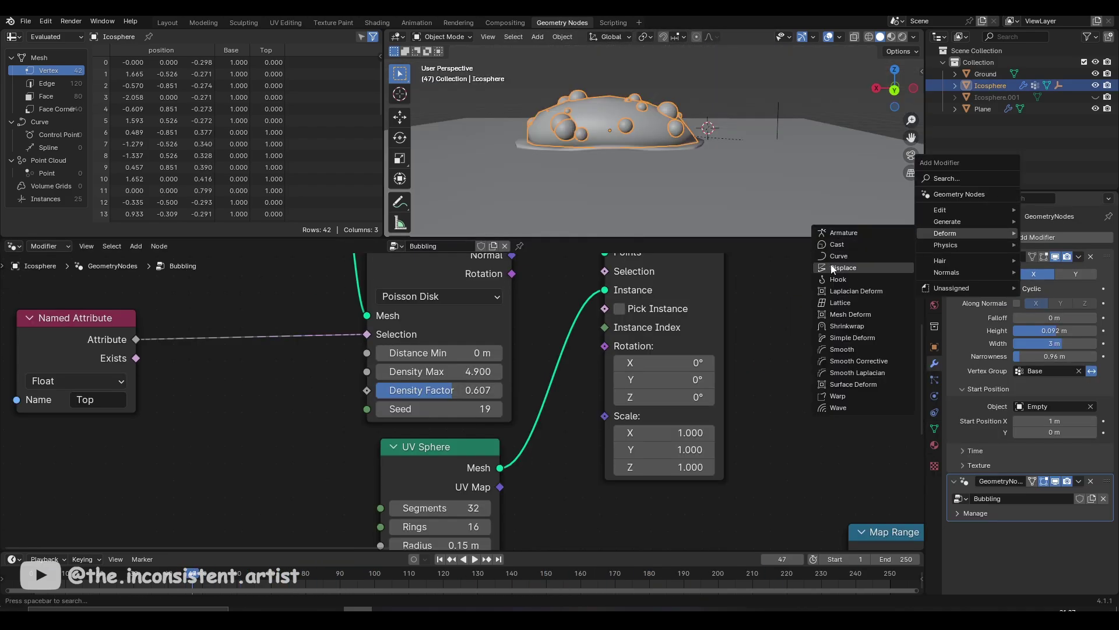
{"action": "left_click", "coordinate": [843, 268]}
{"action": "scroll", "coordinate": [975, 475], "scroll_direction": "down", "scroll_amount": 2}
{"action": "left_click", "coordinate": [935, 466]}
- Assign the Displace - Texture as the displacement texture
{"action": "left_click", "coordinate": [991, 237]}
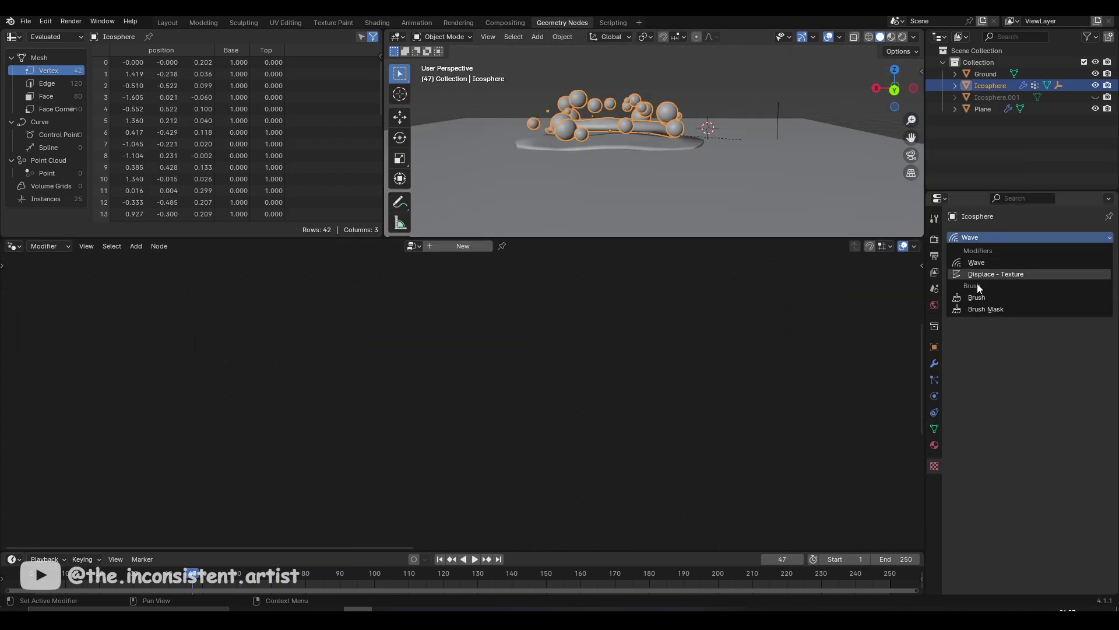
{"action": "left_click", "coordinate": [996, 274]}
{"action": "left_click", "coordinate": [1023, 271]}
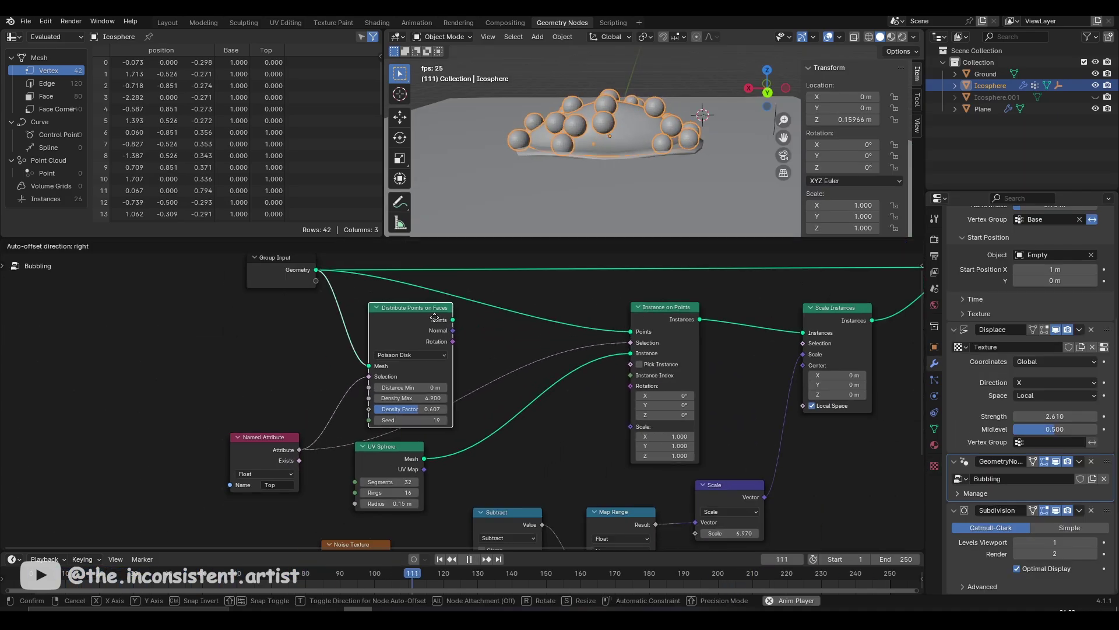
- Add a Remesh modifier to the blob
{"action": "left_click", "coordinate": [997, 226]}
{"action": "type", "text": "r"}
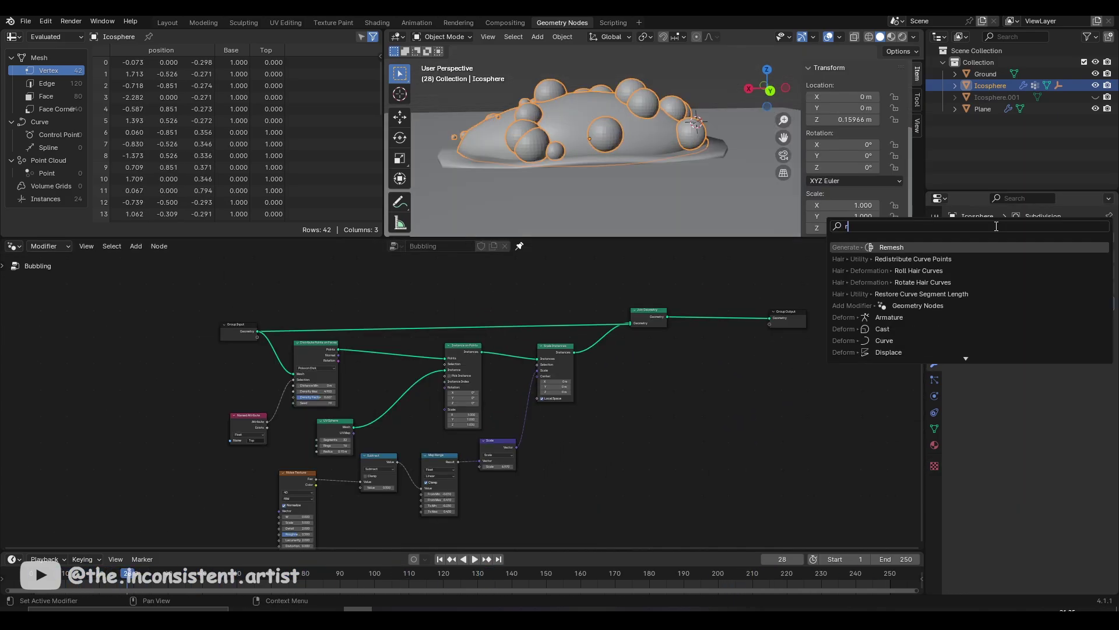
{"action": "key", "text": "Return"}
- Insert a Realize Instances node after Scale Instances in the node chain
{"action": "middle_click_drag", "start_coordinate": [707, 375], "coordinate": [743, 335]}
{"action": "key", "text": "shift+a"}
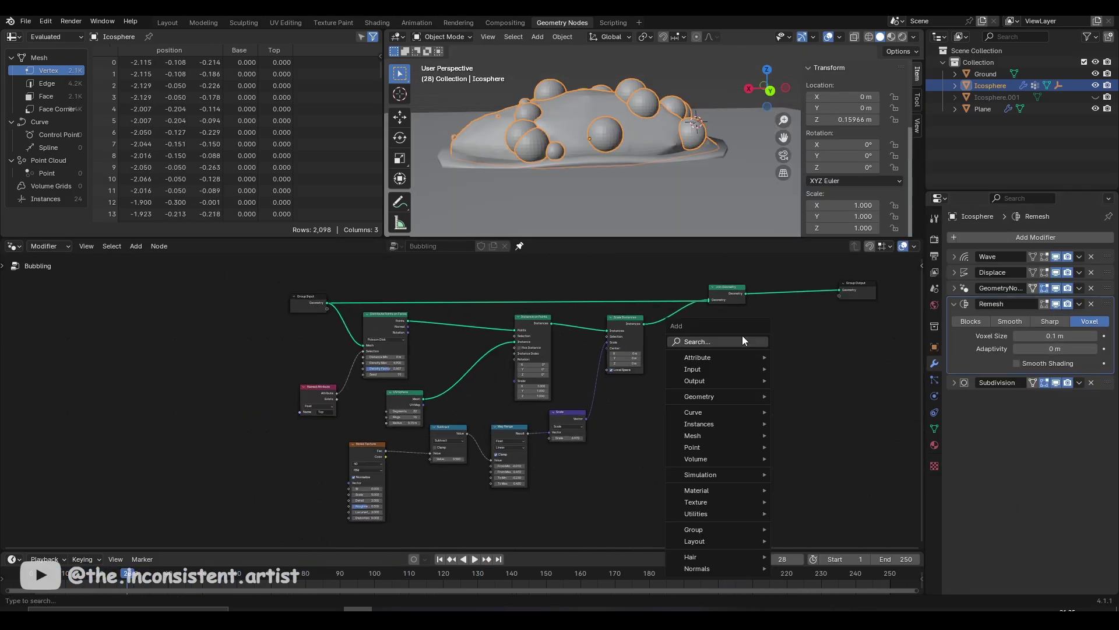
{"action": "type", "text": "reali"}
{"action": "key", "text": "Return"}
{"action": "left_click", "coordinate": [729, 315]}
- Turn on Smooth Shading for the Remesh and set its voxel size to 0.02 m
{"action": "scroll", "coordinate": [744, 365], "scroll_direction": "up", "scroll_amount": 3}
{"action": "left_click", "coordinate": [1017, 363]}
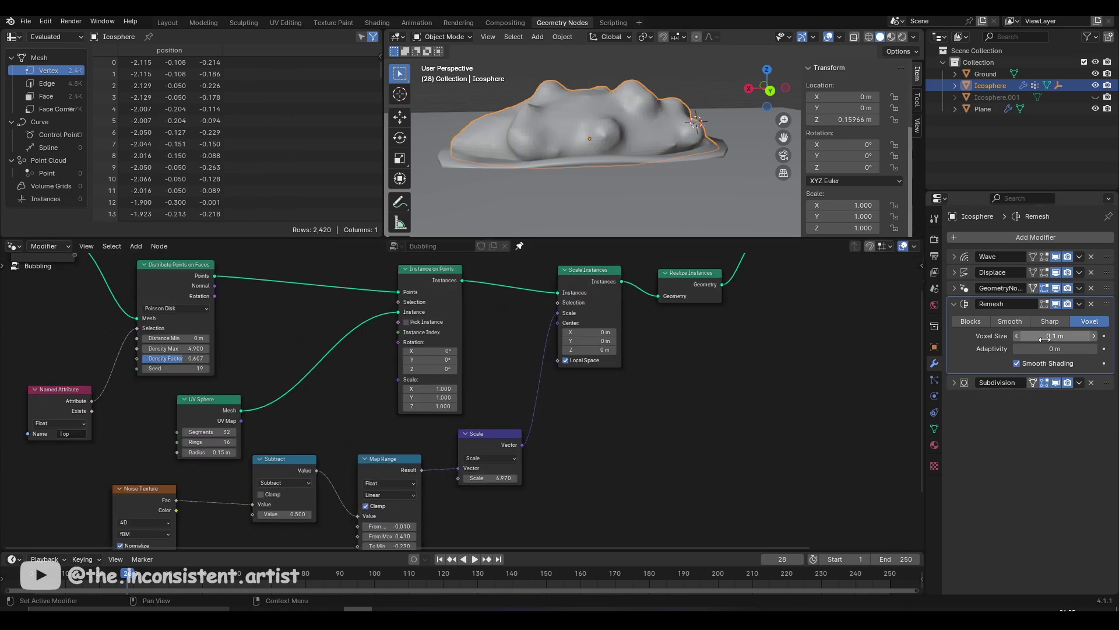
{"action": "type", "text": "0.05"}
{"action": "key", "text": "Return"}
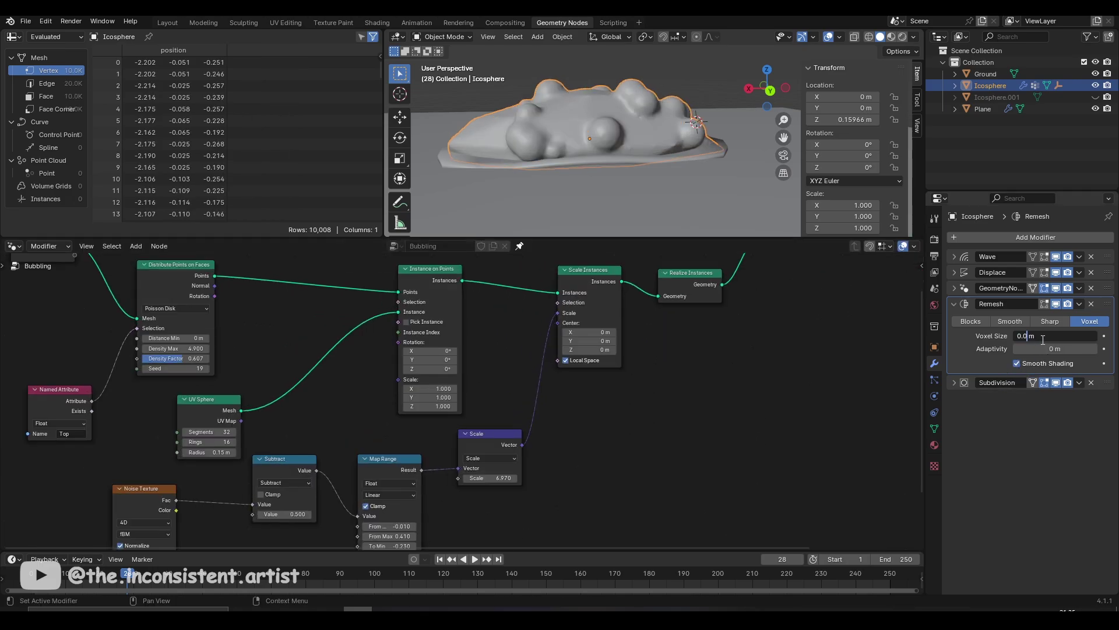
{"action": "key", "text": "Return"}
- Move the Subdivision modifier above Remesh in the stack
{"action": "scroll", "coordinate": [725, 361], "scroll_direction": "down", "scroll_amount": 2}
{"action": "left_click_drag", "start_coordinate": [1108, 382], "coordinate": [1104, 310]}
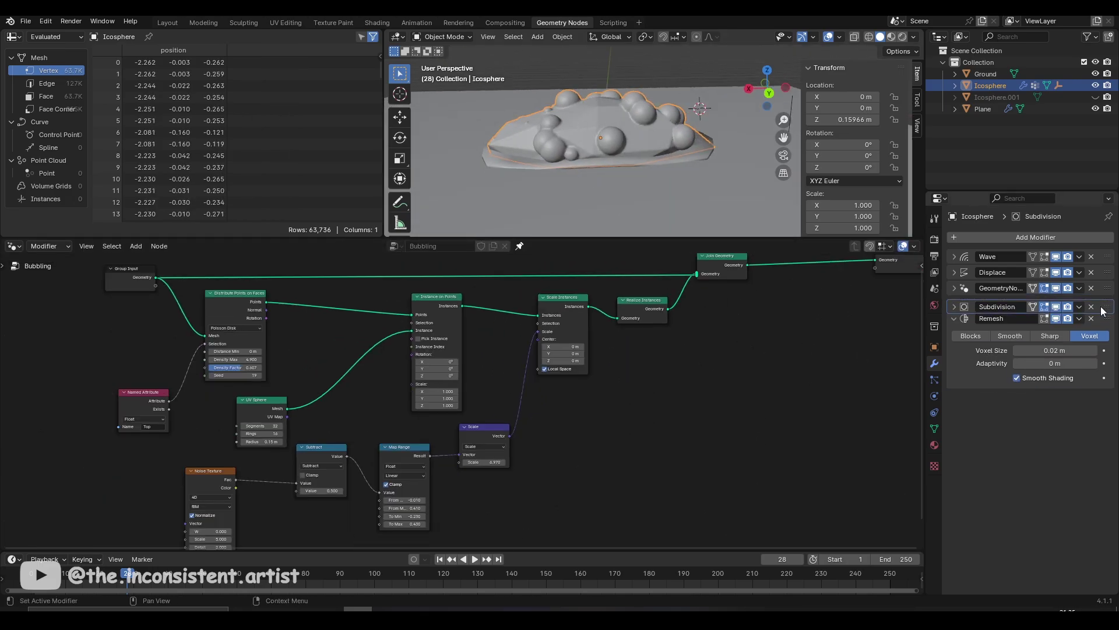
{"action": "scroll", "coordinate": [623, 160], "scroll_direction": "up", "scroll_amount": 3}
{"action": "scroll", "coordinate": [676, 268], "scroll_direction": "down", "scroll_amount": 1}
- Lower the Remesh adaptivity slightly to 0.305 m
{"action": "middle_click_drag", "start_coordinate": [677, 223], "coordinate": [694, 193]}
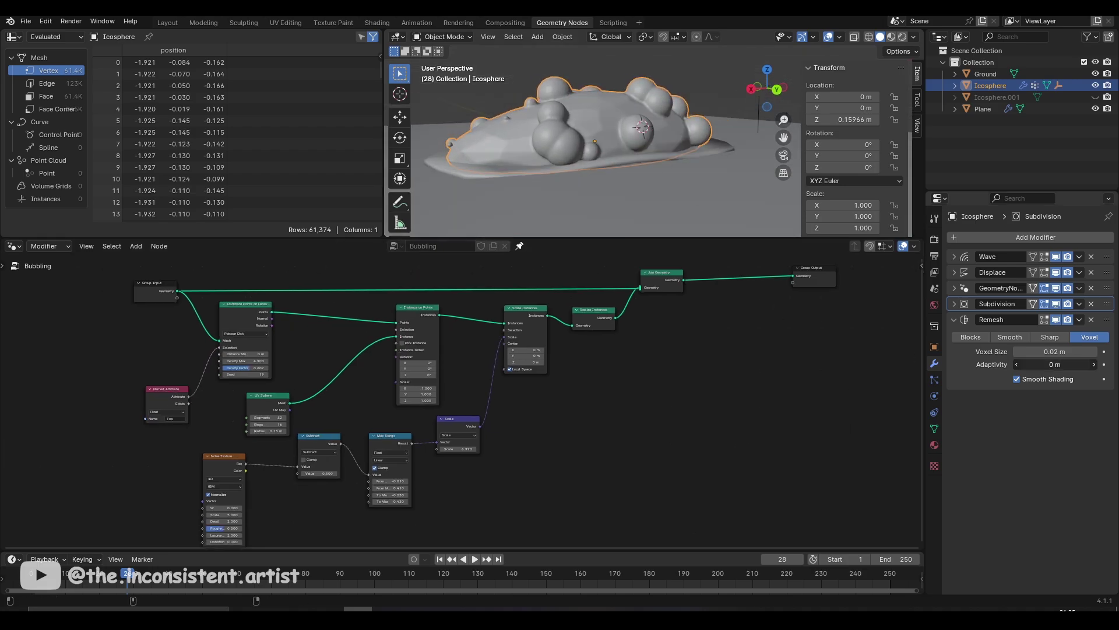
{"action": "left_click_drag", "start_coordinate": [1055, 364], "coordinate": [1052, 365]}
{"action": "scroll", "coordinate": [725, 152], "scroll_direction": "down", "scroll_amount": 3}
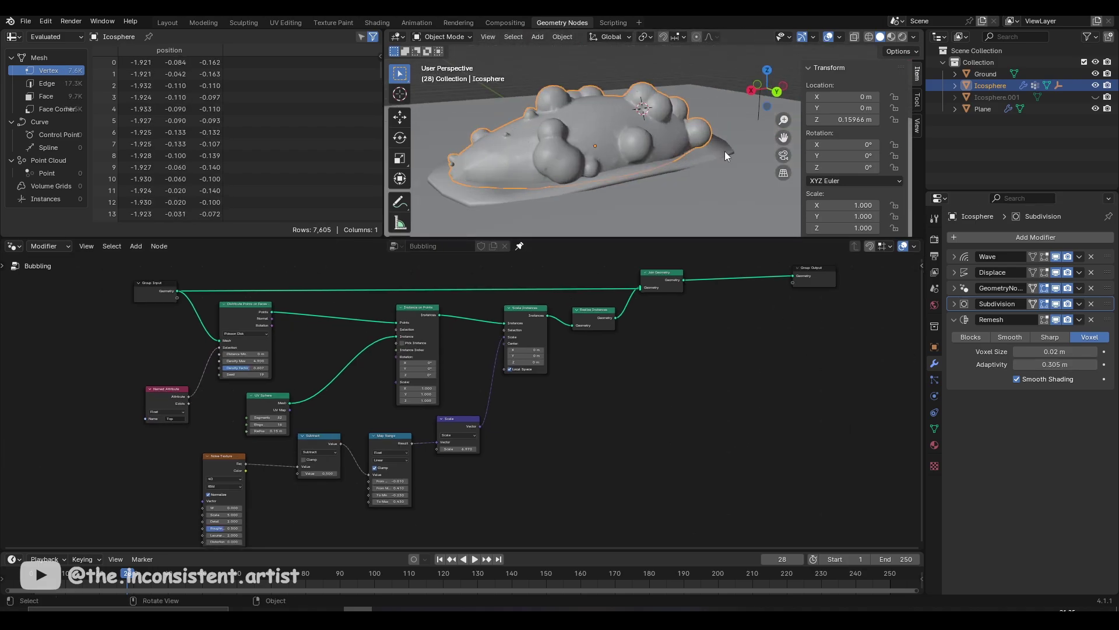
- Set the Subdivision viewport level to 1 and play the animation to preview the bubbles
{"action": "left_click", "coordinate": [954, 303]}
{"action": "key", "text": "ctrl+1"}
{"action": "key", "text": "alt+a"}
{"action": "key", "text": "space"}
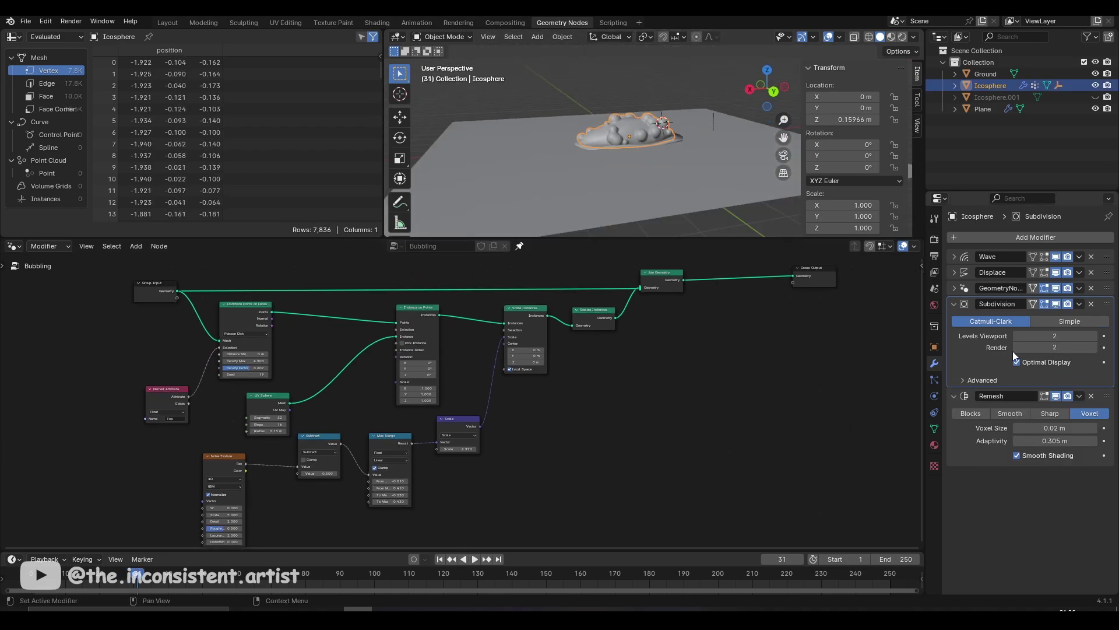
{"action": "scroll", "coordinate": [691, 138], "scroll_direction": "up", "scroll_amount": 4}
{"action": "scroll", "coordinate": [662, 127], "scroll_direction": "down", "scroll_amount": 3}
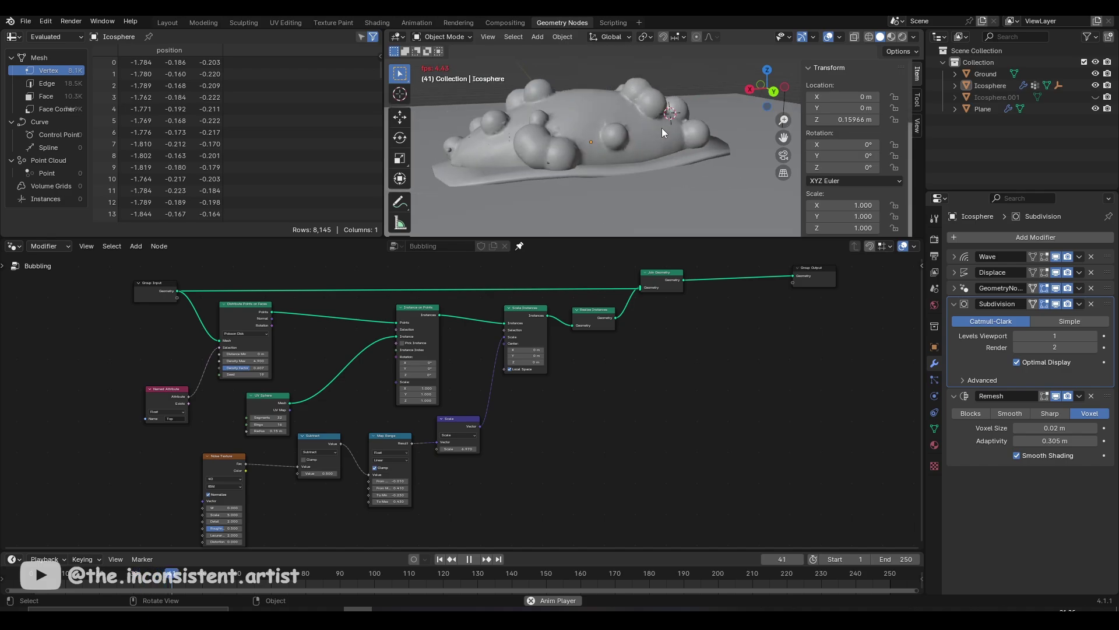
- Add an Object Info node to the Bubbling tree with Plane as its object
{"action": "key", "text": "space"}
{"action": "left_click", "coordinate": [665, 164]}
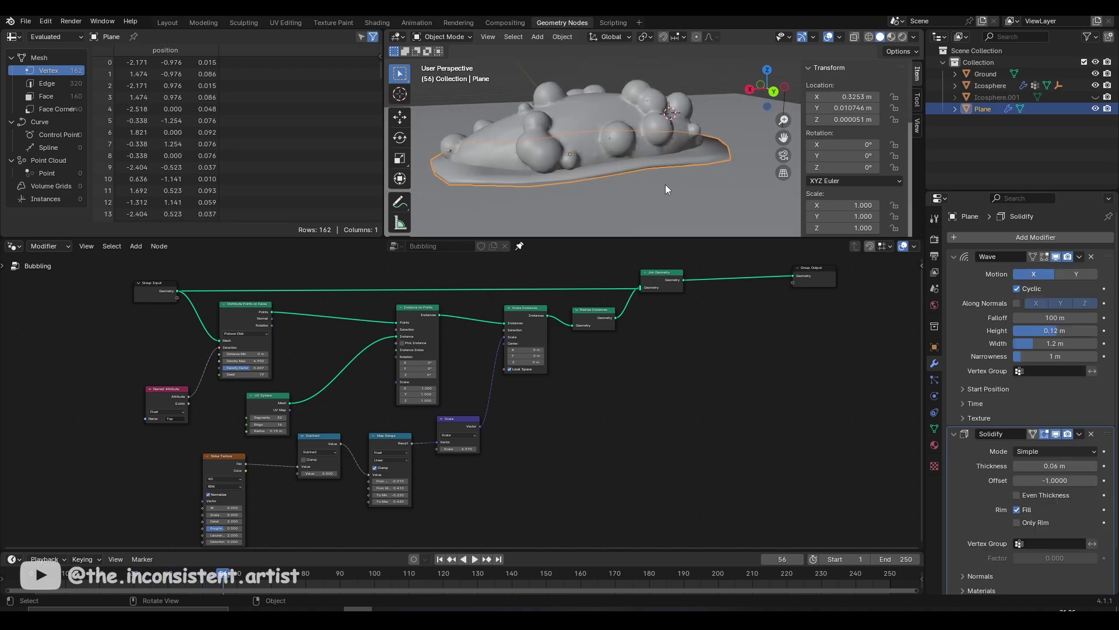
{"action": "scroll", "coordinate": [577, 366], "scroll_direction": "down", "scroll_amount": 2}
{"action": "key", "text": "shift+a"}
{"action": "type", "text": "obje"}
{"action": "key", "text": "Return"}
{"action": "left_click", "coordinate": [513, 431]}
{"action": "left_click", "coordinate": [523, 460]}
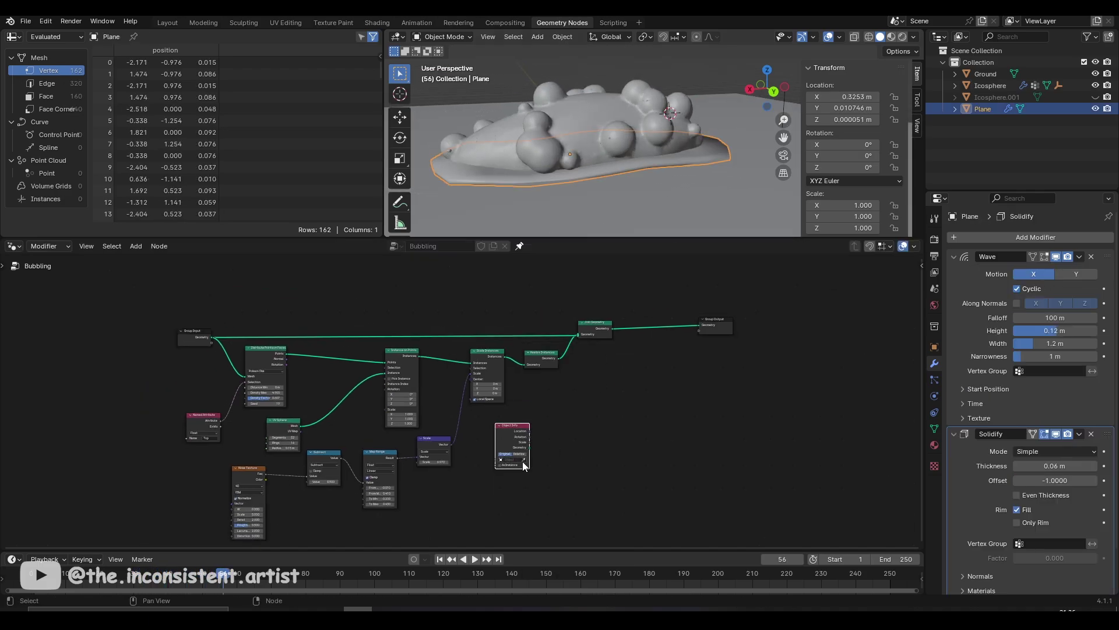
{"action": "left_click", "coordinate": [506, 487]}
- Link the plane's geometry into Join Geometry and preview the animation
{"action": "scroll", "coordinate": [506, 486], "scroll_direction": "up", "scroll_amount": 2}
{"action": "scroll", "coordinate": [579, 382], "scroll_direction": "down", "scroll_amount": 1}
{"action": "left_click_drag", "start_coordinate": [535, 405], "coordinate": [591, 279]}
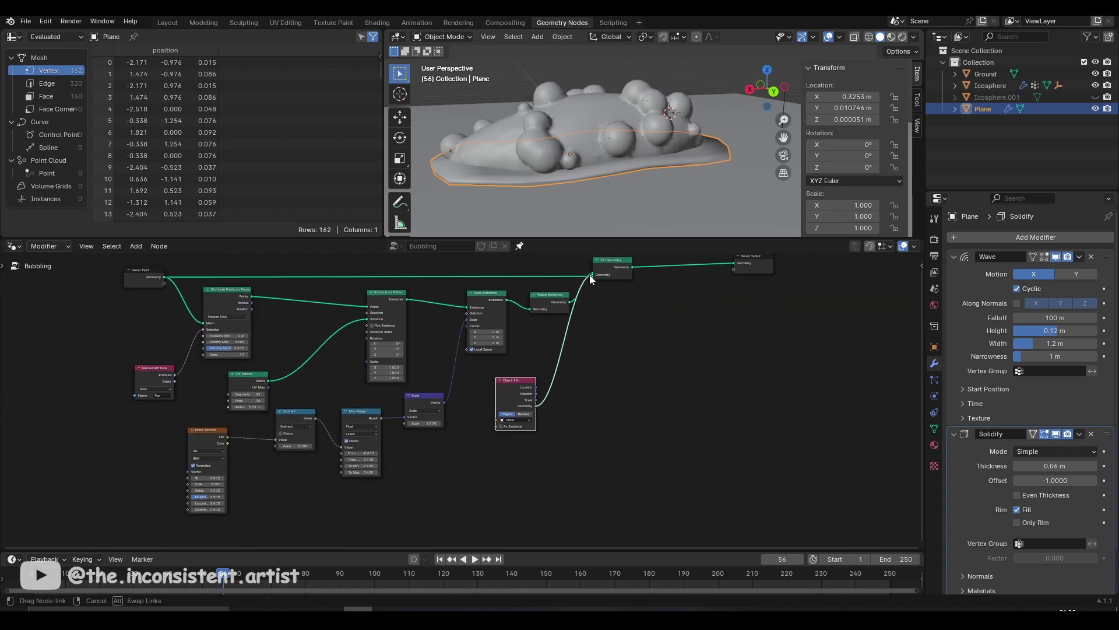
{"action": "scroll", "coordinate": [590, 390], "scroll_direction": "up", "scroll_amount": 1}
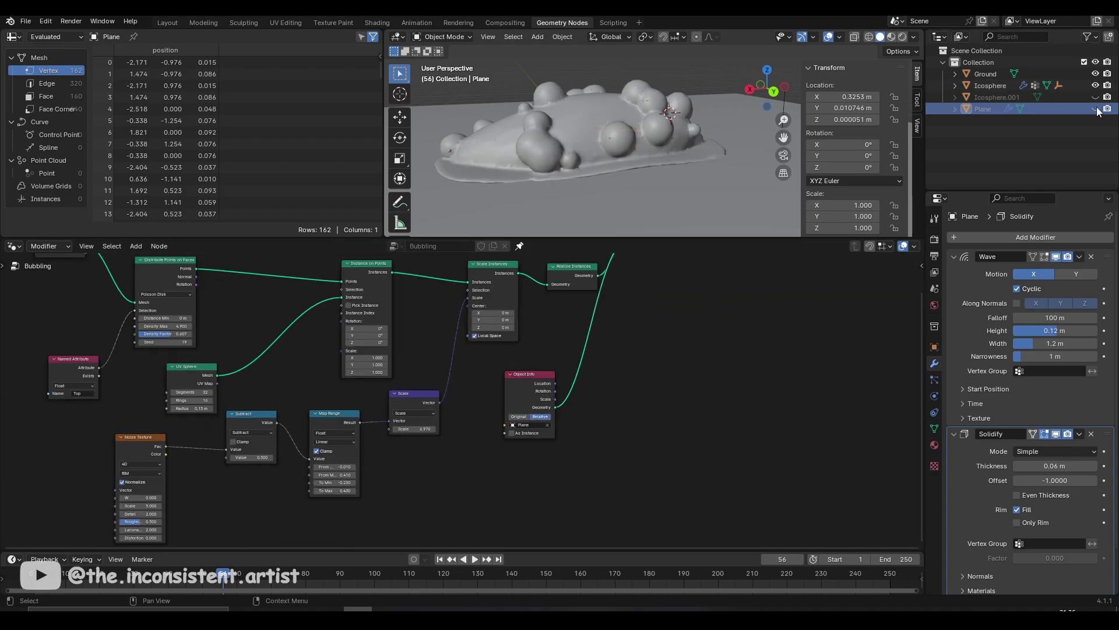
{"action": "key", "text": "space"}
{"action": "scroll", "coordinate": [708, 118], "scroll_direction": "down", "scroll_amount": 4}
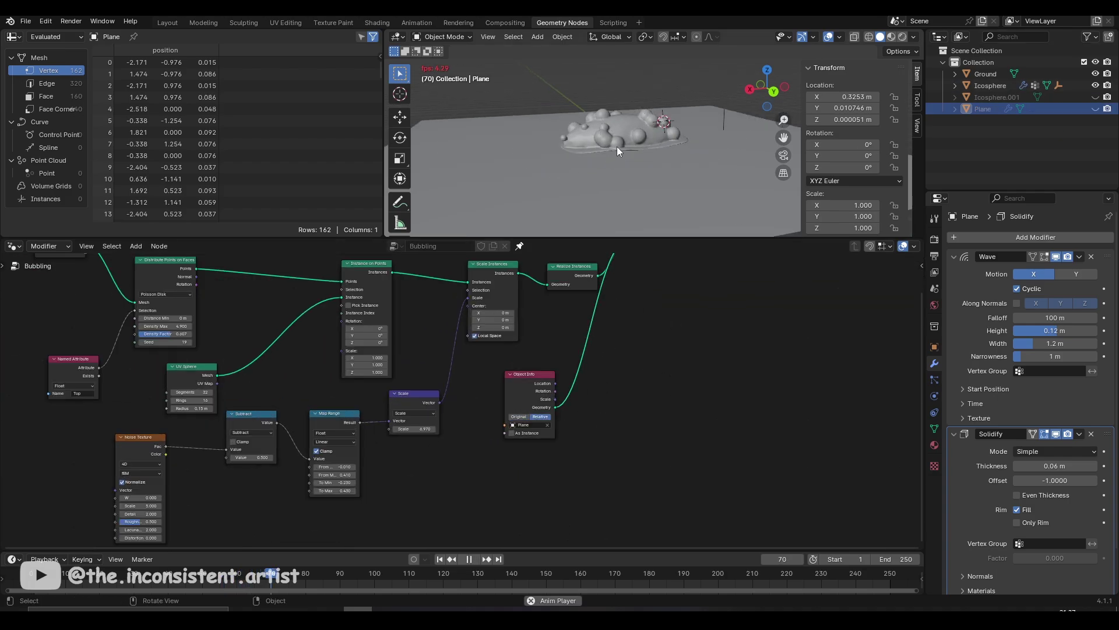
{"action": "key", "text": "space"}
- Parent the trail plane to the Icosphere blob using Object (Keep Transform)
{"action": "left_click", "coordinate": [992, 88], "text": "ctrl"}
{"action": "key", "text": "ctrl+p"}
{"action": "left_click", "coordinate": [677, 85]}
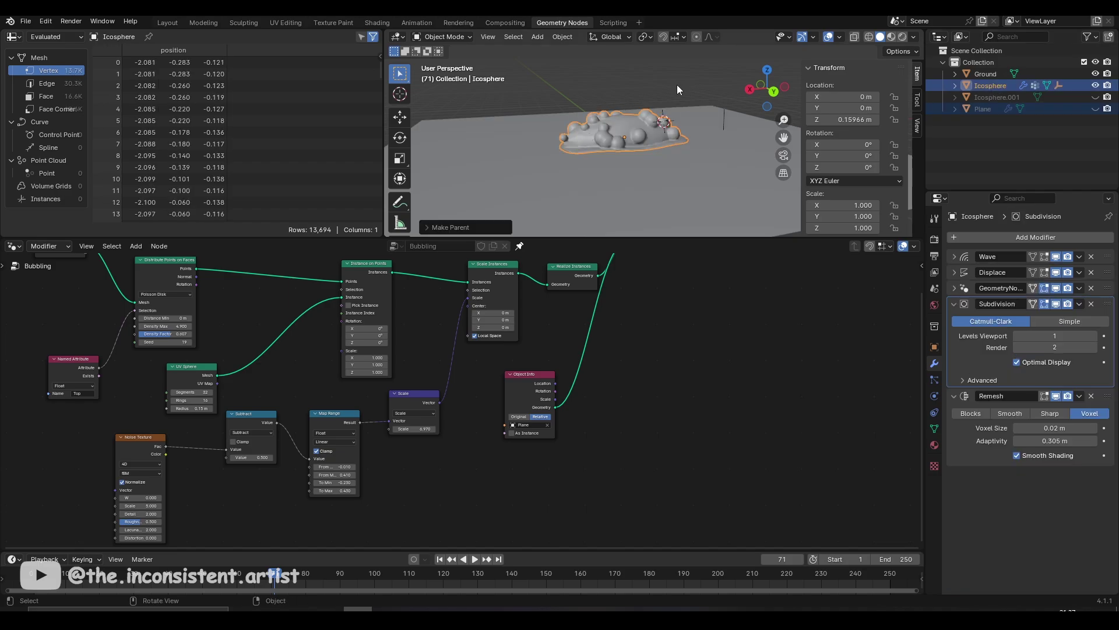
{"action": "left_click", "coordinate": [661, 146]}
{"action": "key", "text": "g"}
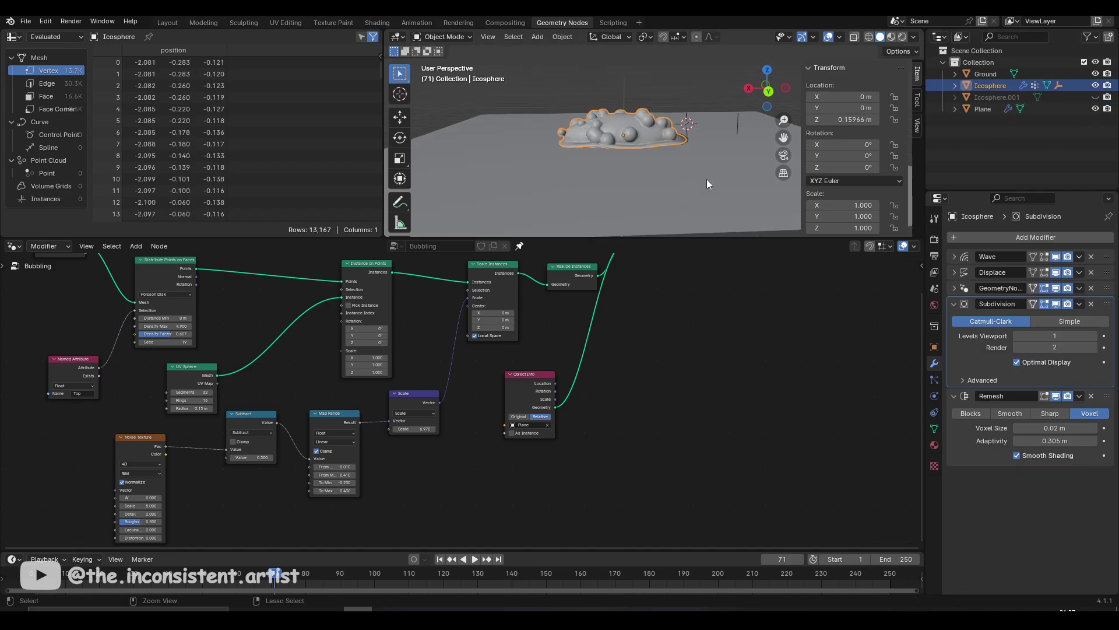
{"action": "scroll", "coordinate": [707, 180], "scroll_direction": "up", "scroll_amount": 3, "text": "alt"}
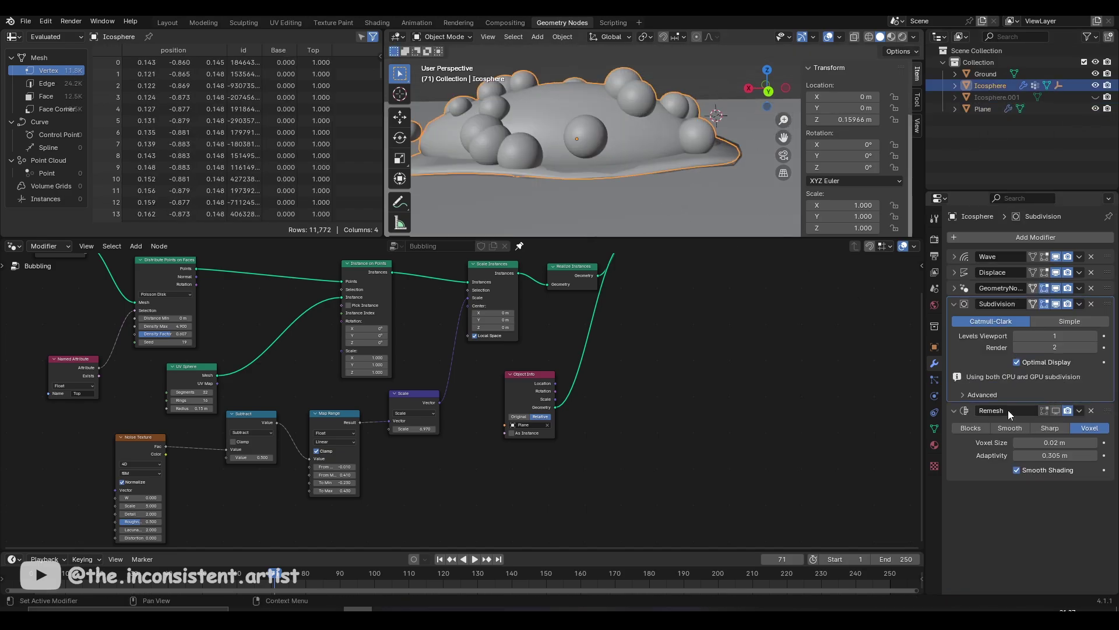
{"action": "right_click", "coordinate": [709, 193]}
{"action": "key", "text": "ctrl+p"}
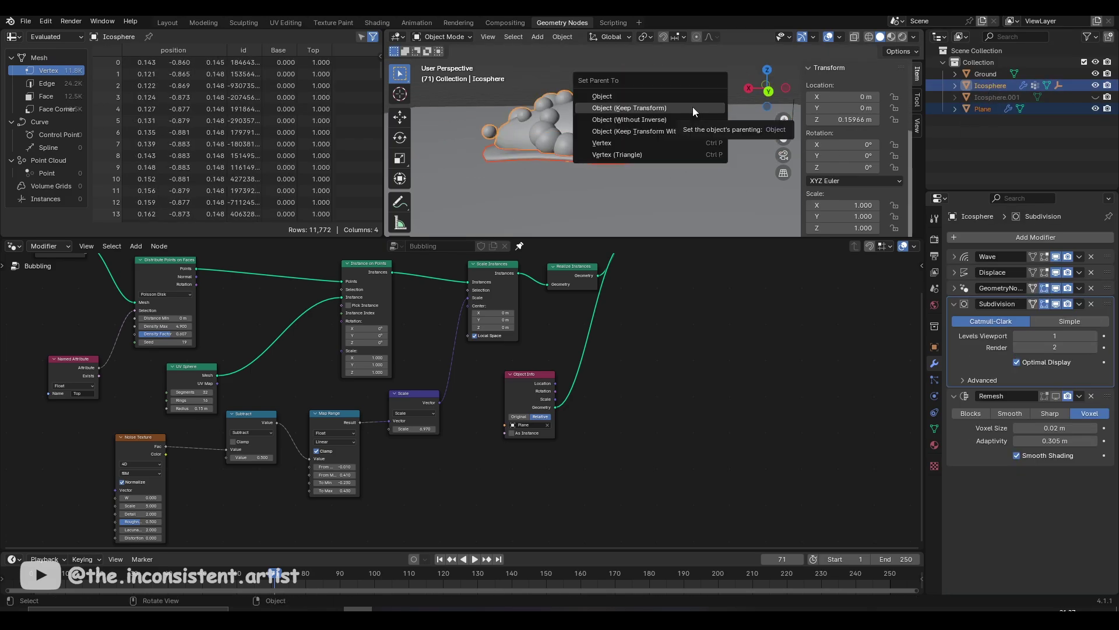
{"action": "left_click", "coordinate": [693, 107]}
{"action": "key", "text": "g"}
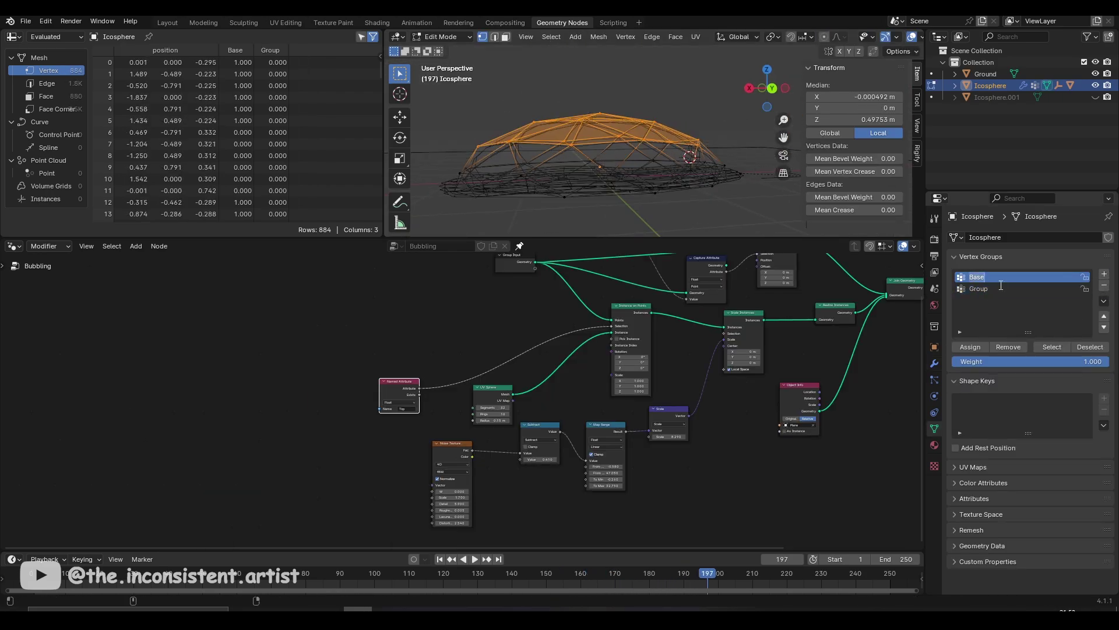
- Choose the blob's Top vertex group as the surface for bubbles
{"action": "key", "text": "Tab"}
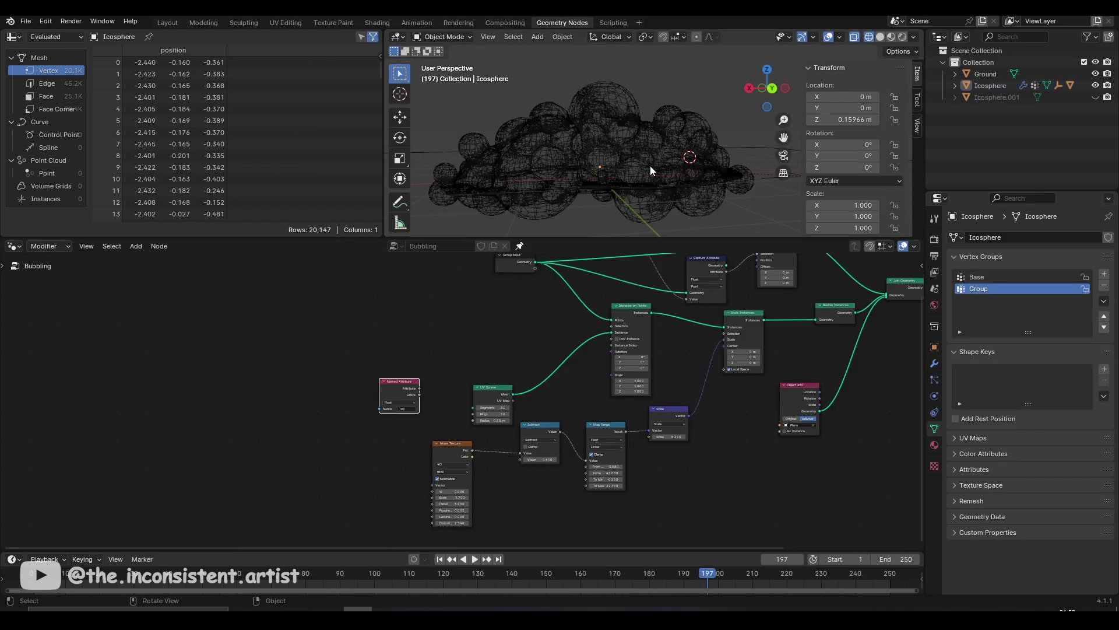
{"action": "key", "text": "Tab"}
{"action": "left_click", "coordinate": [1104, 285]}
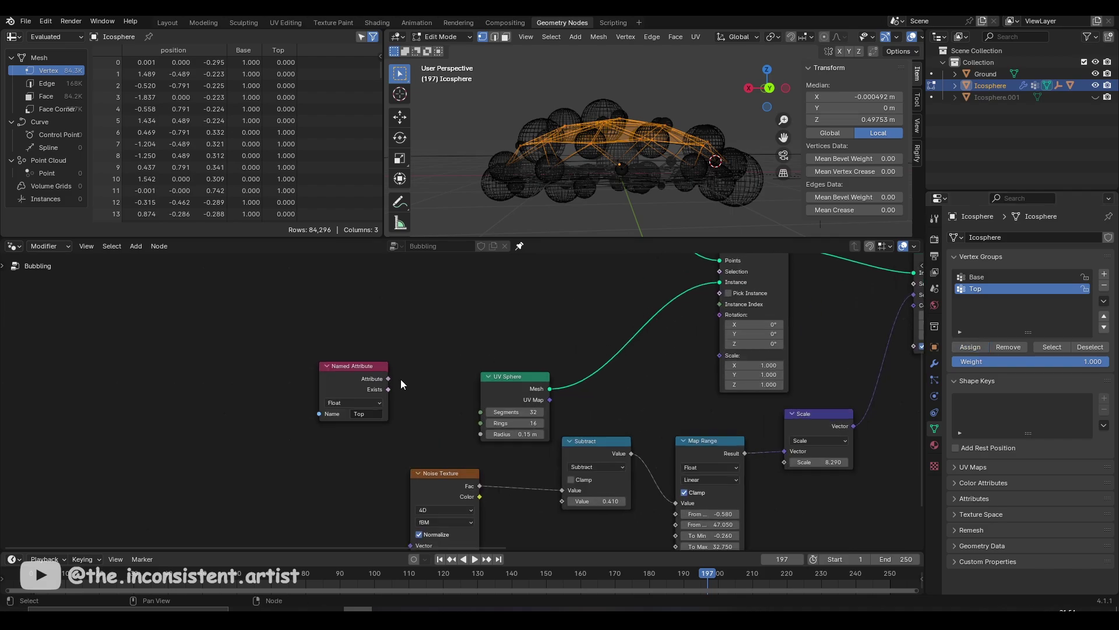
{"action": "key", "text": "Tab"}
- Play the animation to check the bubbles sprouting from the top, then orbit closer
{"action": "key", "text": "space"}
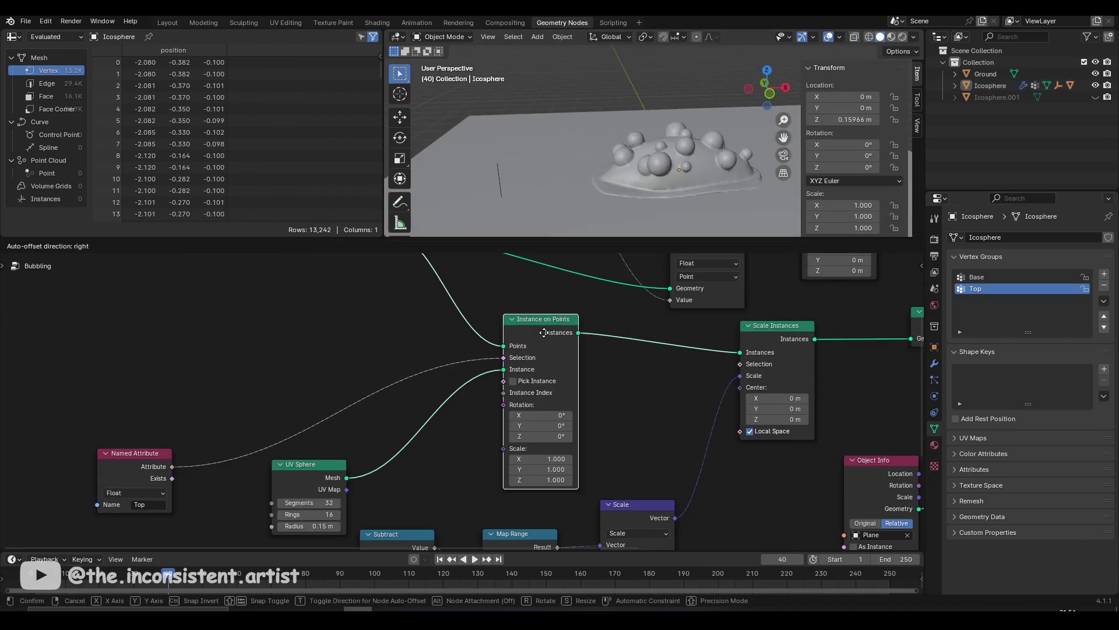
{"action": "right_click", "coordinate": [627, 365]}
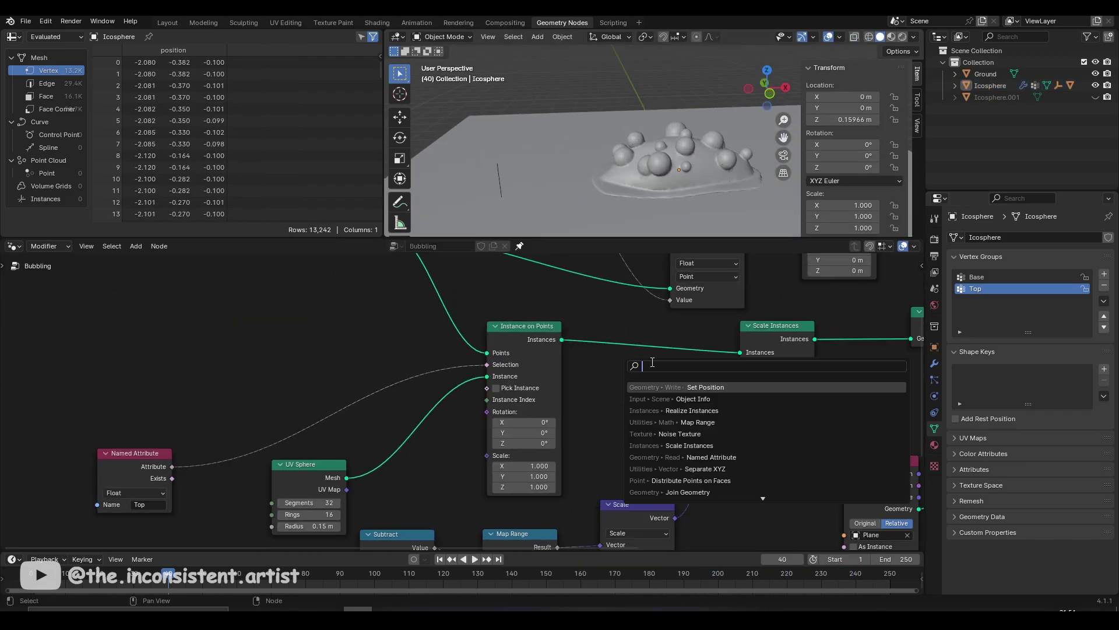
{"action": "key", "text": "Escape"}
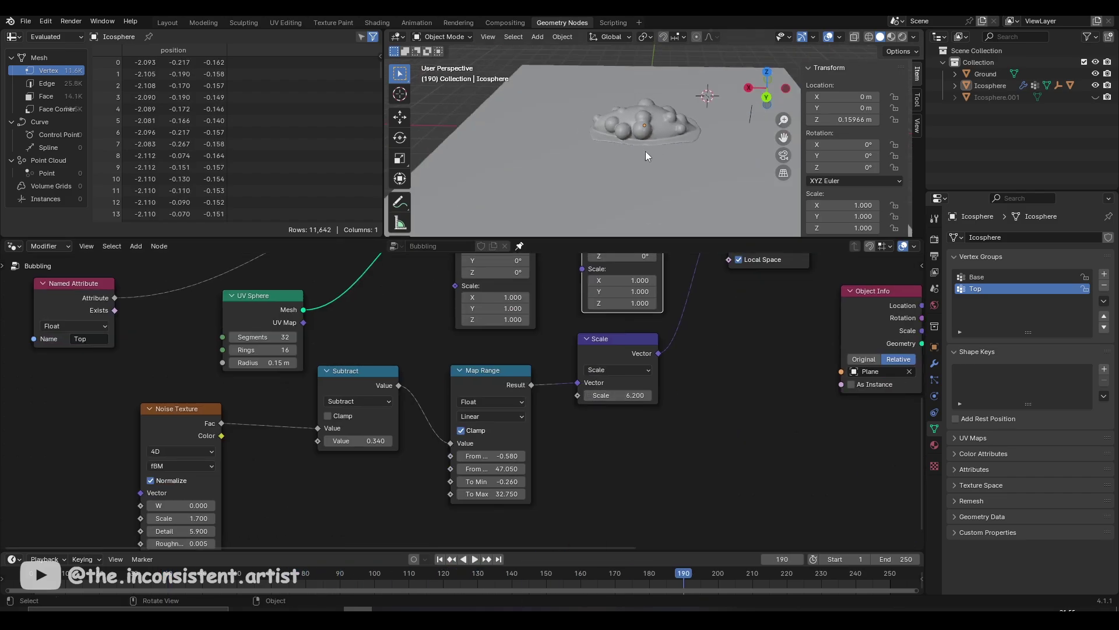
{"action": "key", "text": "space"}
{"action": "middle_click_drag", "start_coordinate": [645, 151], "coordinate": [669, 141]}
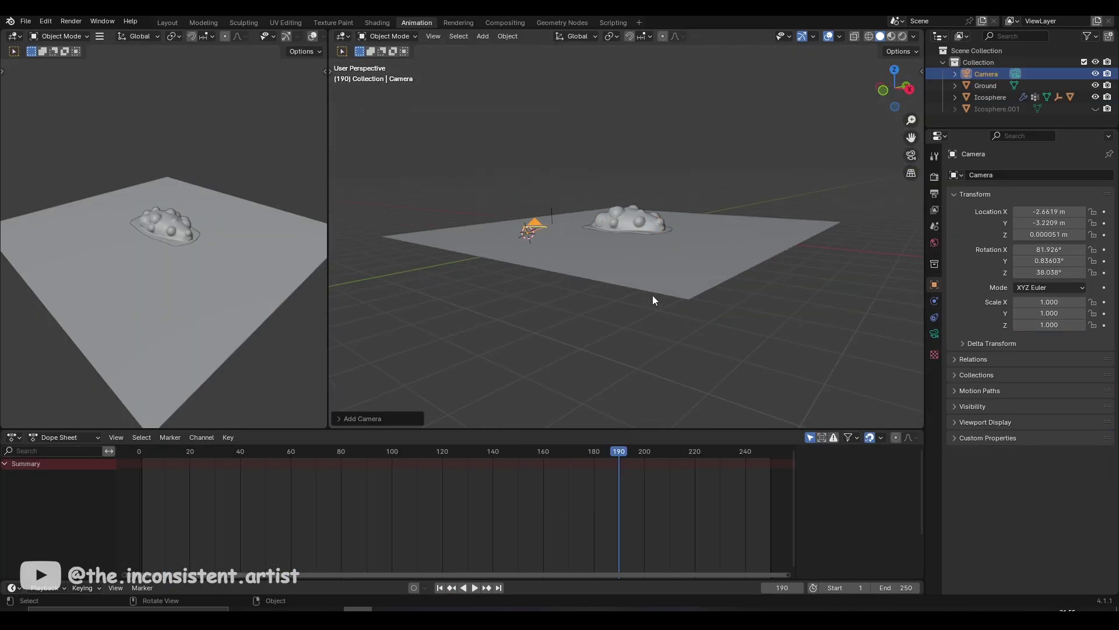
- Frame the blob with the new camera and set its focal length to 75 mm
{"action": "middle_click_drag", "start_coordinate": [652, 295], "coordinate": [667, 229]}
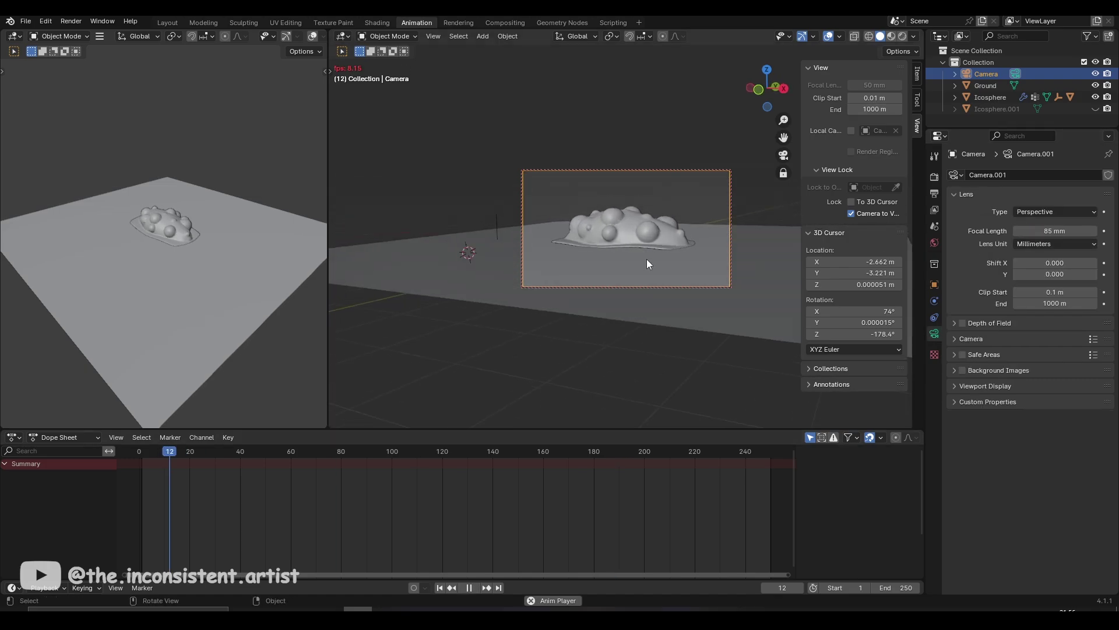
{"action": "left_click", "coordinate": [986, 74]}
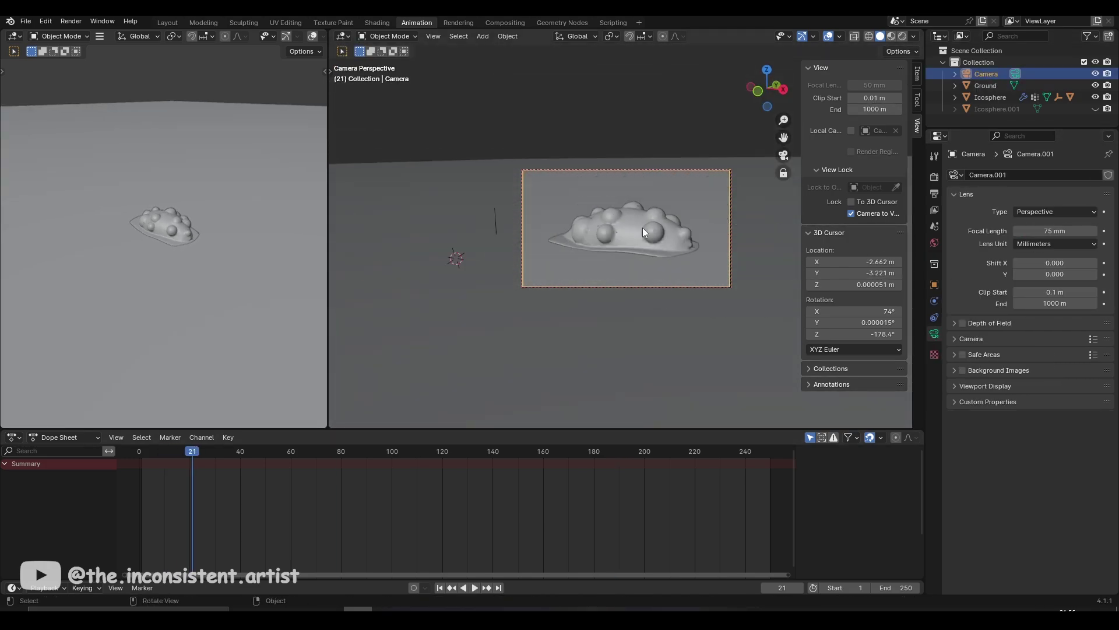
{"action": "left_click", "coordinate": [140, 461]}
- Play the animation and orbit around the blob to check the framing
{"action": "key", "text": "space"}
{"action": "middle_click_drag", "start_coordinate": [561, 253], "coordinate": [542, 269]}
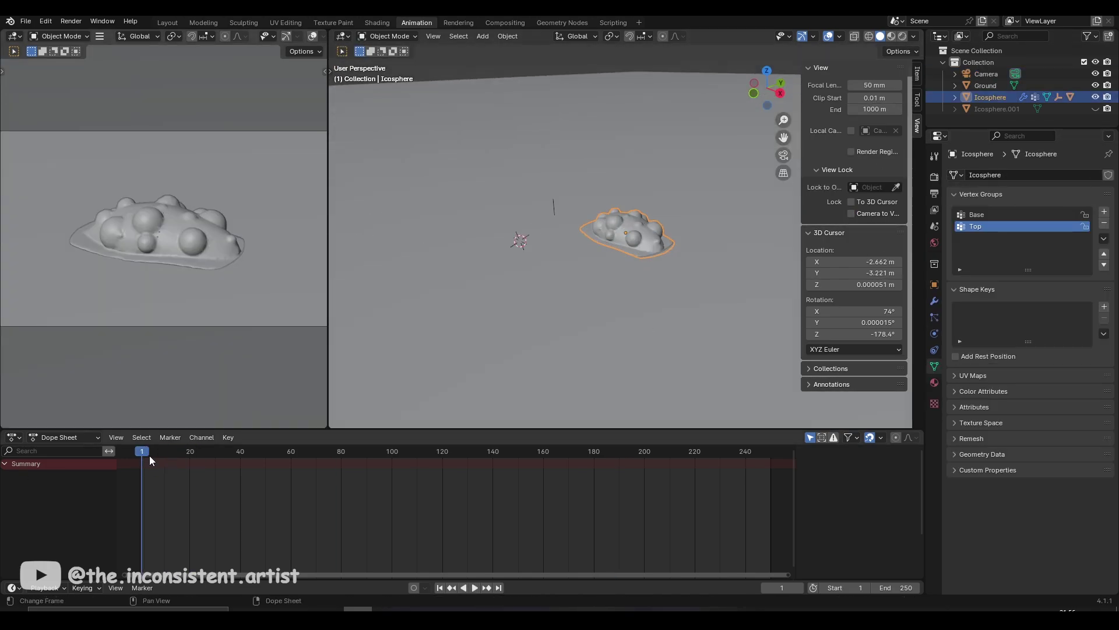
{"action": "middle_click_drag", "start_coordinate": [672, 282], "coordinate": [664, 292]}
{"action": "scroll", "coordinate": [418, 456], "scroll_direction": "down", "scroll_amount": 2}
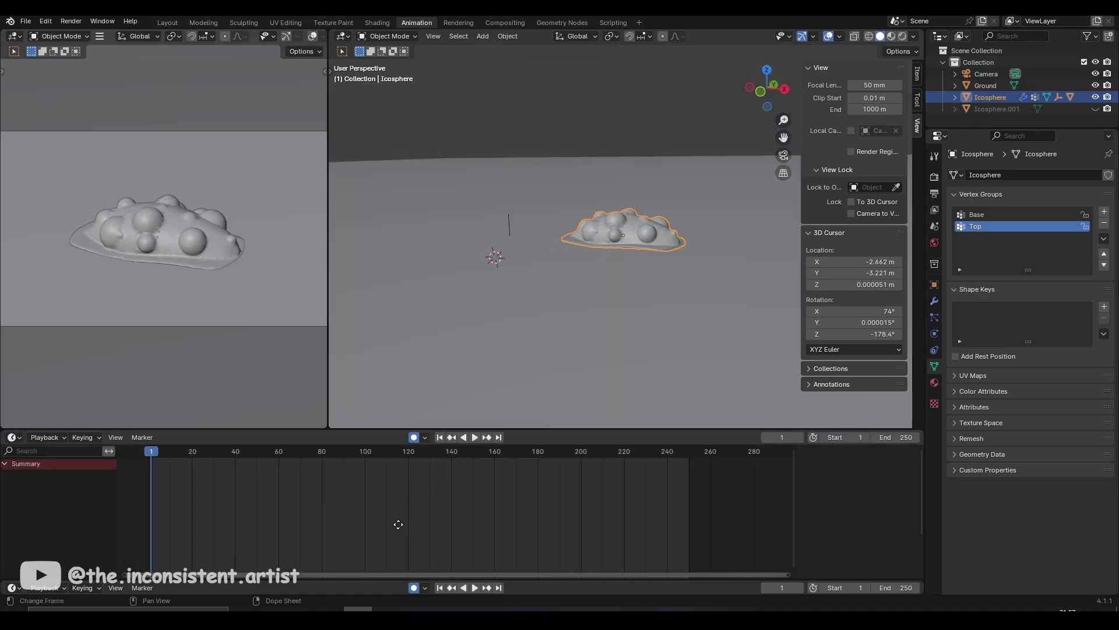
{"action": "scroll", "coordinate": [670, 313], "scroll_direction": "up", "scroll_amount": 3}
- Keyframe the blob's transform at frame 1
{"action": "left_click", "coordinate": [918, 74]}
{"action": "key", "text": "i"}
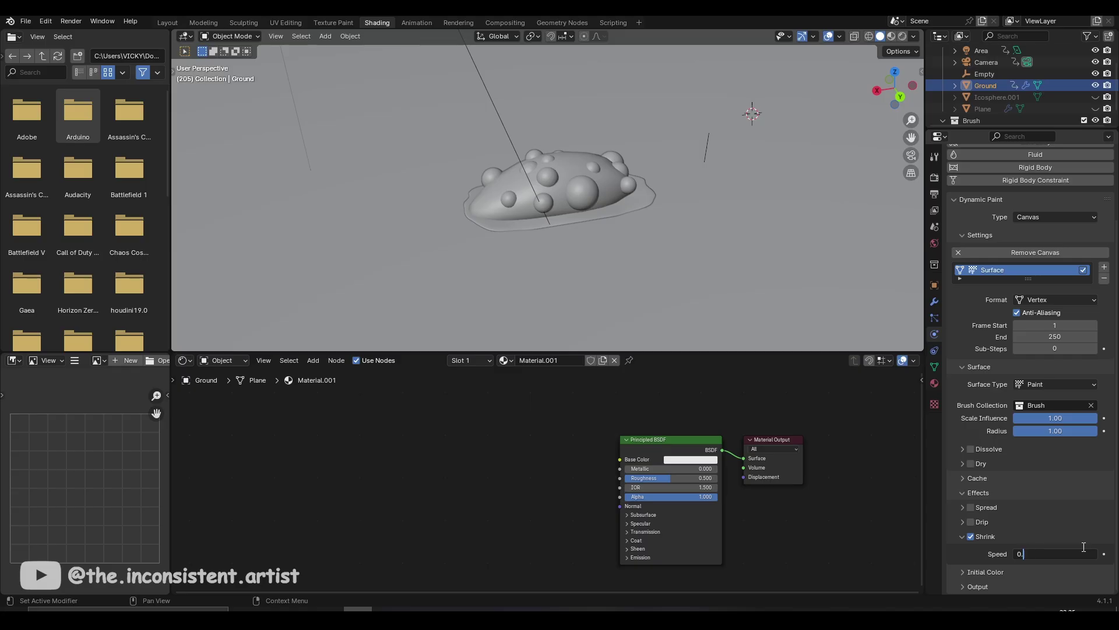
{"action": "scroll", "coordinate": [645, 169], "scroll_direction": "down", "scroll_amount": 5}
{"action": "scroll", "coordinate": [624, 208], "scroll_direction": "up", "scroll_amount": 5}
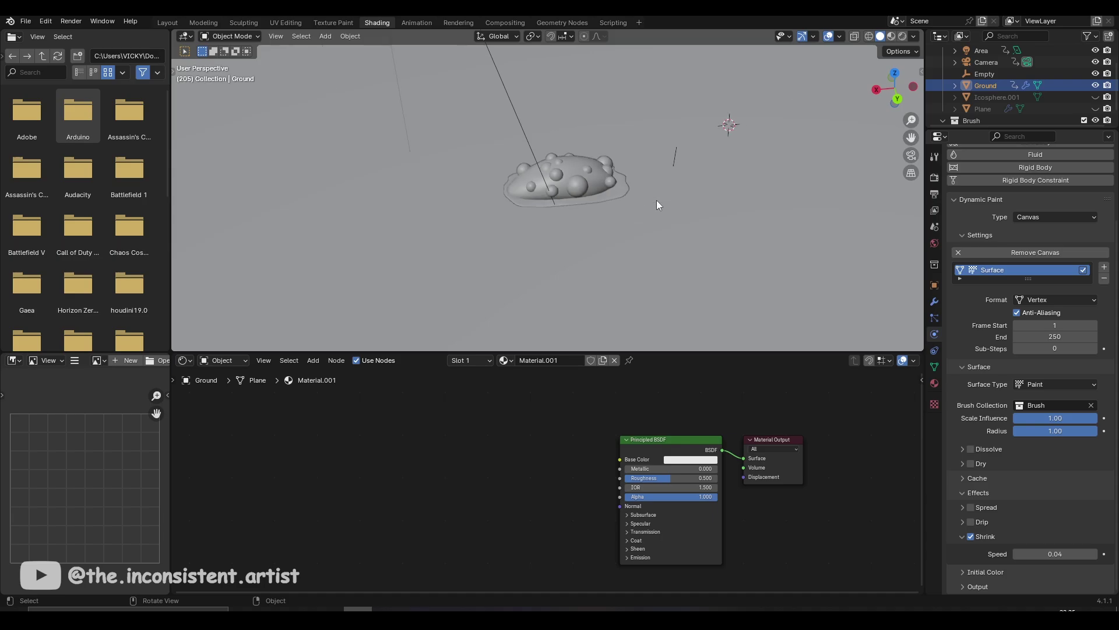
- Add a dp_paintmap Attribute node to the ground material and preview materials in the viewport
{"action": "key", "text": "shift+a"}
{"action": "type", "text": "attr"}
{"action": "key", "text": "Return"}
{"action": "left_click", "coordinate": [515, 495]}
{"action": "left_click", "coordinate": [515, 495]}
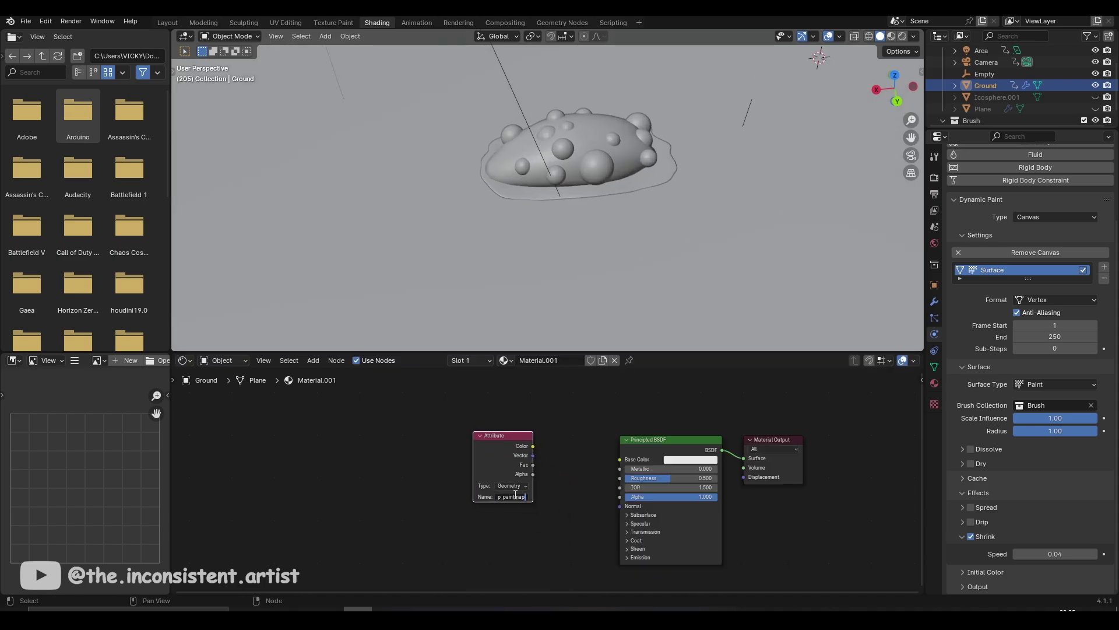
{"action": "middle_click_drag", "start_coordinate": [571, 219], "coordinate": [632, 243]}
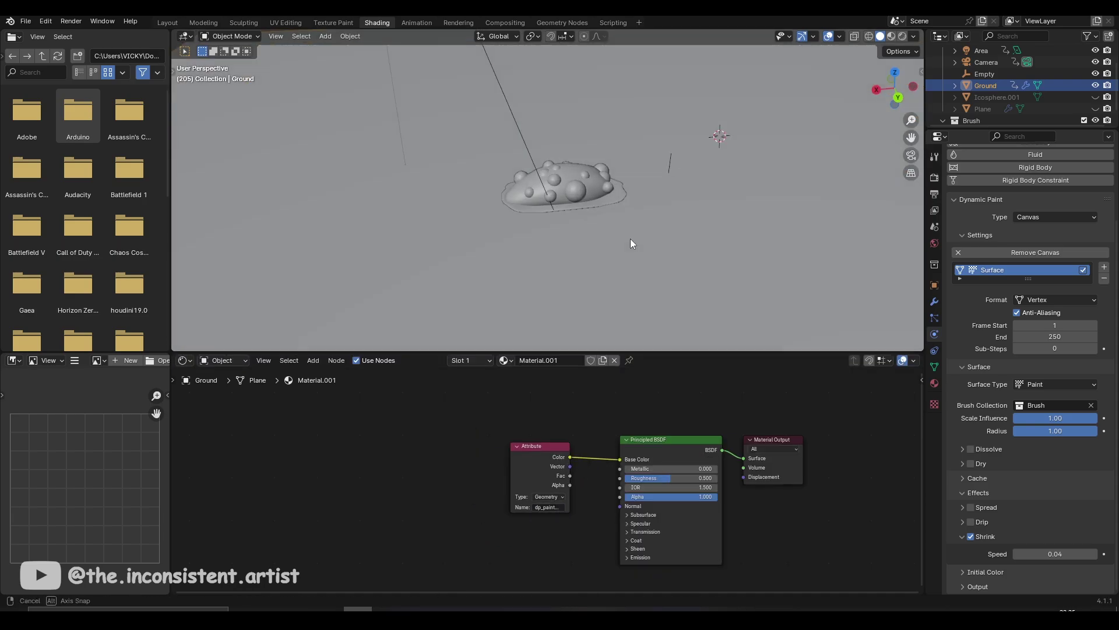
{"action": "left_click", "coordinate": [890, 37]}
- Play the animation in the Layout workspace and look down on the painted trail
{"action": "left_click", "coordinate": [165, 24]}
{"action": "scroll", "coordinate": [436, 446], "scroll_direction": "down", "scroll_amount": 5}
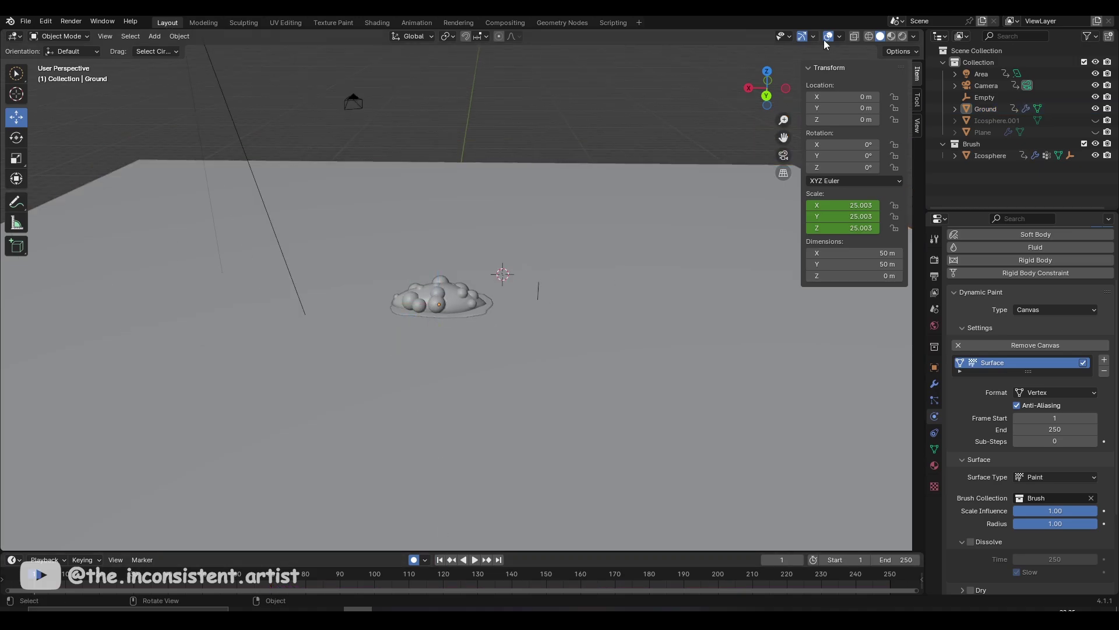
{"action": "key", "text": "space"}
{"action": "mouse_move", "coordinate": [436, 446]}
{"action": "middle_mouse_down"}
{"action": "mouse_move", "coordinate": [631, 141]}
{"action": "mouse_move", "coordinate": [524, 355]}
{"action": "mouse_move", "coordinate": [474, 344]}
{"action": "mouse_move", "coordinate": [560, 327]}
{"action": "middle_mouse_up"}
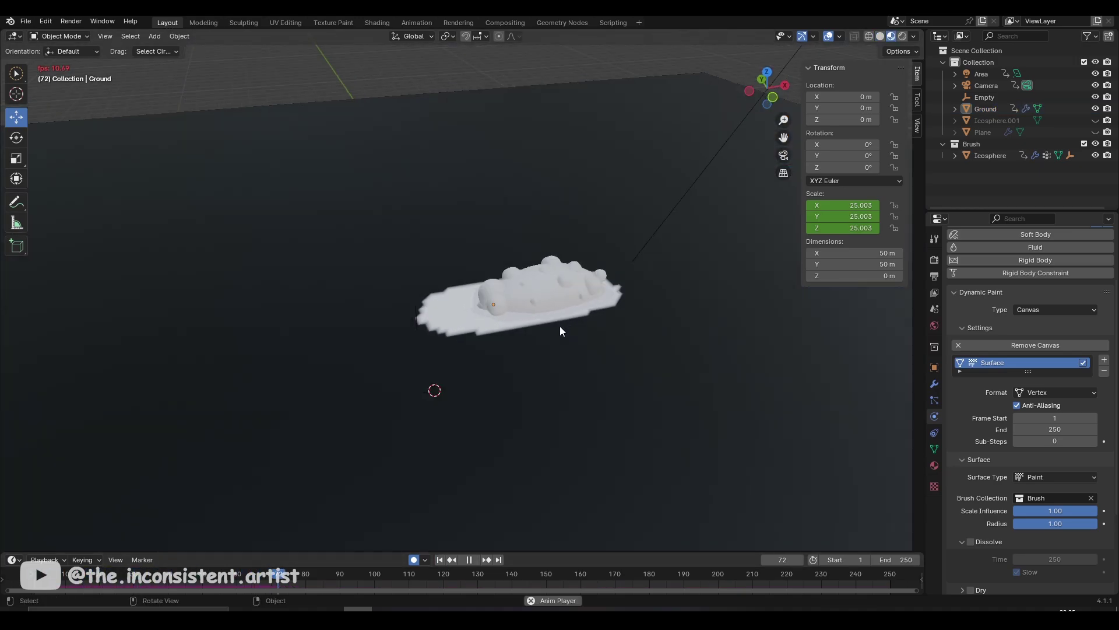
{"action": "key", "text": "ctrl+Page_Up"}
{"action": "key", "text": "ctrl+Page_Up"}
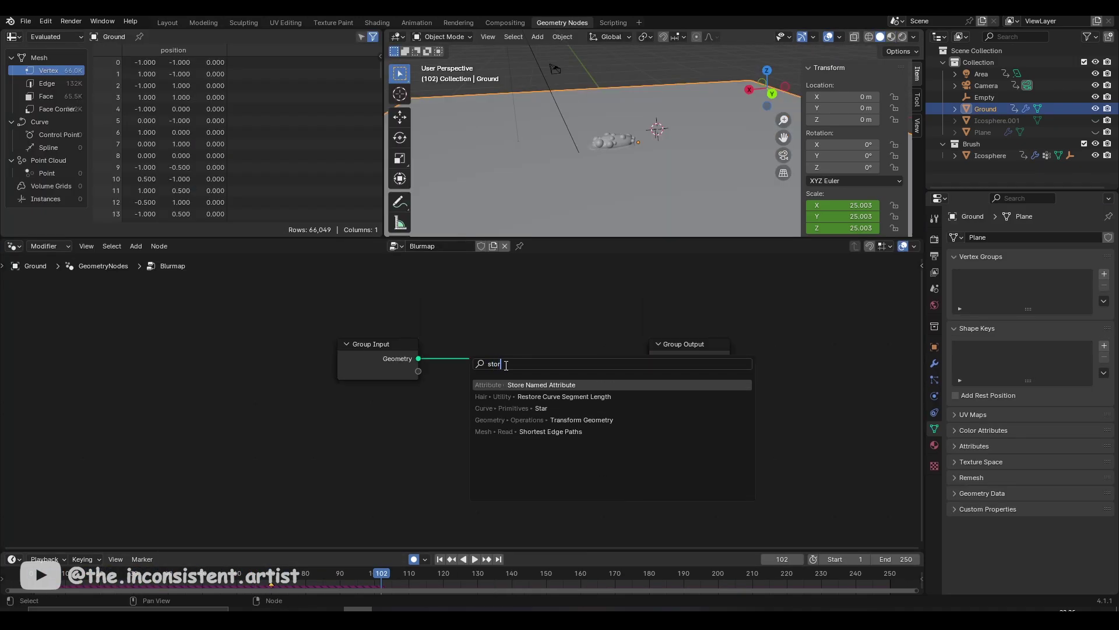
- Add a Store Named Attribute named 'Blurred' and insert a Blur Attribute before its value
{"action": "key", "text": "Return"}
{"action": "left_click", "coordinate": [561, 364]}
{"action": "left_click", "coordinate": [627, 380]}
{"action": "type", "text": "Blurred"}
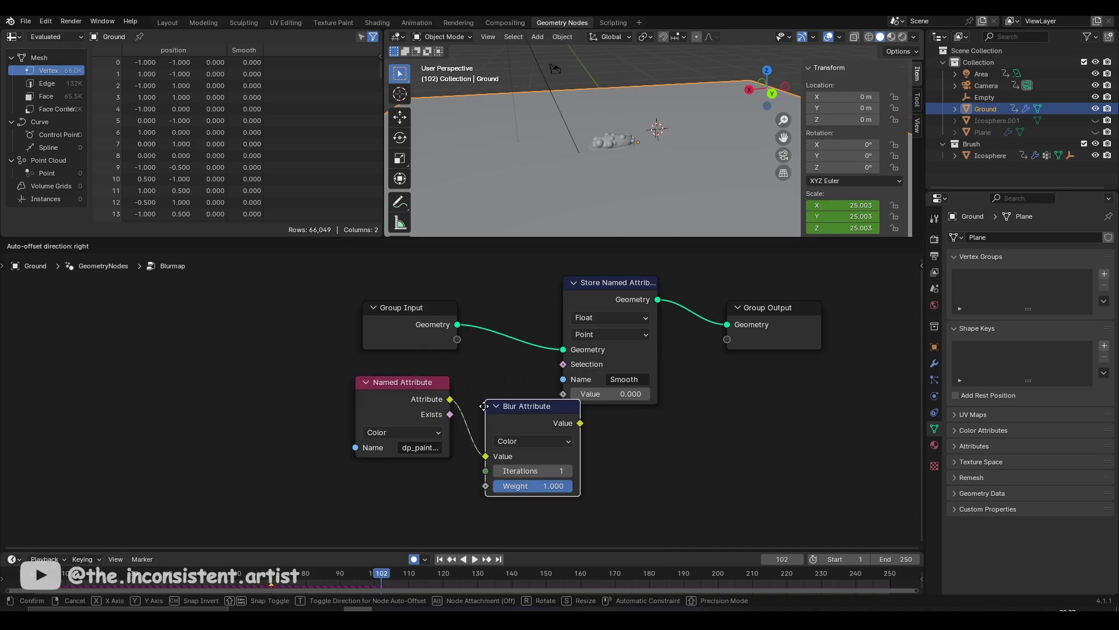
{"action": "left_click_drag", "start_coordinate": [385, 385], "coordinate": [301, 399]}
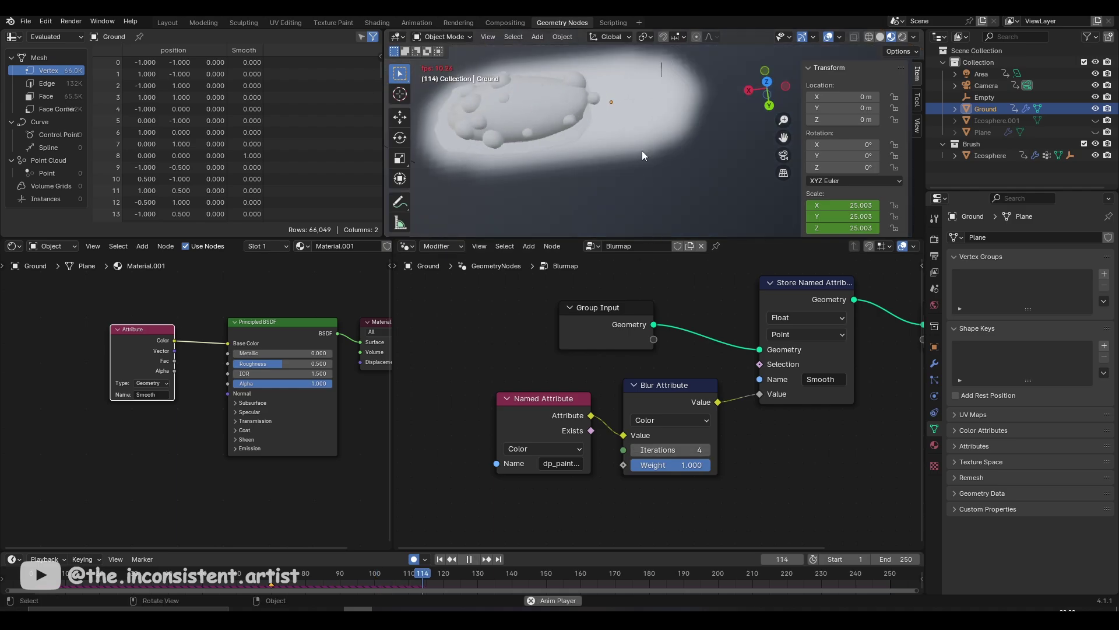
{"action": "middle_click_drag", "start_coordinate": [642, 151], "coordinate": [698, 191]}
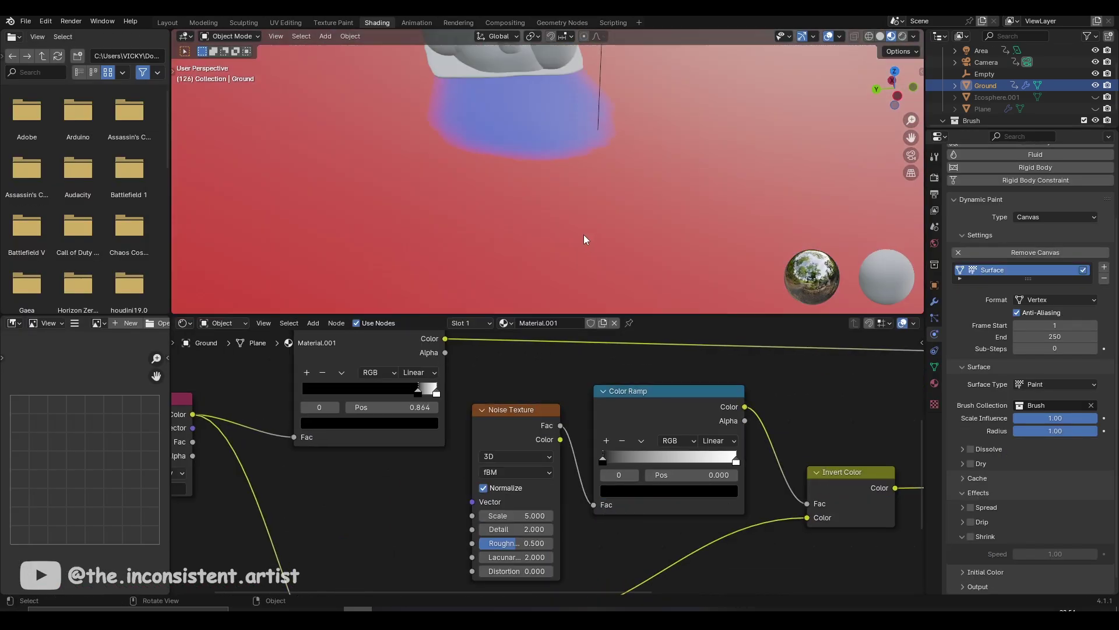
- Tune the ramp (white stop 0.300, smooth blend, inverted) and make the noise finer and rougher
{"action": "left_click_drag", "start_coordinate": [733, 459], "coordinate": [666, 461]}
{"action": "left_click", "coordinate": [719, 441]}
{"action": "left_click", "coordinate": [714, 461]}
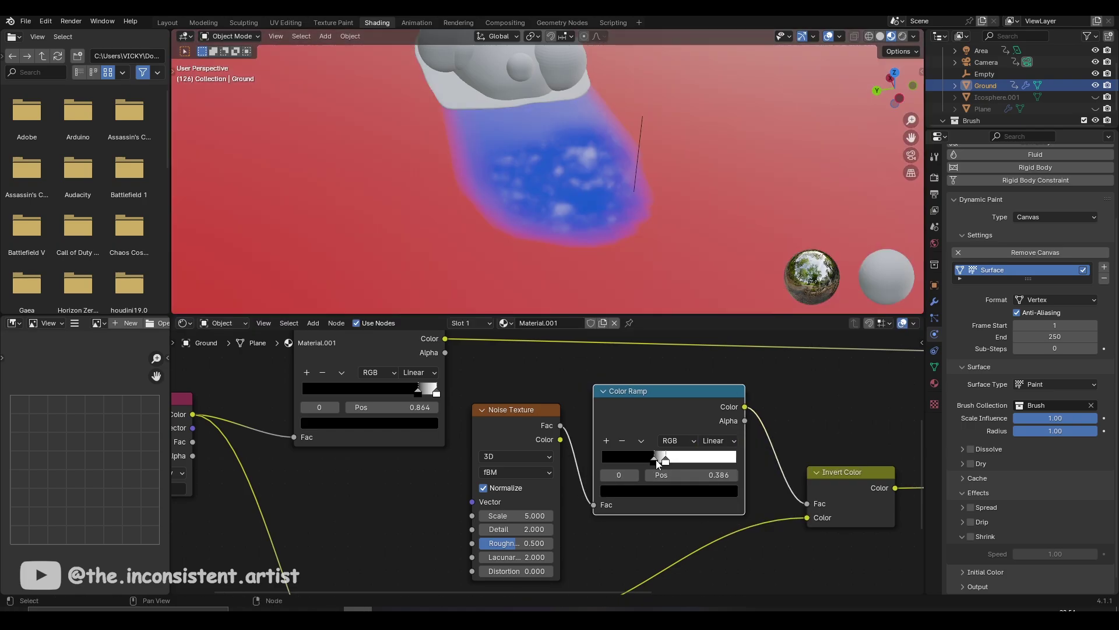
{"action": "left_click_drag", "start_coordinate": [516, 515], "coordinate": [539, 528]}
{"action": "left_click_drag", "start_coordinate": [516, 543], "coordinate": [537, 543]}
{"action": "left_click_drag", "start_coordinate": [661, 457], "coordinate": [673, 461]}
- Reposition the Color Ramp node and confirm the red paint colour
{"action": "key", "text": "g"}
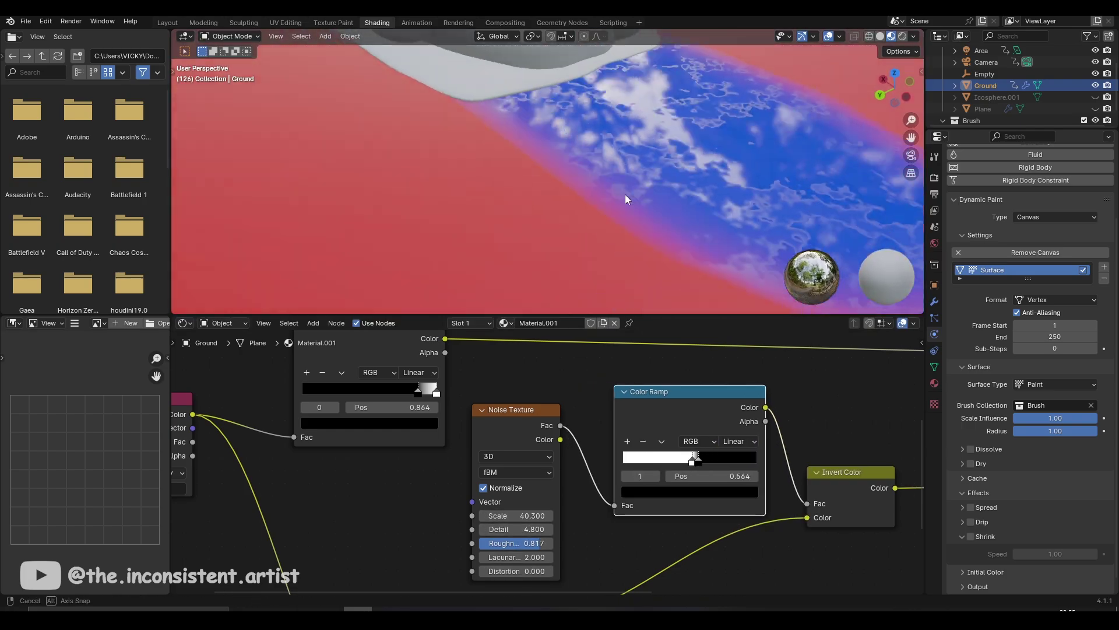
{"action": "left_click", "coordinate": [700, 460]}
{"action": "scroll", "coordinate": [708, 437], "scroll_direction": "down", "scroll_amount": 3}
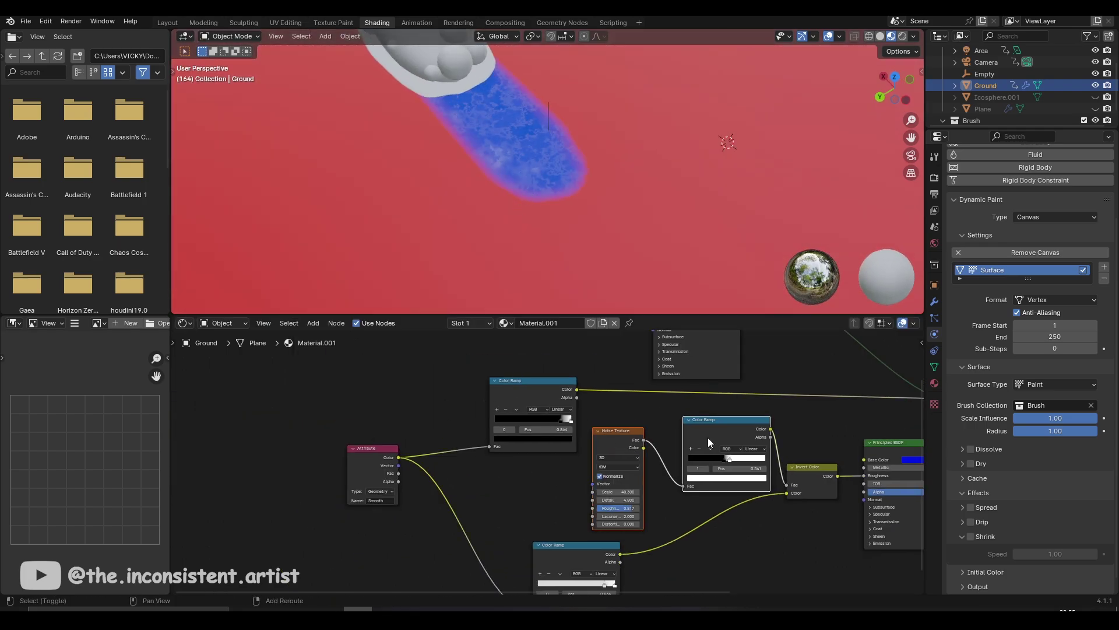
{"action": "middle_click_drag", "start_coordinate": [585, 395], "coordinate": [466, 347]}
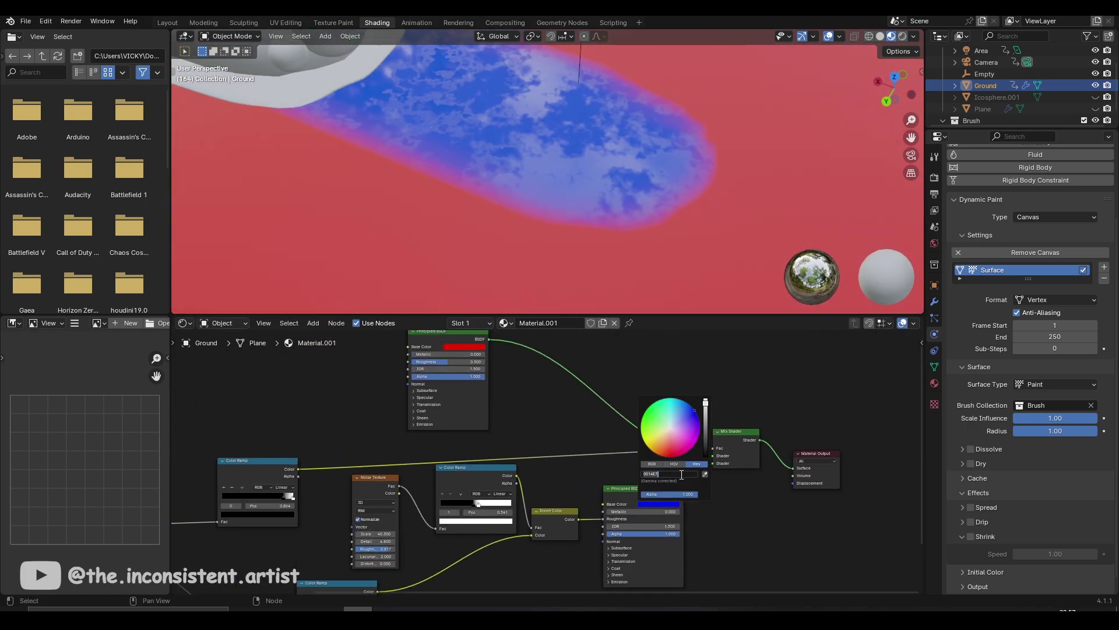
{"action": "key", "text": "Return"}
{"action": "scroll", "coordinate": [583, 467], "scroll_direction": "up", "scroll_amount": 3}
- Insert a Mapping node before the Color Ramp with Y rotation reset to 0°
{"action": "left_click", "coordinate": [577, 467]}
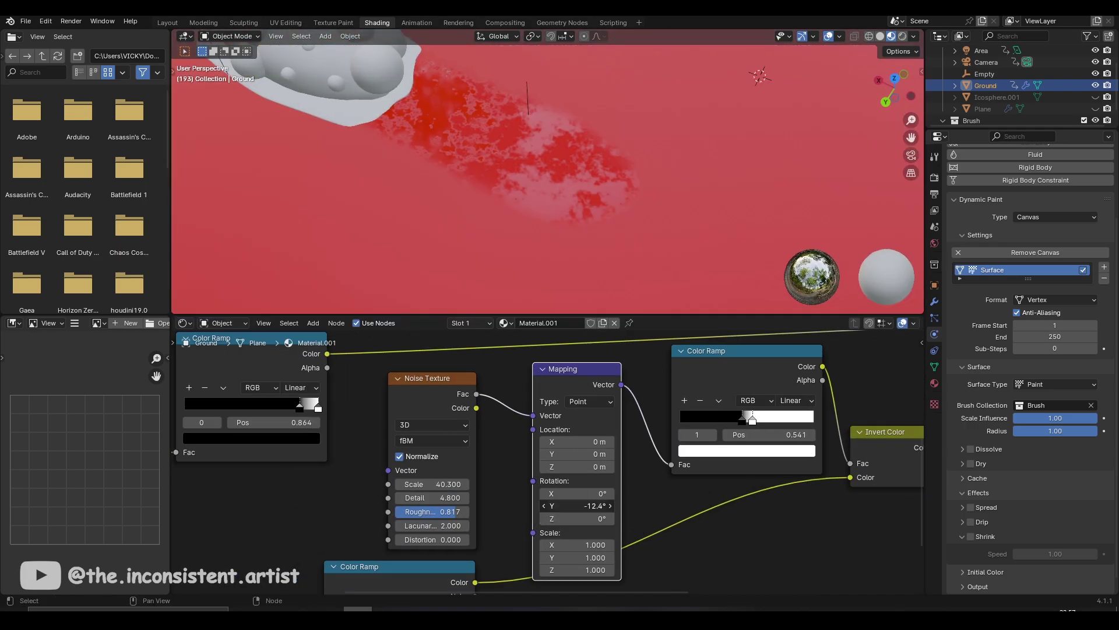
{"action": "key", "text": "BackSpace"}
{"action": "scroll", "coordinate": [641, 508], "scroll_direction": "down", "scroll_amount": 1}
{"action": "scroll", "coordinate": [447, 364], "scroll_direction": "up", "scroll_amount": 1}
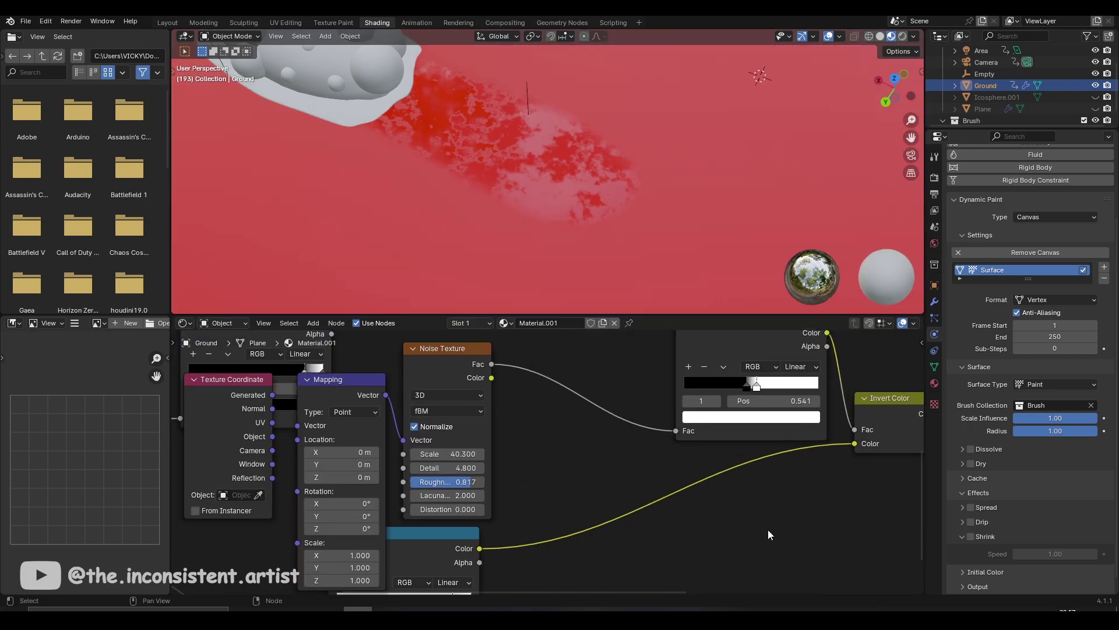
{"action": "scroll", "coordinate": [460, 544], "scroll_direction": "up", "scroll_amount": 3}
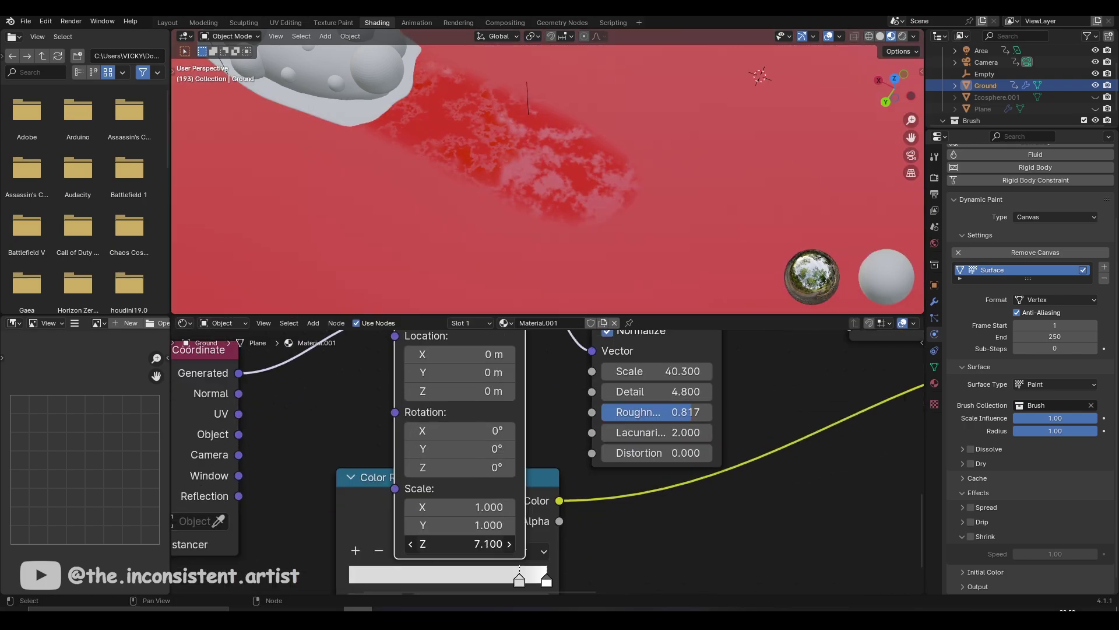
{"action": "scroll", "coordinate": [589, 461], "scroll_direction": "down", "scroll_amount": 1}
- Lower the noise scale and switch the Noise Texture to 4D
{"action": "left_click_drag", "start_coordinate": [589, 461], "coordinate": [574, 461], "text": "shift"}
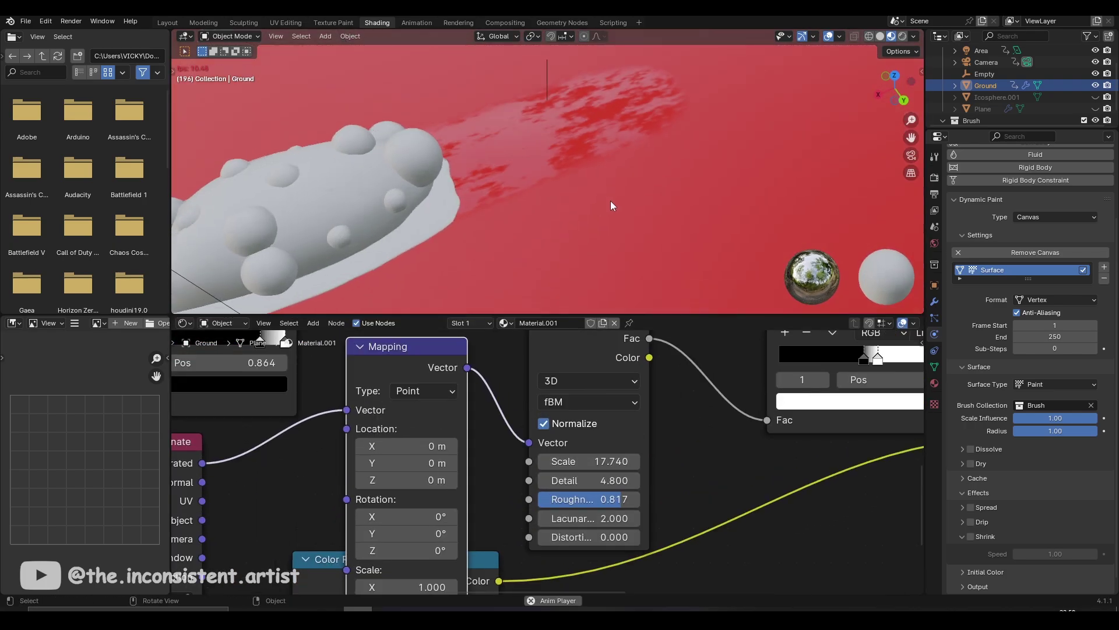
{"action": "left_click", "coordinate": [589, 380]}
{"action": "left_click", "coordinate": [588, 394]}
{"action": "middle_click_drag", "start_coordinate": [580, 466], "coordinate": [691, 353]}
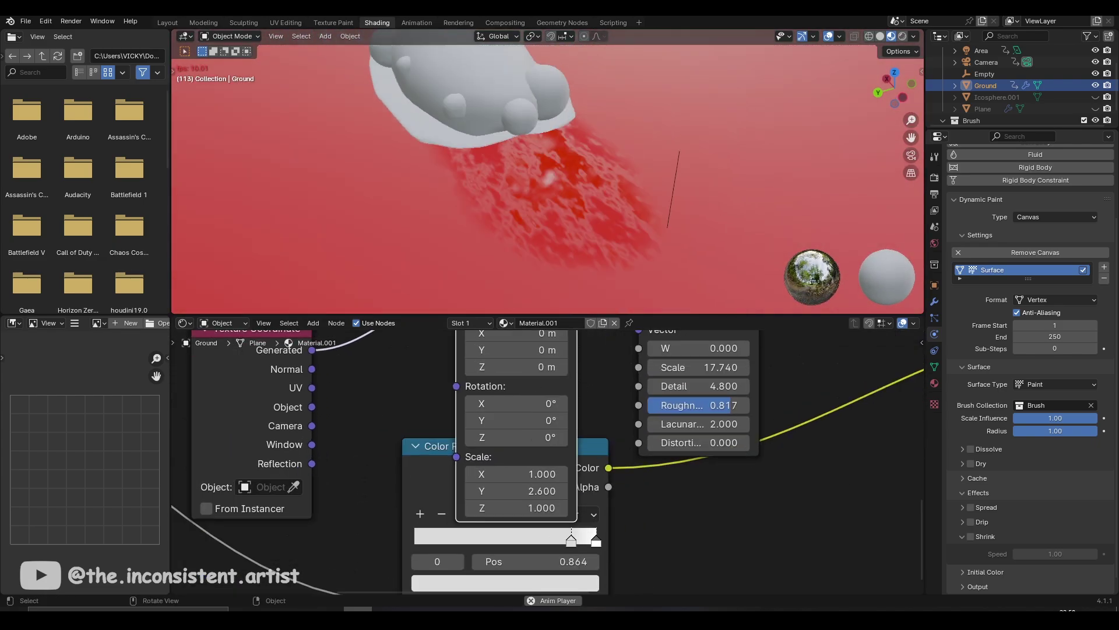
{"action": "scroll", "coordinate": [550, 583], "scroll_direction": "down", "scroll_amount": 4}
- Duplicate the Color Ramp and arrange the copy in the material tree
{"action": "key", "text": "shift+d"}
{"action": "left_click", "coordinate": [445, 348]}
{"action": "scroll", "coordinate": [446, 348], "scroll_direction": "down", "scroll_amount": 2}
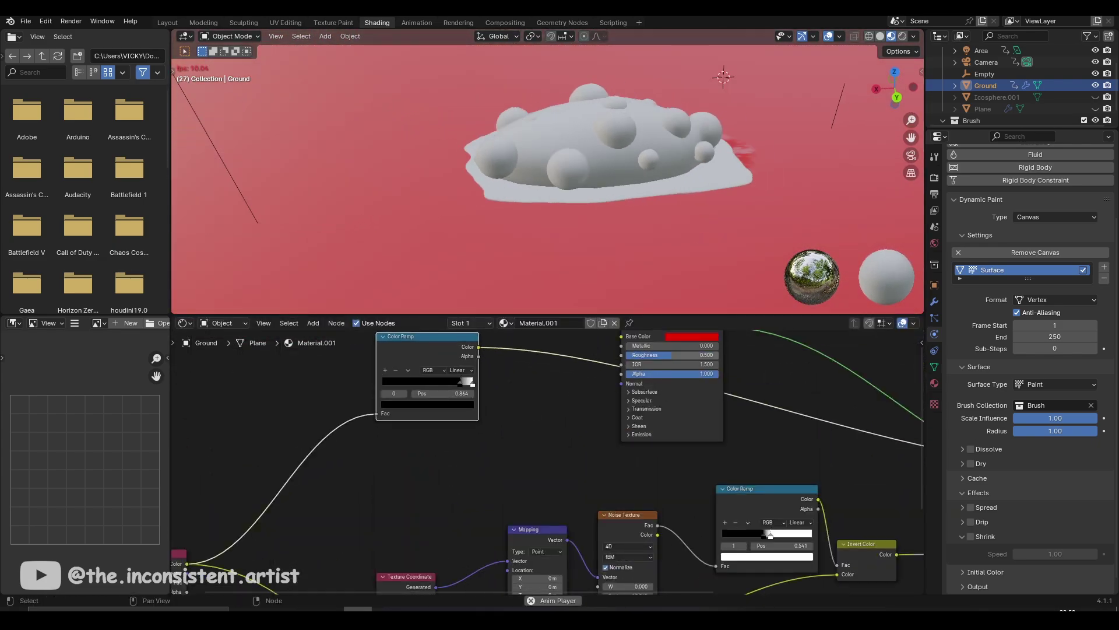
{"action": "middle_click_drag", "start_coordinate": [608, 436], "coordinate": [591, 390]}
{"action": "scroll", "coordinate": [591, 389], "scroll_direction": "down", "scroll_amount": 2}
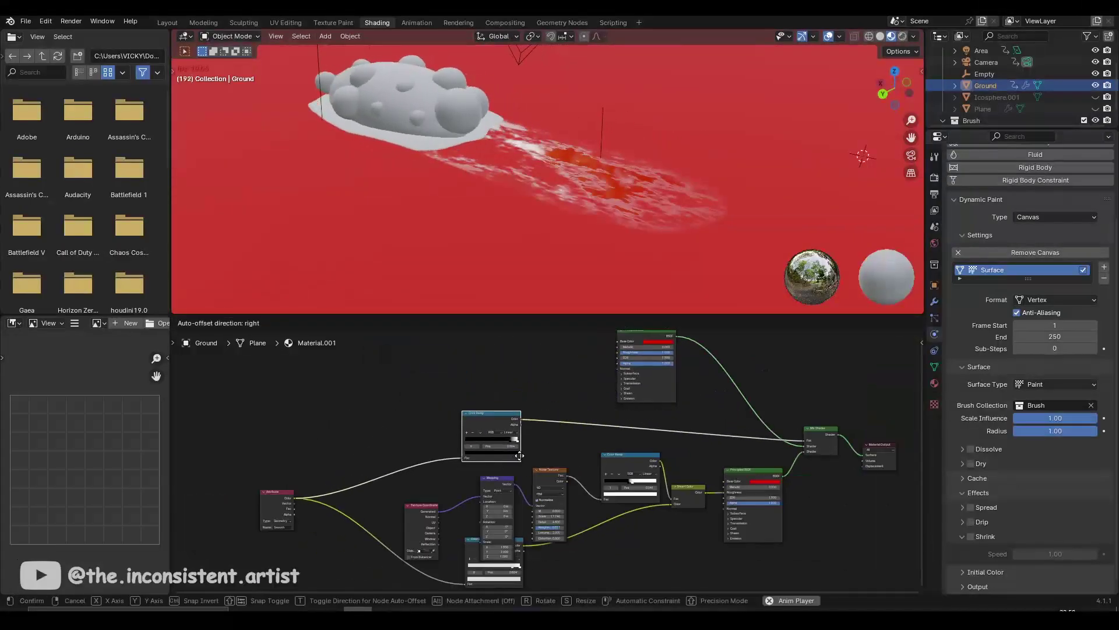
{"action": "scroll", "coordinate": [591, 390], "scroll_direction": "up", "scroll_amount": 2}
- Rearrange the material nodes and add a Bump node fed by the ramp into the shader's Normal
{"action": "middle_click_drag", "start_coordinate": [758, 408], "coordinate": [641, 356]}
{"action": "key", "text": "b"}
{"action": "key", "text": "Escape"}
{"action": "scroll", "coordinate": [600, 453], "scroll_direction": "up", "scroll_amount": 1}
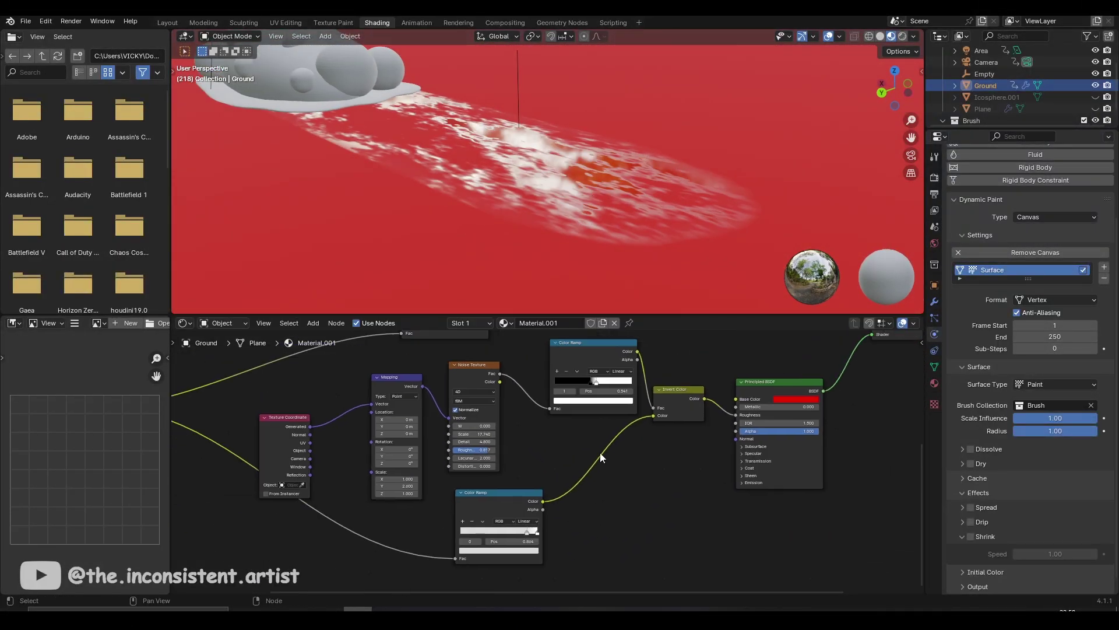
{"action": "left_click", "coordinate": [710, 483]}
- Insert a Math Subtract node on the Bump Height link and feed Invert Color into it
{"action": "scroll", "coordinate": [694, 460], "scroll_direction": "up", "scroll_amount": 1}
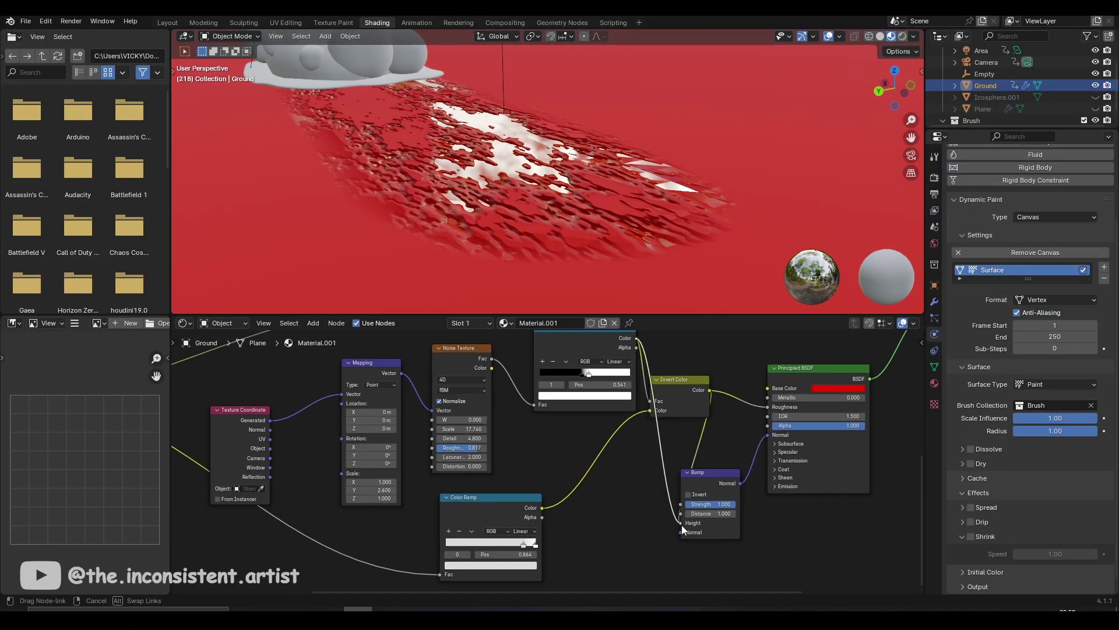
{"action": "mouse_move", "coordinate": [607, 203]}
{"action": "middle_mouse_down"}
{"action": "mouse_move", "coordinate": [626, 215]}
{"action": "mouse_move", "coordinate": [688, 193]}
{"action": "mouse_move", "coordinate": [556, 268]}
{"action": "mouse_move", "coordinate": [528, 237]}
{"action": "middle_mouse_up"}
{"action": "key", "text": "shift+a"}
{"action": "key", "text": "Return"}
{"action": "left_click", "coordinate": [700, 454]}
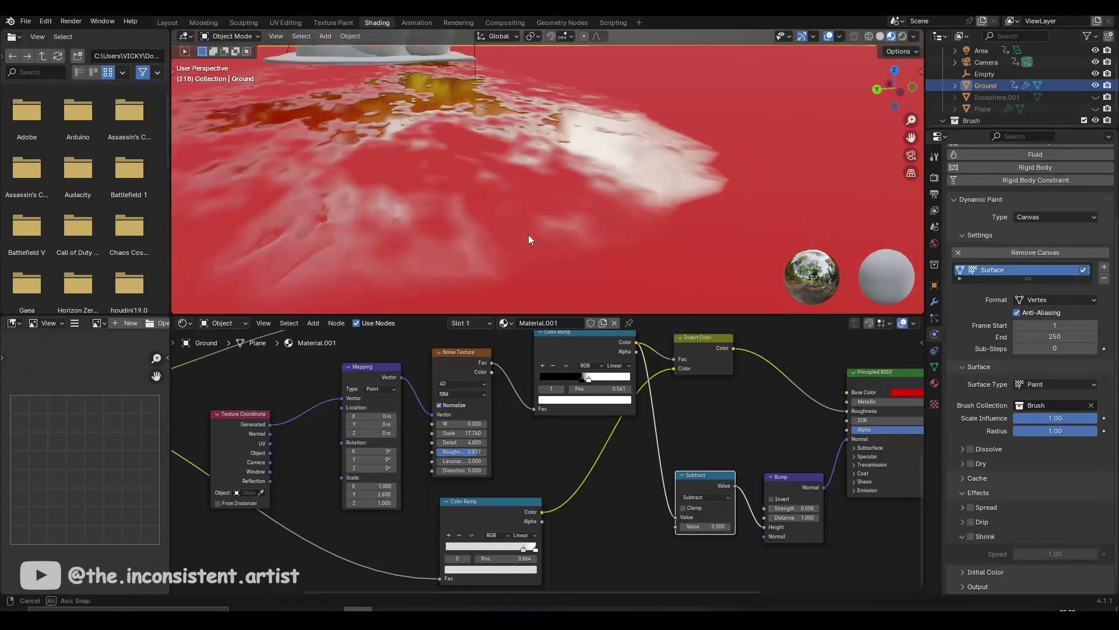
{"action": "left_click_drag", "start_coordinate": [735, 348], "coordinate": [693, 513]}
- Link the lower Color Ramp into Subtract and move the node closer to the ramps
{"action": "scroll", "coordinate": [757, 501], "scroll_direction": "up", "scroll_amount": 3}
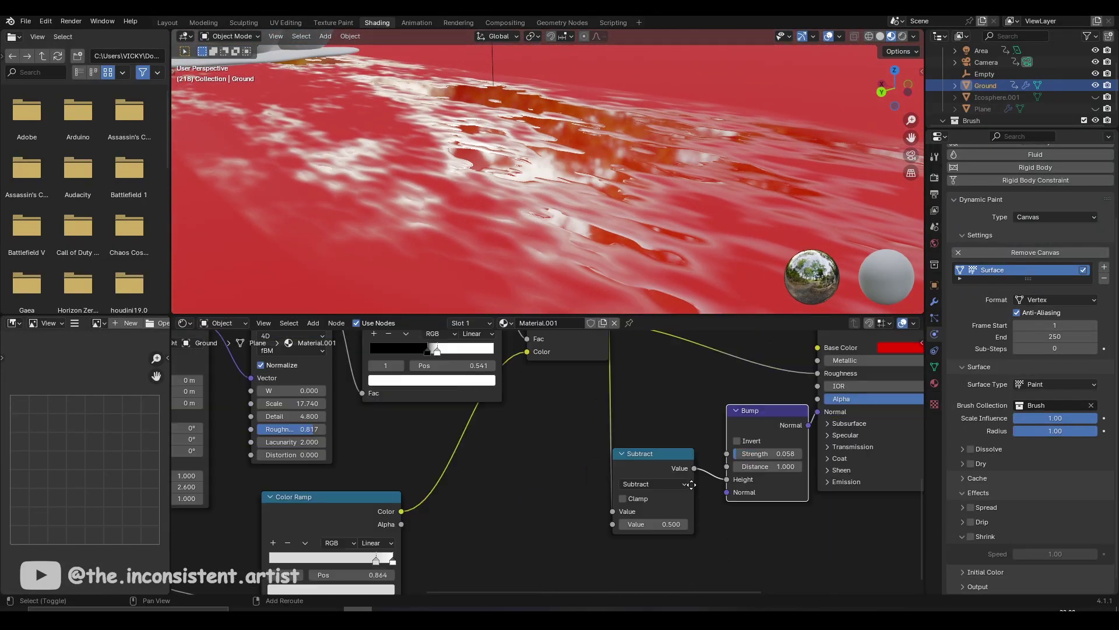
{"action": "left_click", "coordinate": [748, 454]}
{"action": "left_click", "coordinate": [748, 454]}
{"action": "scroll", "coordinate": [624, 453], "scroll_direction": "down", "scroll_amount": 3}
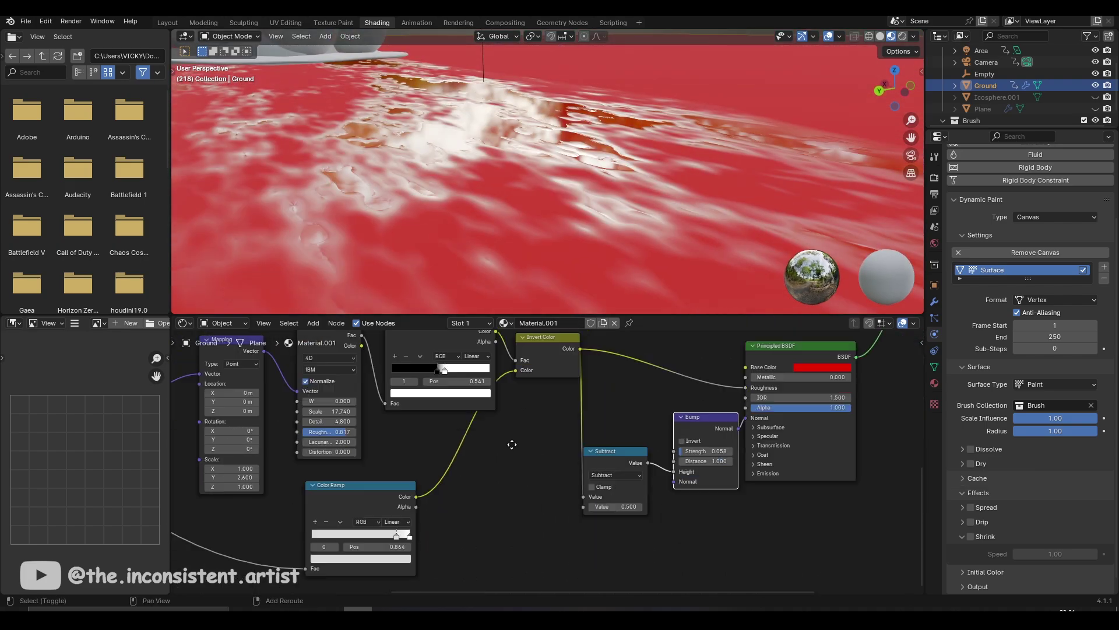
{"action": "middle_click_drag", "start_coordinate": [516, 344], "coordinate": [596, 326]}
{"action": "left_click_drag", "start_coordinate": [519, 477], "coordinate": [674, 476]}
- Pull a new link from the node tree and add a node through link search
{"action": "left_click_drag", "start_coordinate": [704, 431], "coordinate": [654, 434]}
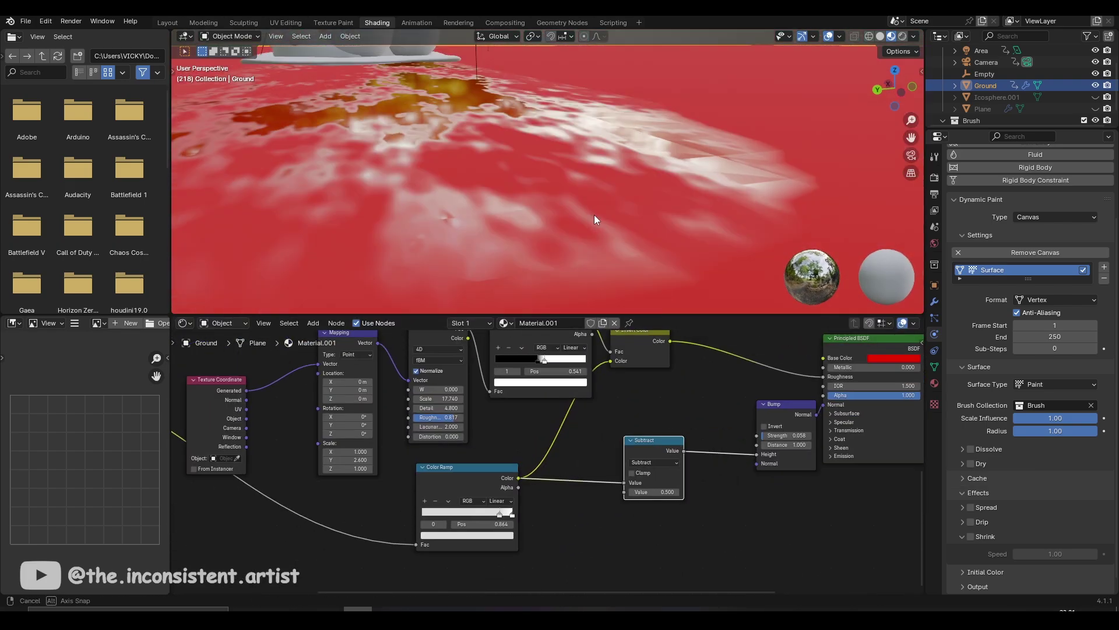
{"action": "scroll", "coordinate": [757, 443], "scroll_direction": "up", "scroll_amount": 2}
{"action": "scroll", "coordinate": [757, 442], "scroll_direction": "down", "scroll_amount": 1}
{"action": "left_click_drag", "start_coordinate": [652, 494], "coordinate": [538, 548]}
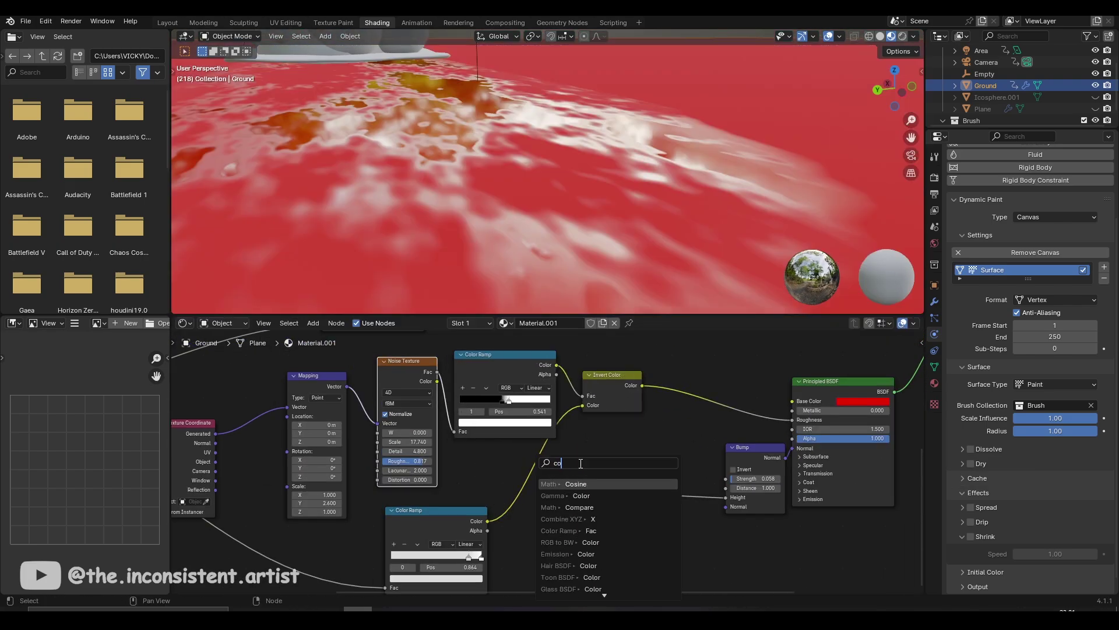
{"action": "left_click", "coordinate": [617, 470]}
- Move the lower ramp's white stop to 0.550, then 0.677, while the animation plays
{"action": "scroll", "coordinate": [498, 523], "scroll_direction": "up", "scroll_amount": 3}
{"action": "left_click_drag", "start_coordinate": [636, 523], "coordinate": [587, 523]}
{"action": "key", "text": "space"}
{"action": "middle_click_drag", "start_coordinate": [612, 262], "coordinate": [607, 233]}
{"action": "left_click_drag", "start_coordinate": [586, 522], "coordinate": [575, 524]}
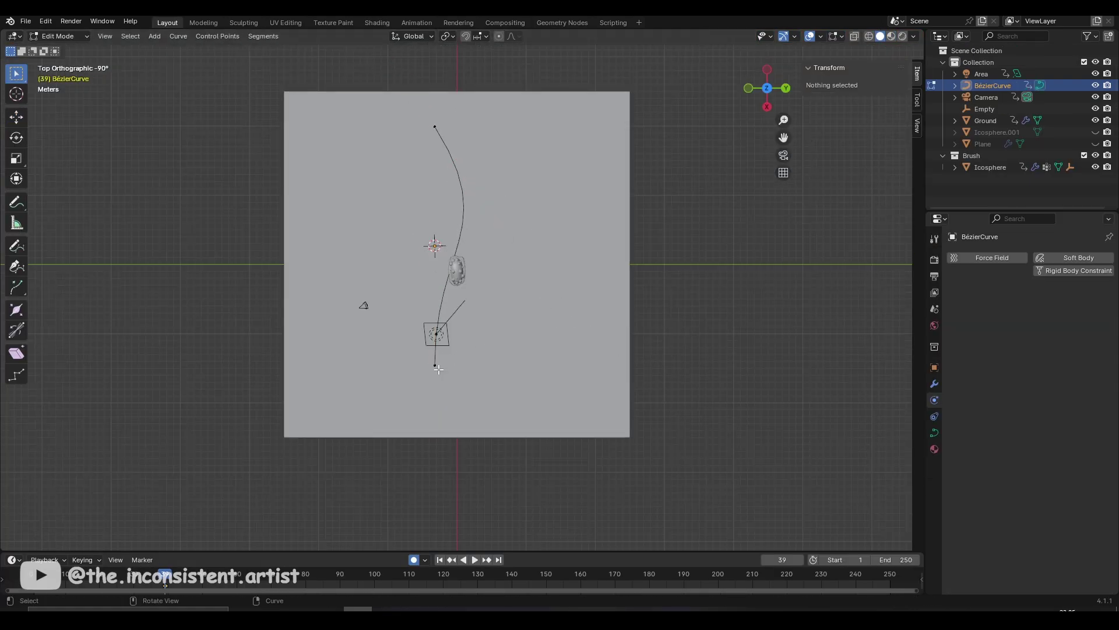
- Bend the Bézier path's end point, then add a Curve modifier to the blob and move it up the stack
{"action": "left_click_drag", "start_coordinate": [438, 369], "coordinate": [406, 314]}
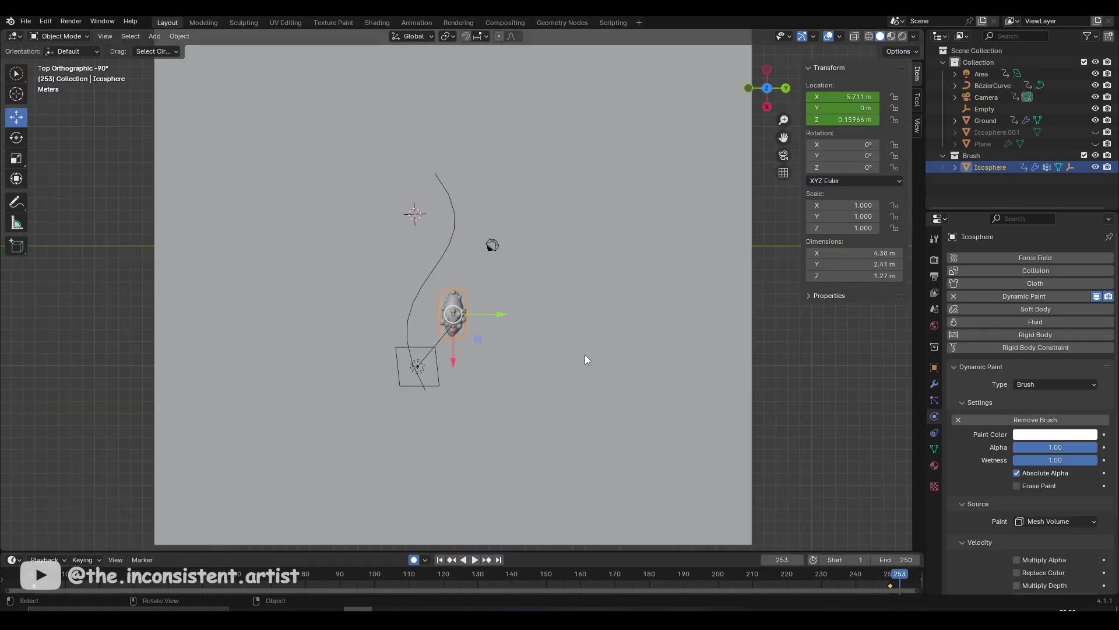
{"action": "left_click", "coordinate": [1035, 257]}
{"action": "type", "text": "curve"}
{"action": "key", "text": "Return"}
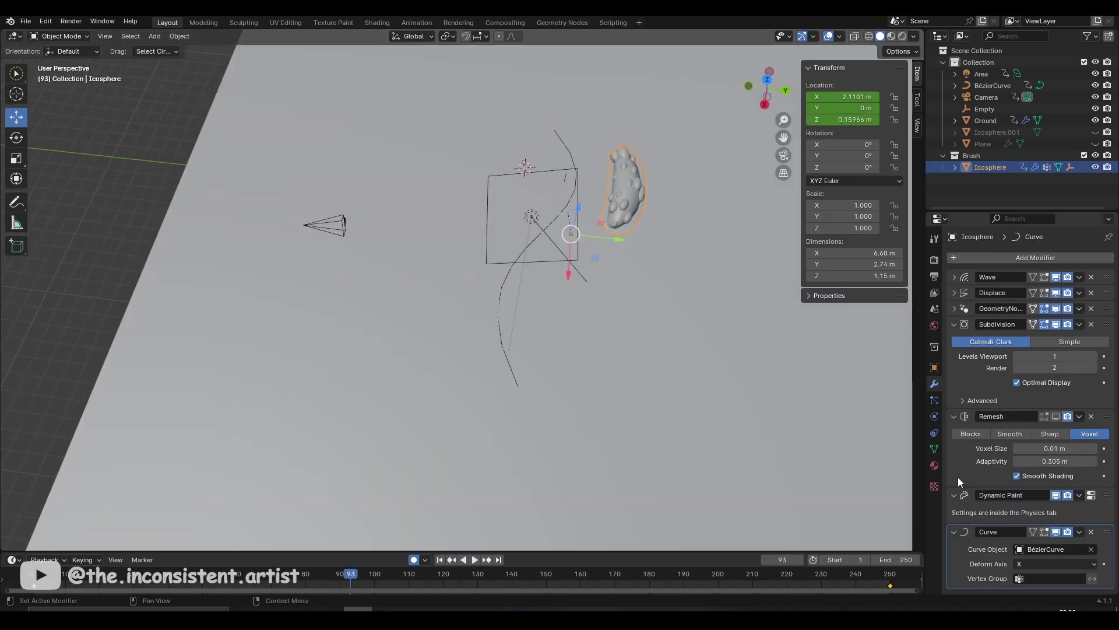
{"action": "left_click_drag", "start_coordinate": [957, 477], "coordinate": [1058, 284]}
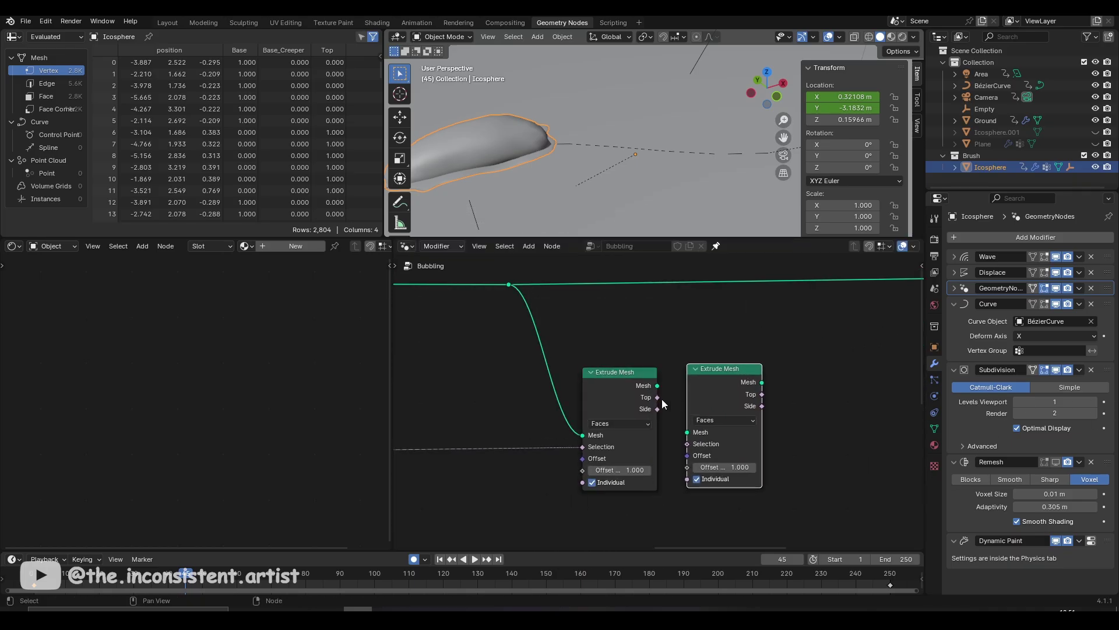
- Set the two Extrude Mesh offsets to 0.000 and 0.150
{"action": "scroll", "coordinate": [645, 260], "scroll_direction": "down", "scroll_amount": 5}
{"action": "scroll", "coordinate": [678, 498], "scroll_direction": "up", "scroll_amount": 6}
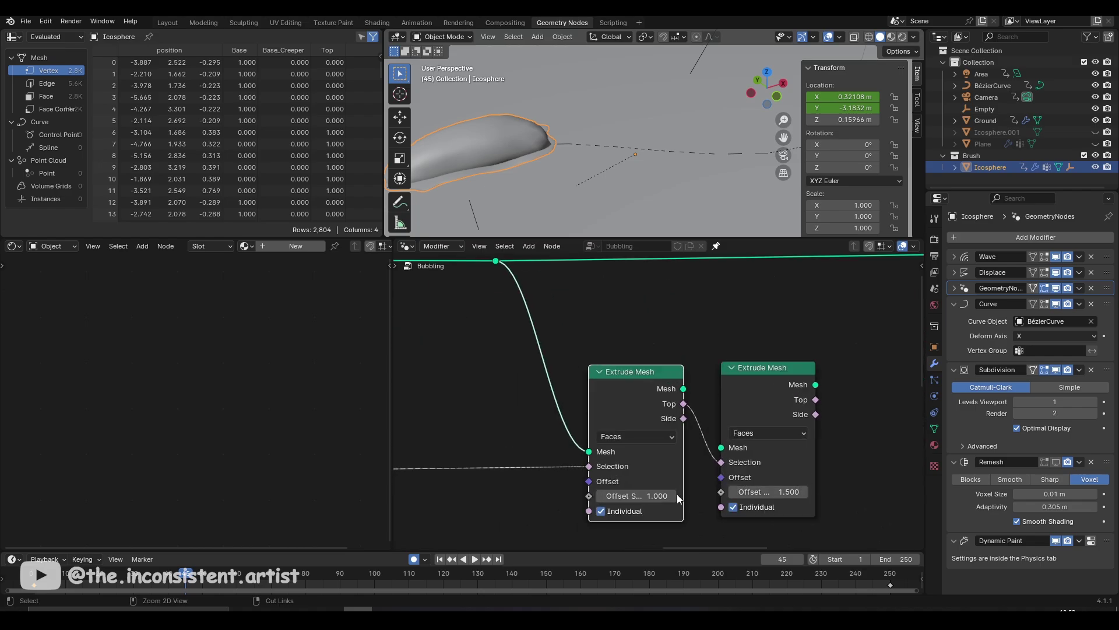
{"action": "scroll", "coordinate": [764, 336], "scroll_direction": "down", "scroll_amount": 5}
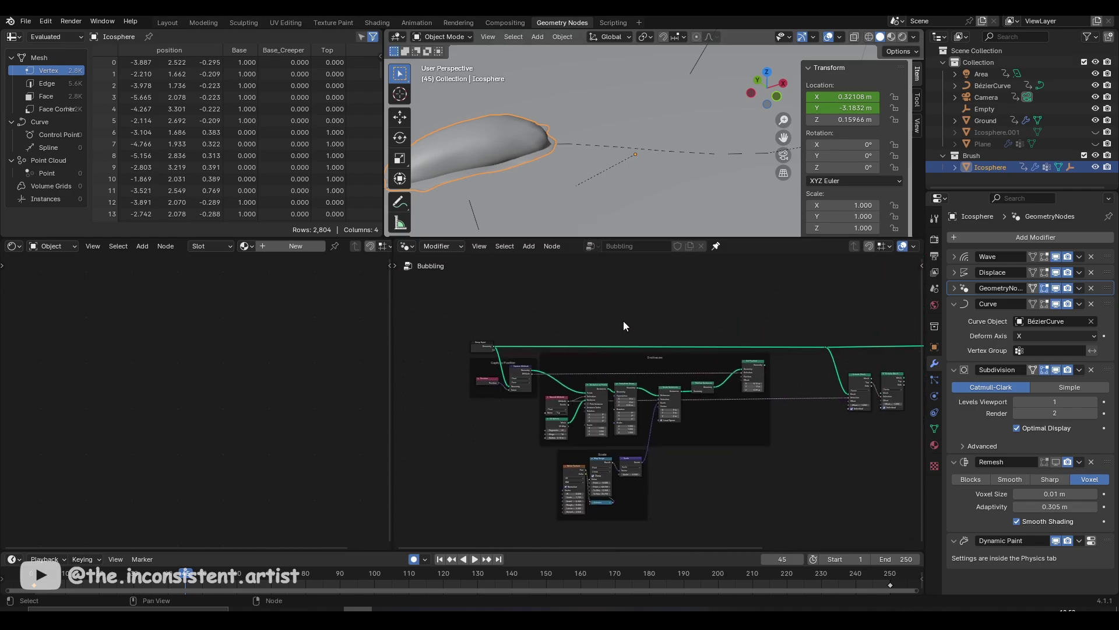
{"action": "scroll", "coordinate": [800, 437], "scroll_direction": "up", "scroll_amount": 6}
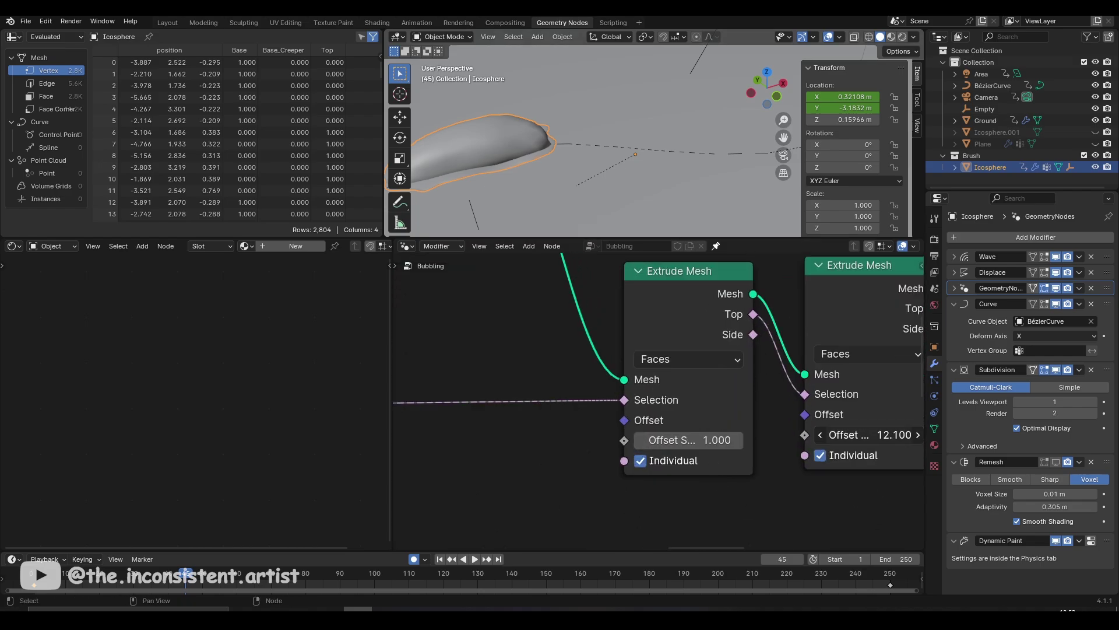
{"action": "key", "text": "Escape"}
{"action": "scroll", "coordinate": [623, 315], "scroll_direction": "down", "scroll_amount": 6}
{"action": "scroll", "coordinate": [624, 315], "scroll_direction": "up", "scroll_amount": 4}
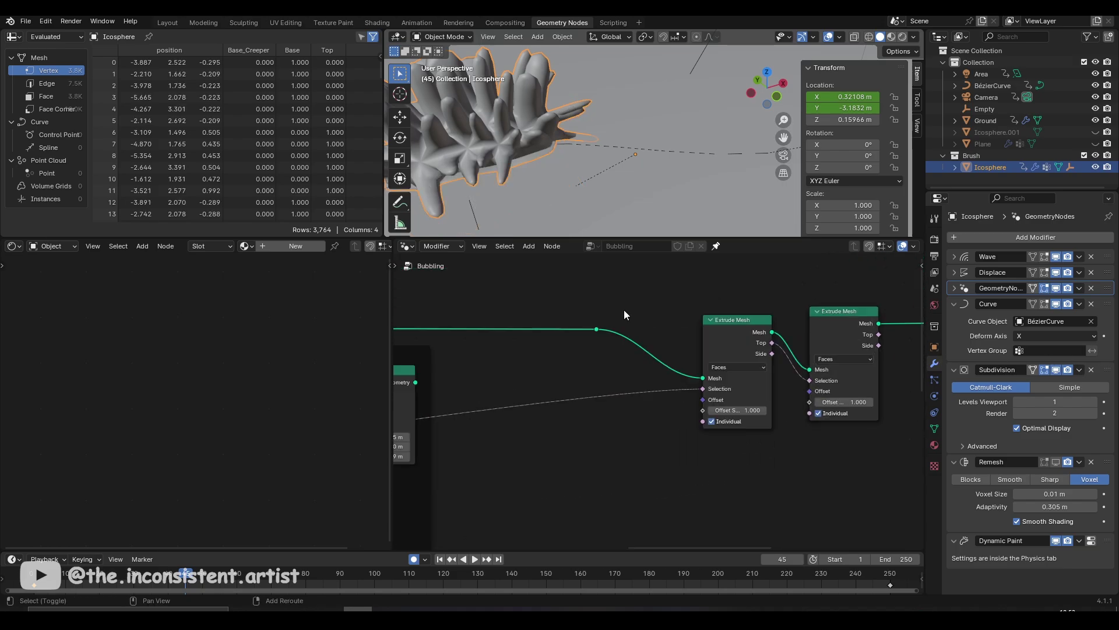
{"action": "left_click_drag", "start_coordinate": [737, 410], "coordinate": [781, 421]}
- Try a Subdivide Mesh node after the extrusion, then remove it again
{"action": "scroll", "coordinate": [846, 379], "scroll_direction": "up", "scroll_amount": 3}
{"action": "middle_click_drag", "start_coordinate": [603, 148], "coordinate": [623, 192]}
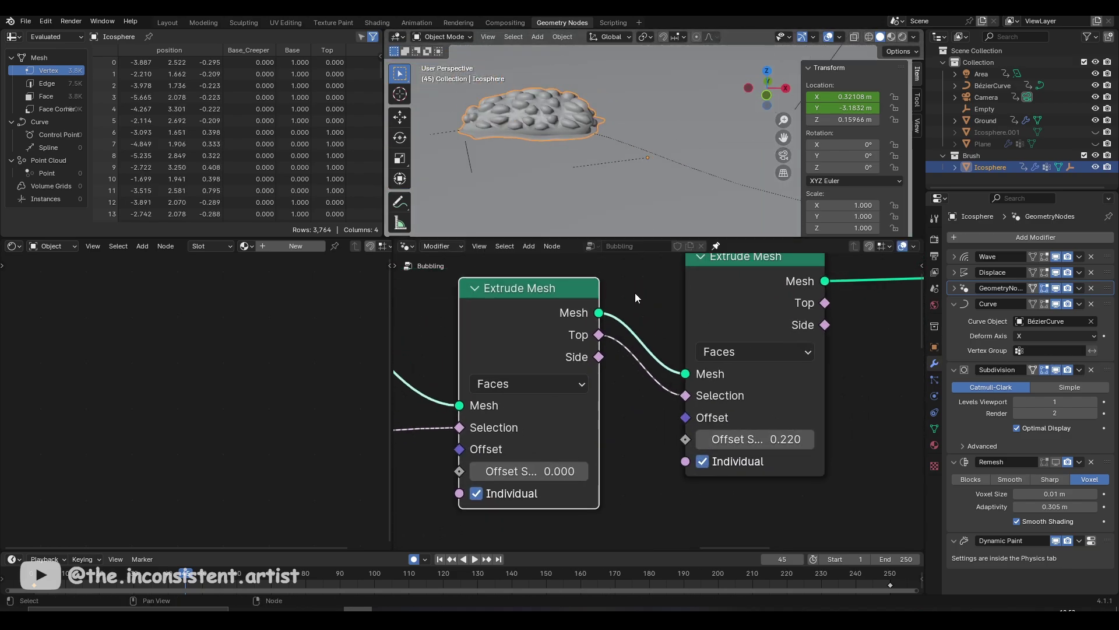
{"action": "scroll", "coordinate": [635, 293], "scroll_direction": "down", "scroll_amount": 2}
{"action": "key", "text": "Return"}
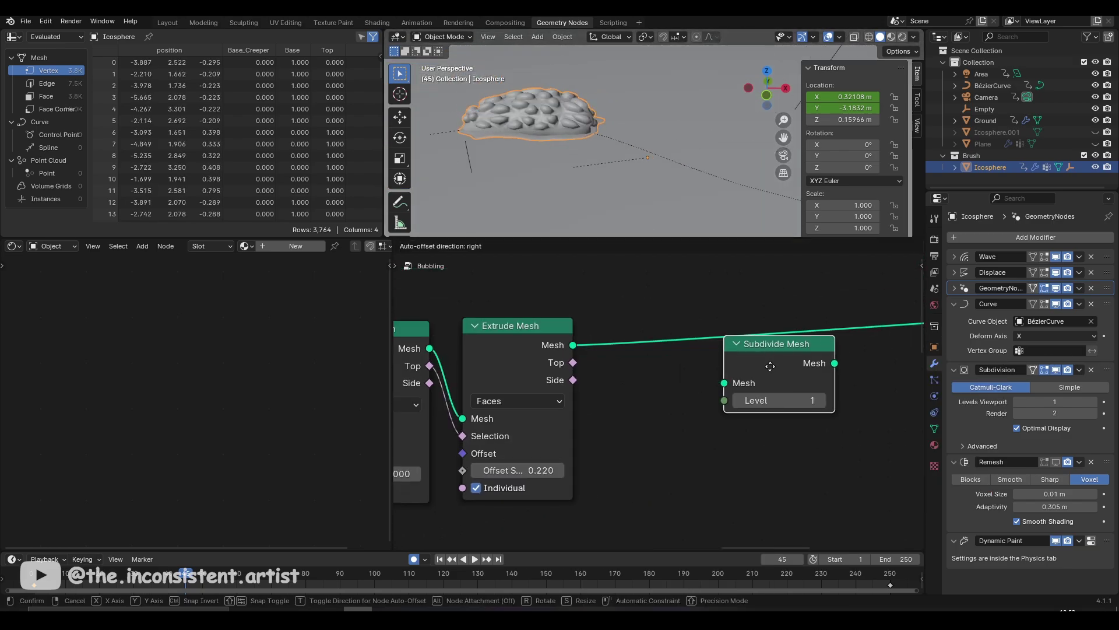
{"action": "key", "text": "Escape"}
- Insert a Scale Elements node in Single Axis mode at 0.870, placed after the extrusion
{"action": "key", "text": "Return"}
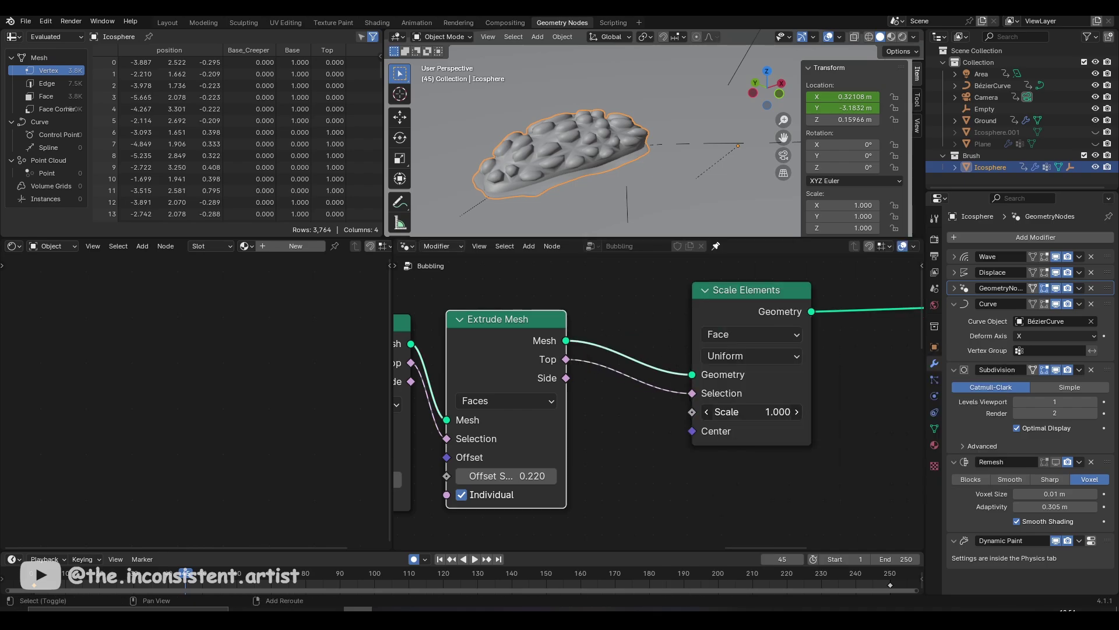
{"action": "left_click", "coordinate": [754, 355]}
{"action": "left_click", "coordinate": [752, 371]}
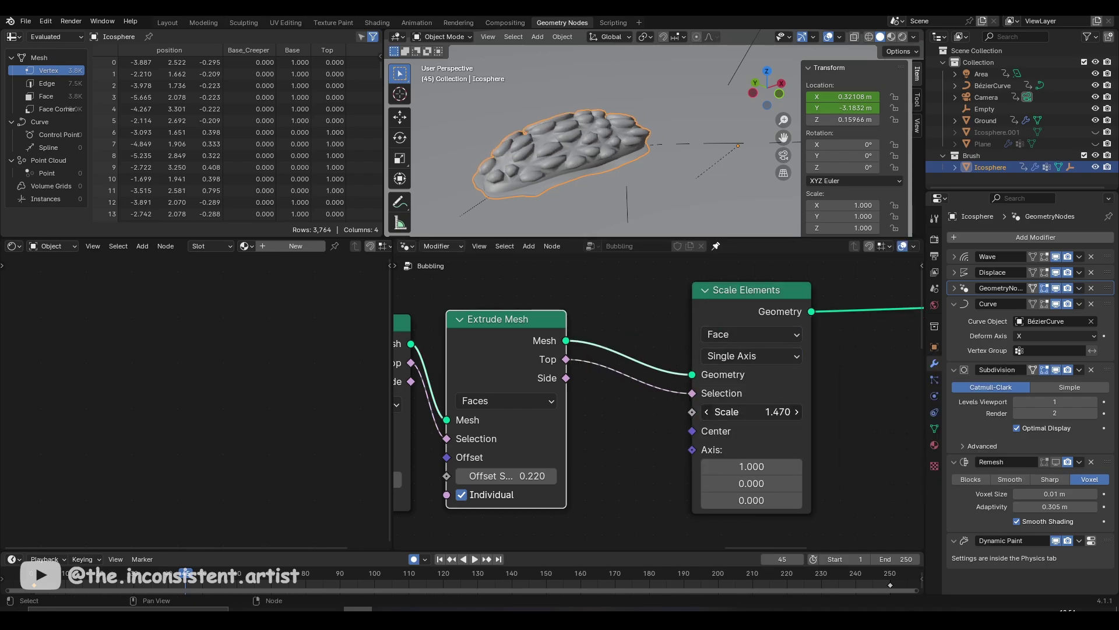
{"action": "scroll", "coordinate": [766, 412], "scroll_direction": "down", "scroll_amount": 2}
{"action": "key", "text": "shift+a"}
{"action": "key", "text": "Escape"}
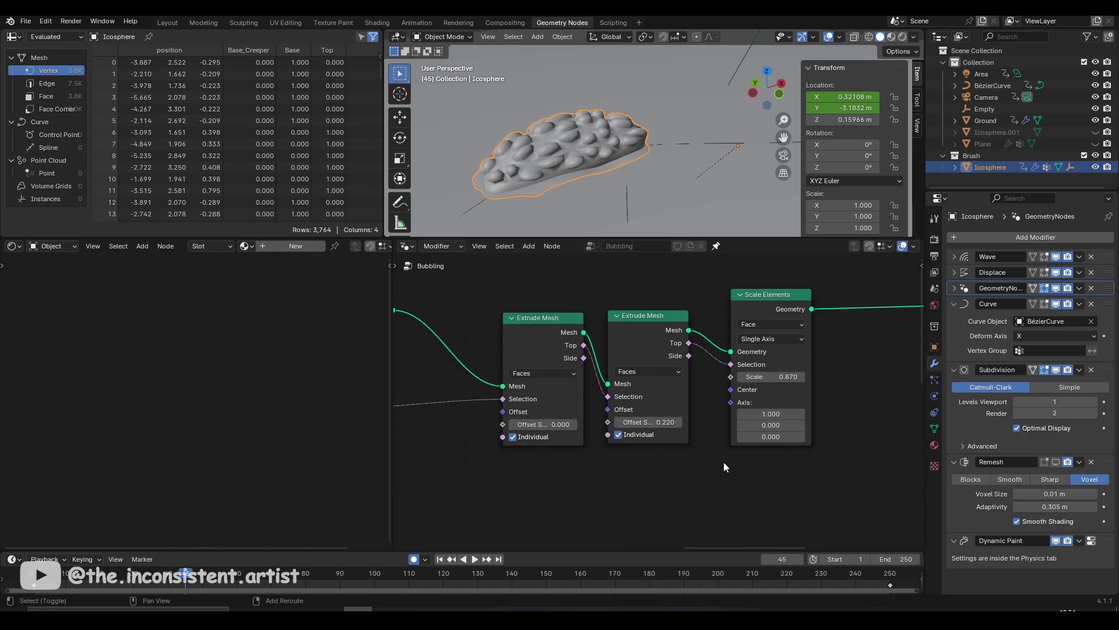
{"action": "left_click_drag", "start_coordinate": [705, 294], "coordinate": [701, 295]}
{"action": "scroll", "coordinate": [701, 294], "scroll_direction": "up", "scroll_amount": 5}
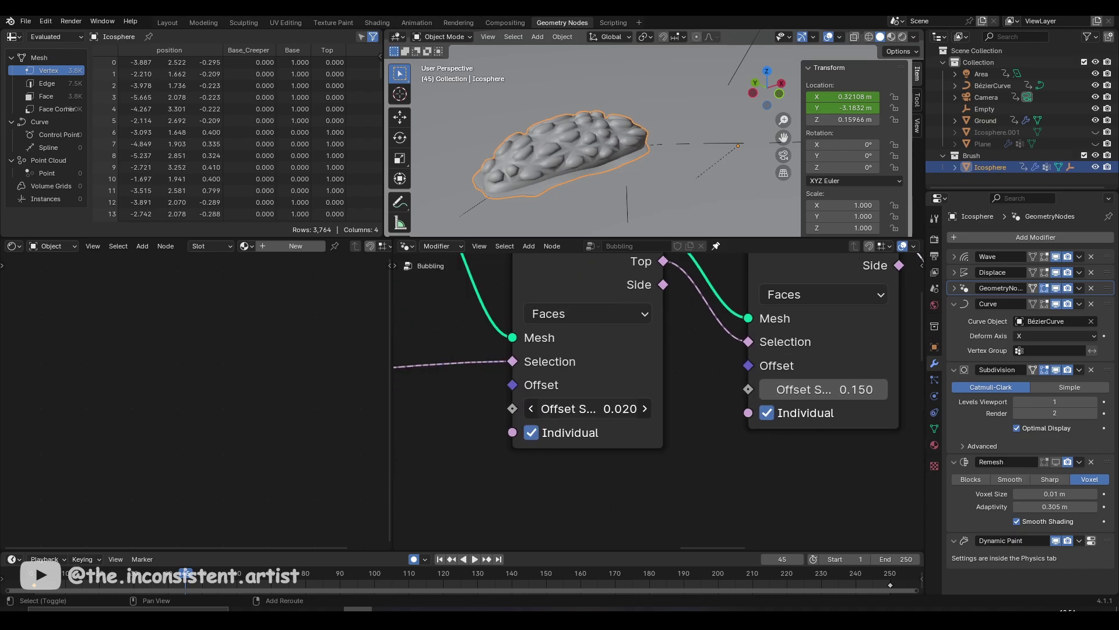
{"action": "scroll", "coordinate": [590, 424], "scroll_direction": "down", "scroll_amount": 5}
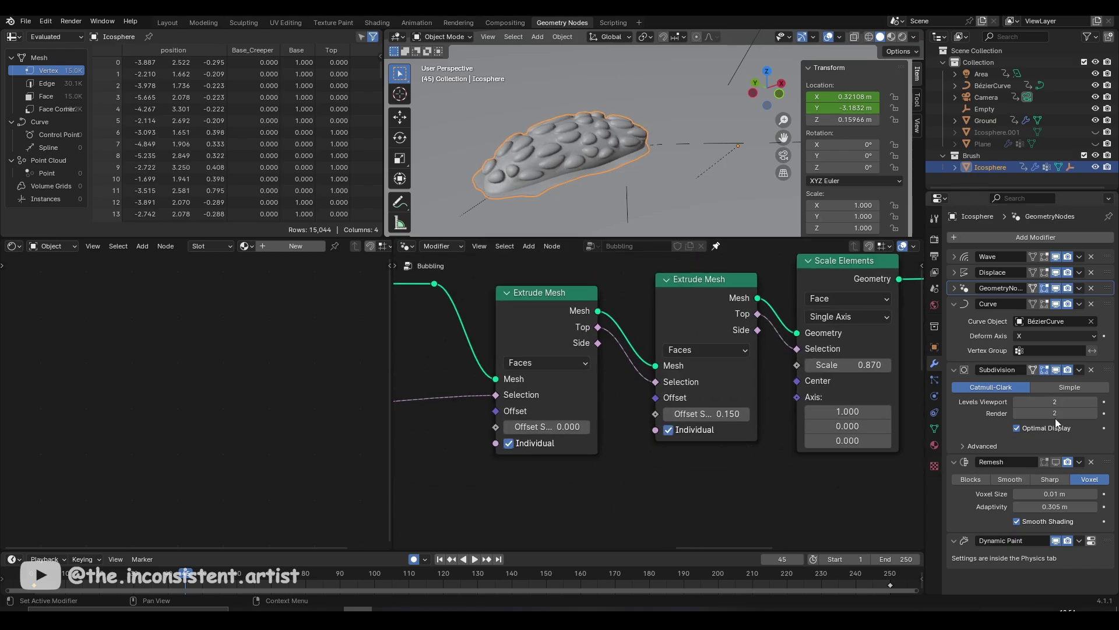
{"action": "key", "text": "shift+a"}
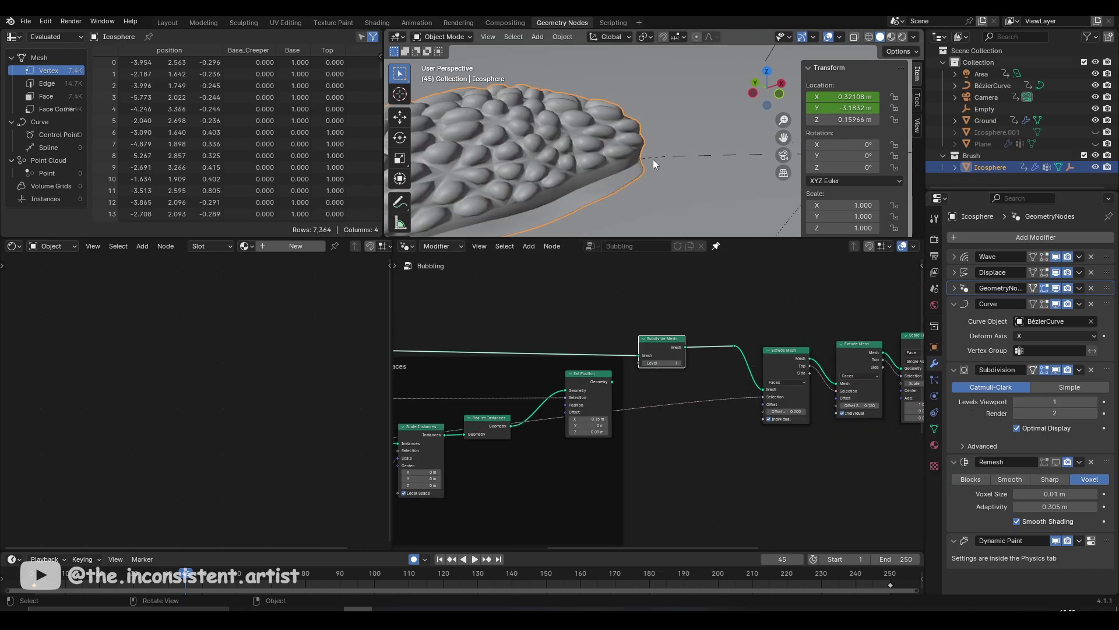
- Add a Subdivide Mesh node, trying level 2 before settling on level 1
{"action": "scroll", "coordinate": [725, 337], "scroll_direction": "up", "scroll_amount": 5}
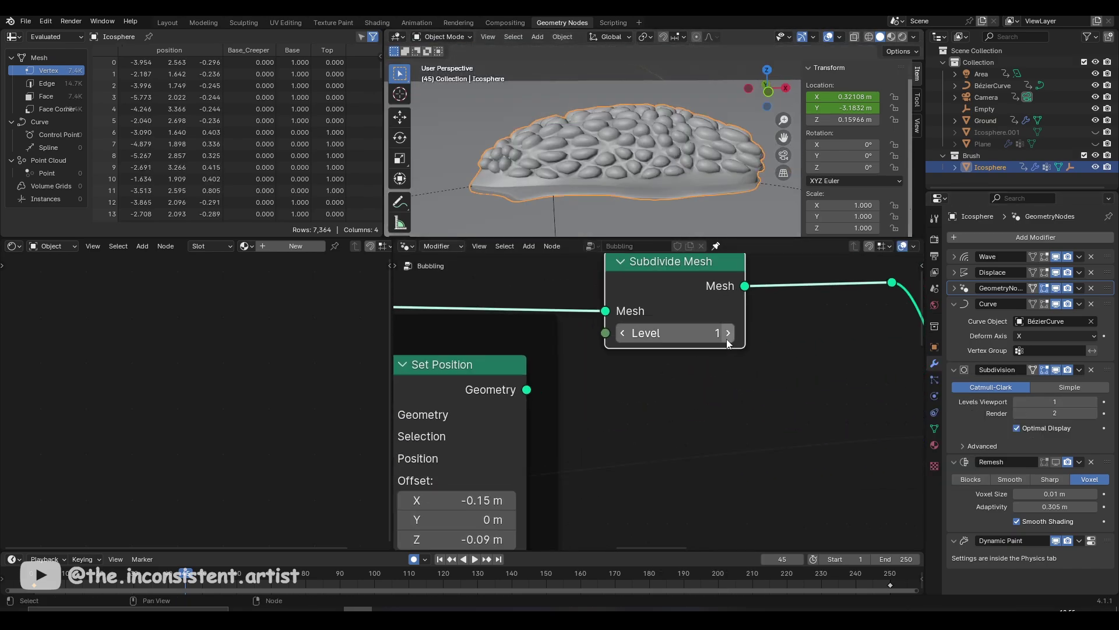
{"action": "left_click", "coordinate": [725, 336]}
{"action": "middle_click_drag", "start_coordinate": [688, 175], "coordinate": [717, 242]}
{"action": "key", "text": "ctrl+z"}
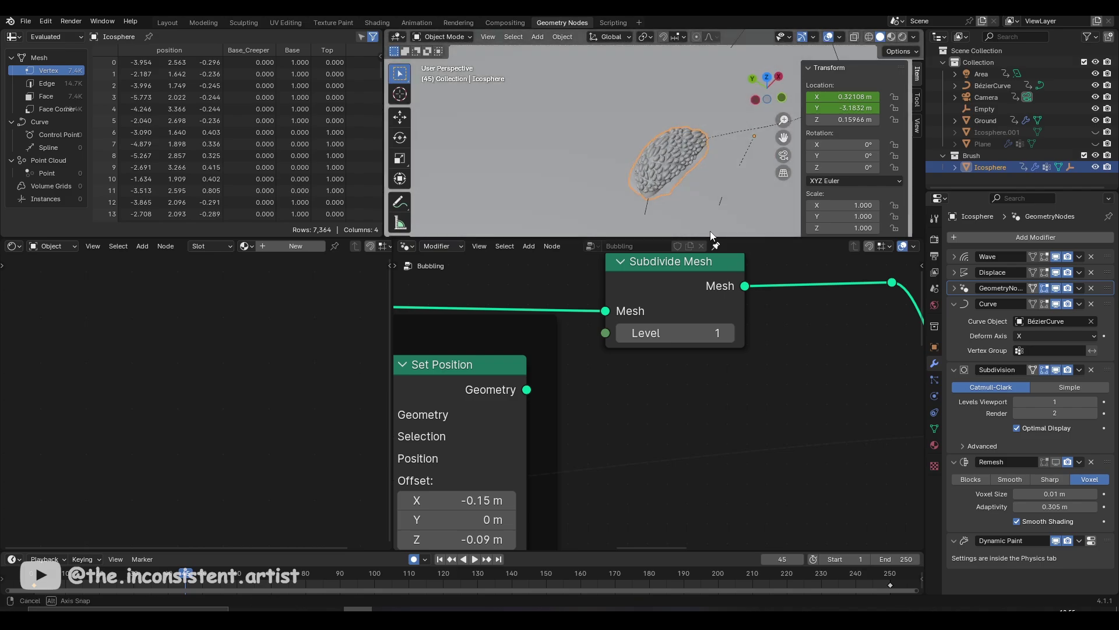
- Add a Noise Texture and a Math Subtract node, linking the noise Fac into Subtract
{"action": "scroll", "coordinate": [704, 502], "scroll_direction": "down", "scroll_amount": 4}
{"action": "middle_click_drag", "start_coordinate": [704, 502], "coordinate": [664, 452]}
{"action": "key", "text": "shift+a"}
{"action": "type", "text": "fac"}
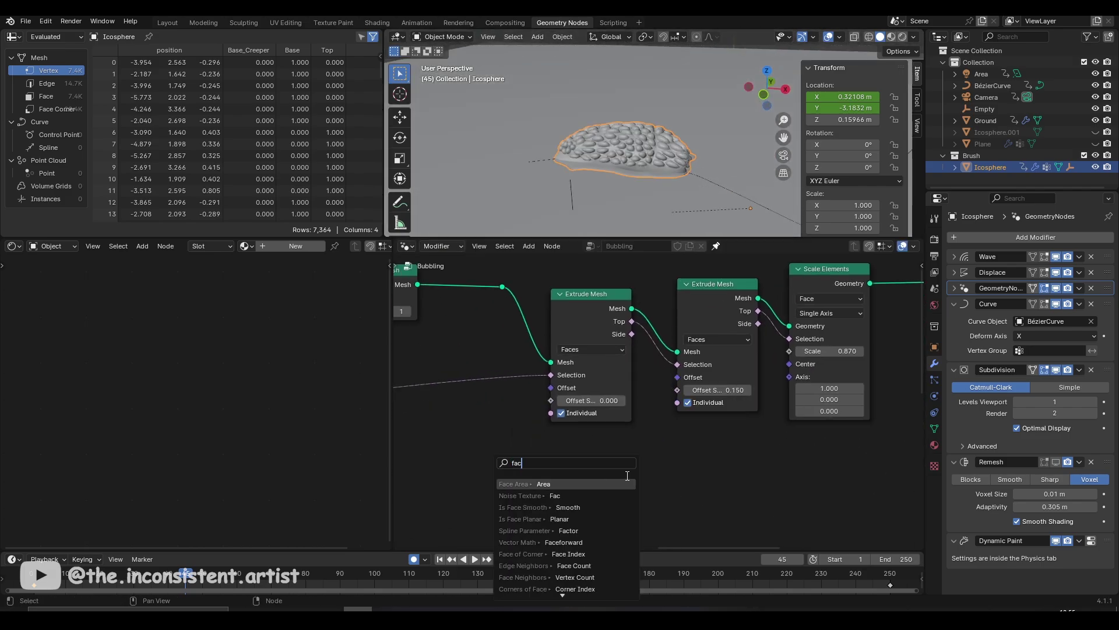
{"action": "key", "text": "Return"}
{"action": "key", "text": "shift+a"}
{"action": "left_click", "coordinate": [674, 442]}
{"action": "left_click", "coordinate": [732, 422]}
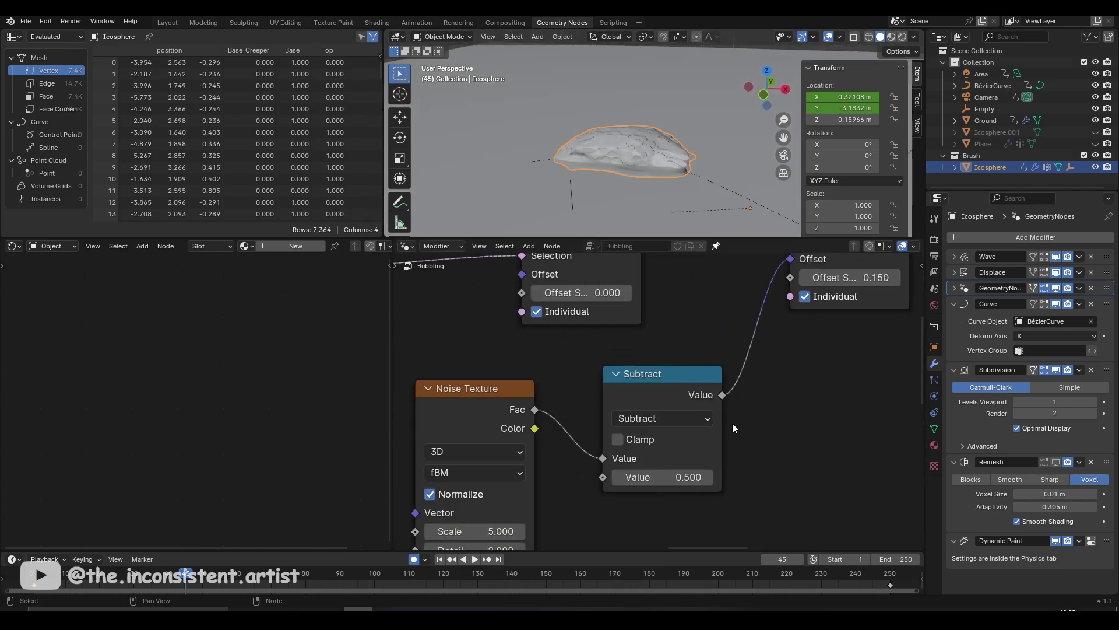
- Add a Vector Math Add node after Subtract on the extrusion offset link
{"action": "scroll", "coordinate": [555, 489], "scroll_direction": "up", "scroll_amount": 3}
{"action": "scroll", "coordinate": [556, 489], "scroll_direction": "down", "scroll_amount": 3, "text": "shift"}
{"action": "scroll", "coordinate": [561, 451], "scroll_direction": "down", "scroll_amount": 1}
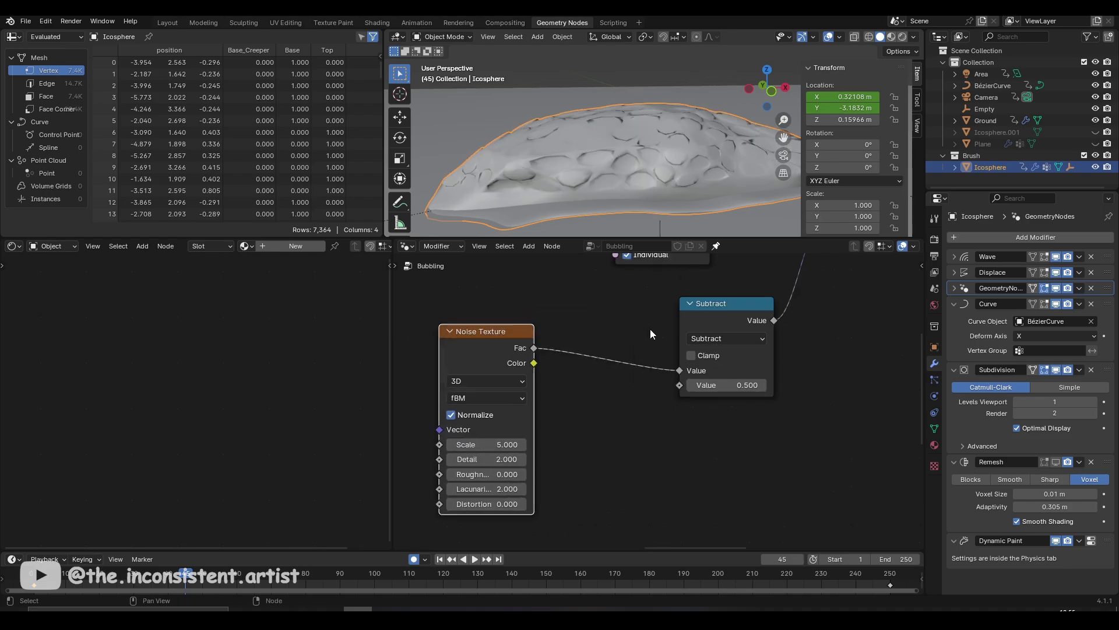
{"action": "key", "text": "shift+a"}
{"action": "type", "text": "scale"}
{"action": "key", "text": "Down"}
{"action": "key", "text": "Down"}
{"action": "key", "text": "Return"}
{"action": "left_click", "coordinate": [786, 351]}
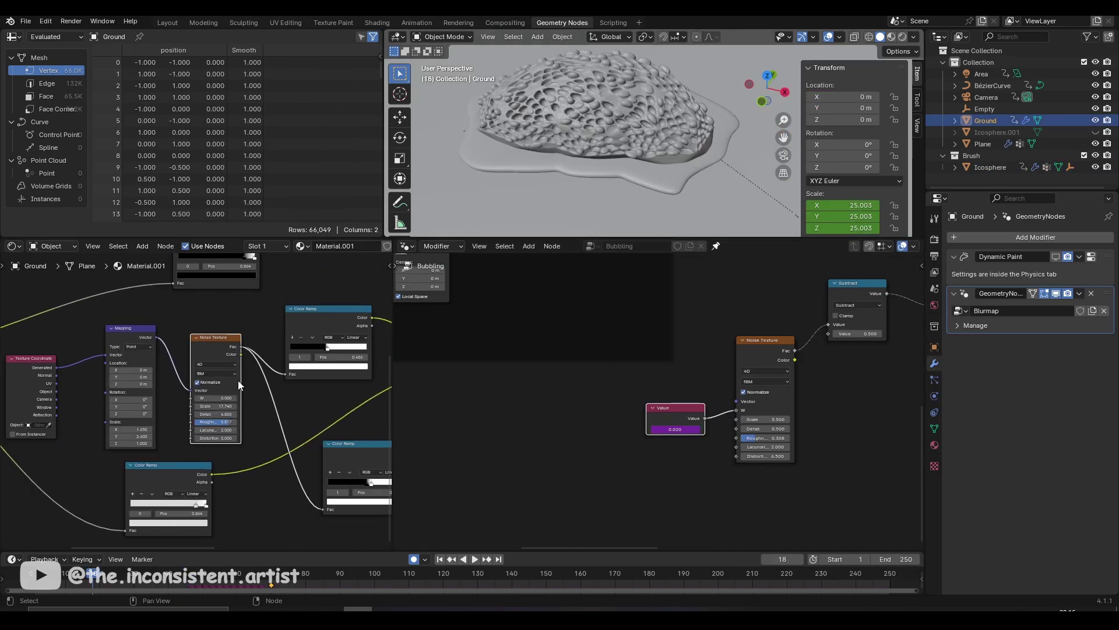
- Lower the Bubbling Noise Texture Scale to 1.130 and play the animation to preview
{"action": "middle_click_drag", "start_coordinate": [238, 380], "coordinate": [258, 400]}
{"action": "scroll", "coordinate": [673, 459], "scroll_direction": "down", "scroll_amount": 3}
{"action": "scroll", "coordinate": [754, 418], "scroll_direction": "up", "scroll_amount": 4}
{"action": "scroll", "coordinate": [775, 387], "scroll_direction": "down", "scroll_amount": 4}
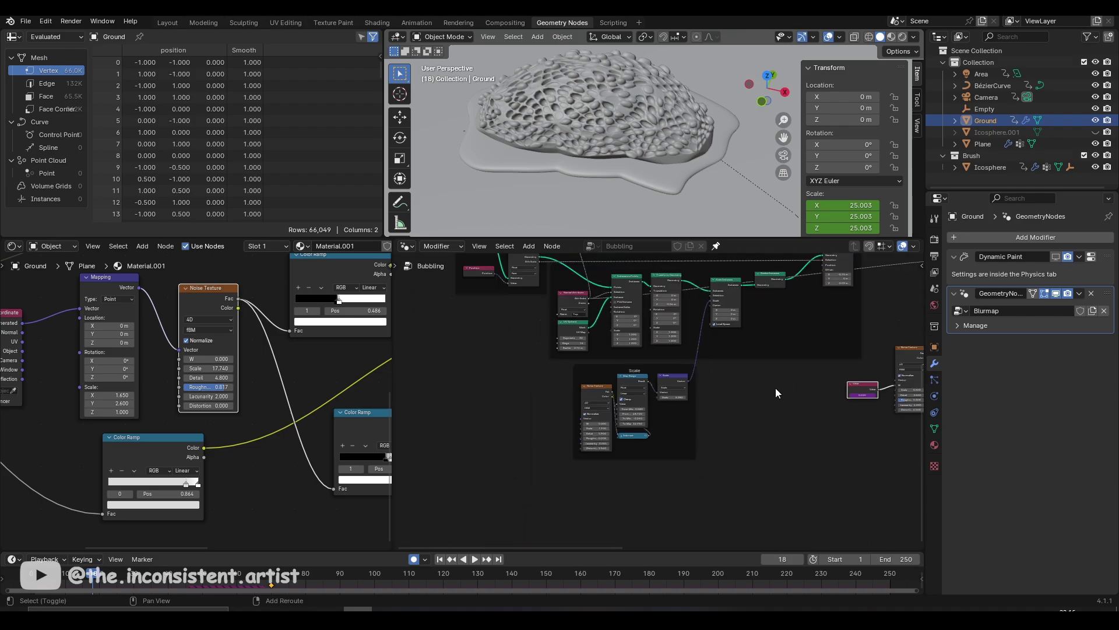
{"action": "middle_click_drag", "start_coordinate": [775, 387], "coordinate": [486, 426]}
{"action": "scroll", "coordinate": [702, 472], "scroll_direction": "up", "scroll_amount": 6}
{"action": "left_click_drag", "start_coordinate": [729, 336], "coordinate": [709, 336]}
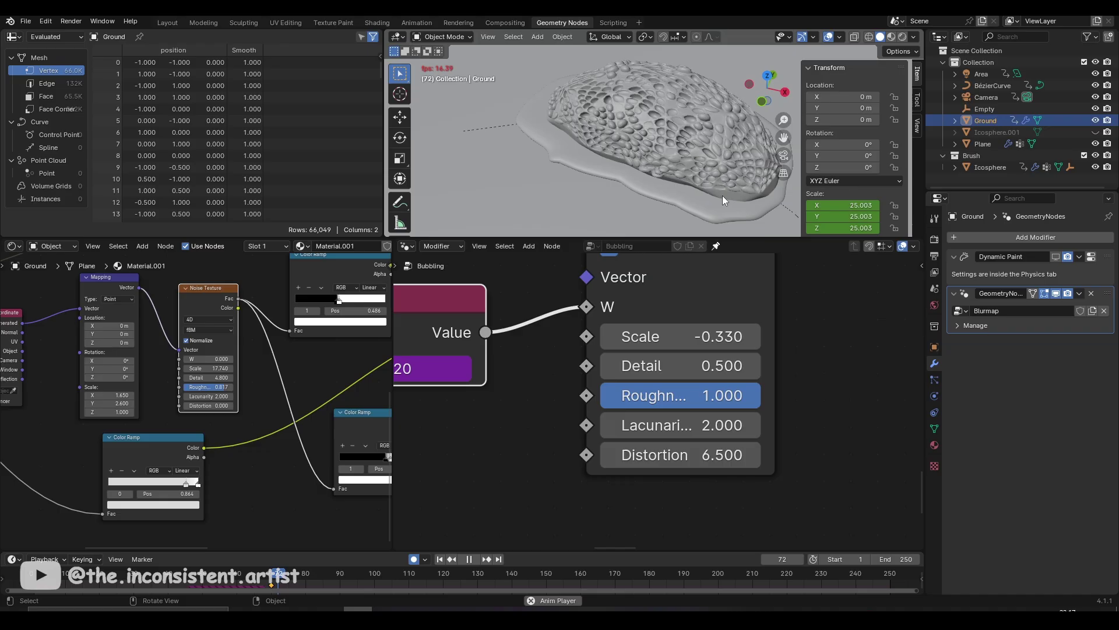
{"action": "left_click_drag", "start_coordinate": [680, 336], "coordinate": [729, 337]}
{"action": "key", "text": "space"}
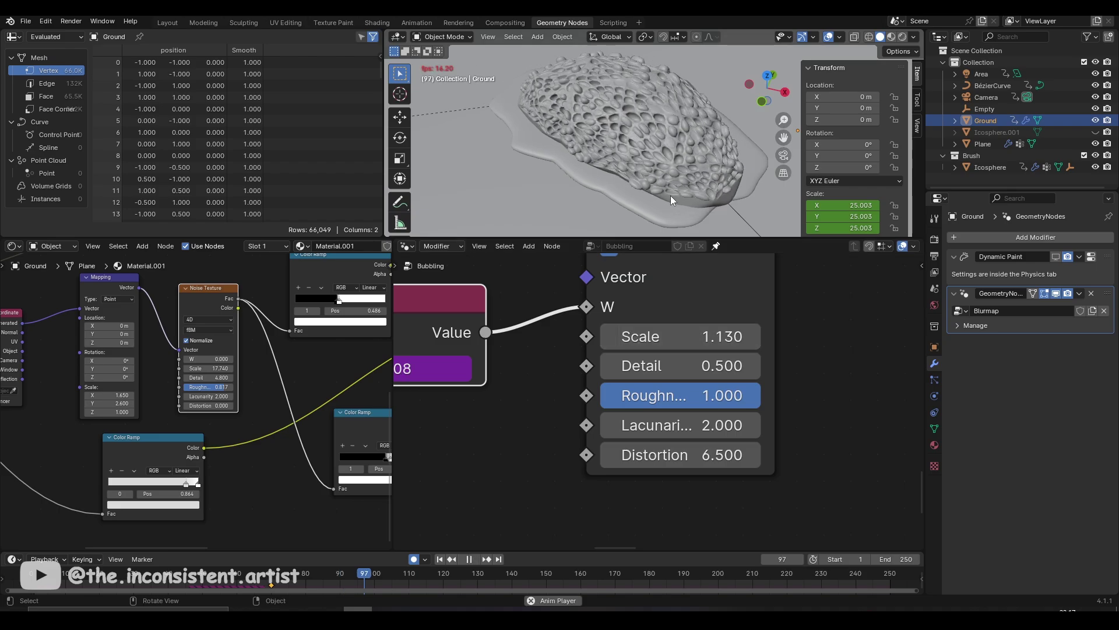
- Inspect the Value node's frame/900 driver expression
{"action": "mouse_move", "coordinate": [671, 197]}
{"action": "middle_mouse_down"}
{"action": "mouse_move", "coordinate": [712, 163]}
{"action": "mouse_move", "coordinate": [688, 192]}
{"action": "middle_mouse_up"}
{"action": "key", "text": "space"}
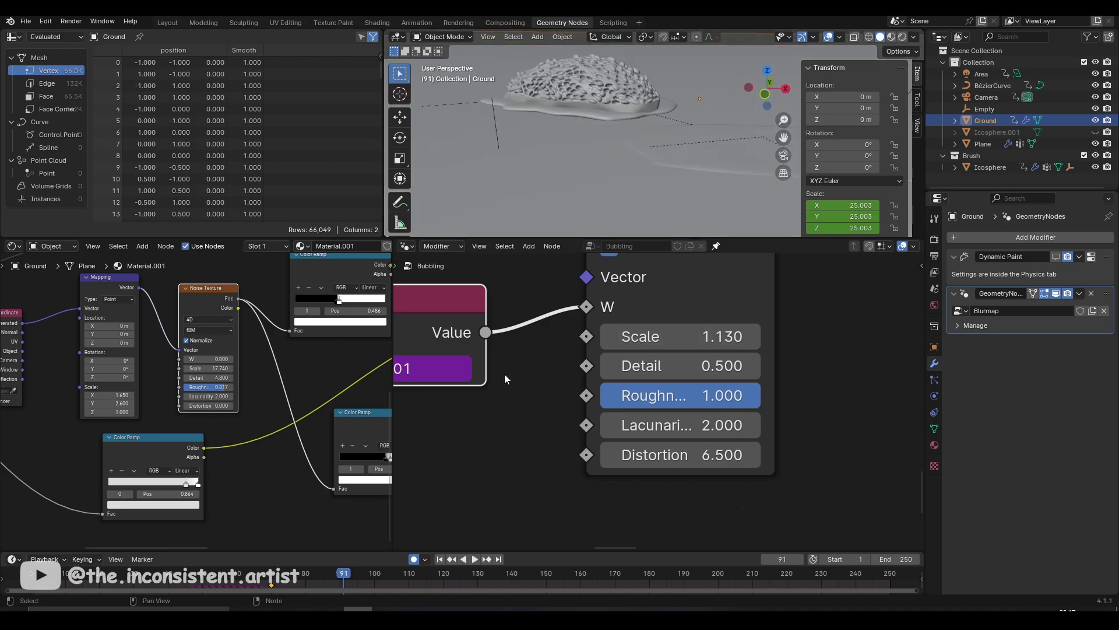
{"action": "middle_click_drag", "start_coordinate": [505, 379], "coordinate": [607, 382]}
{"action": "double_click", "coordinate": [477, 372]}
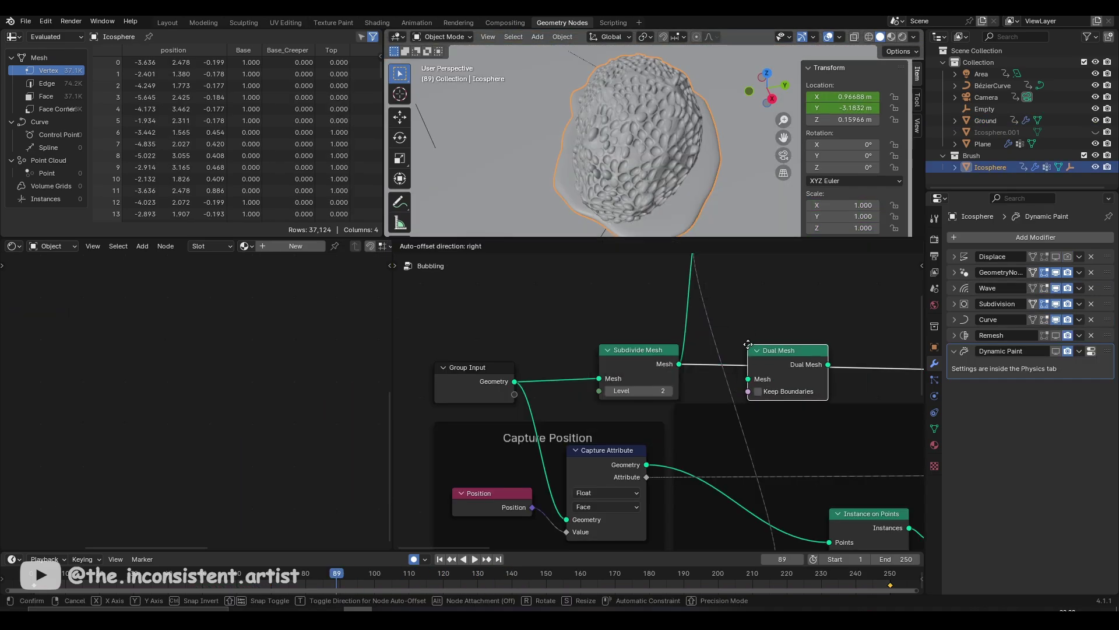
- Deselect the plane's vertices and play the animation to watch the wave
{"action": "middle_click_drag", "start_coordinate": [641, 175], "coordinate": [687, 82]}
{"action": "left_click", "coordinate": [687, 81]}
{"action": "key", "text": "space"}
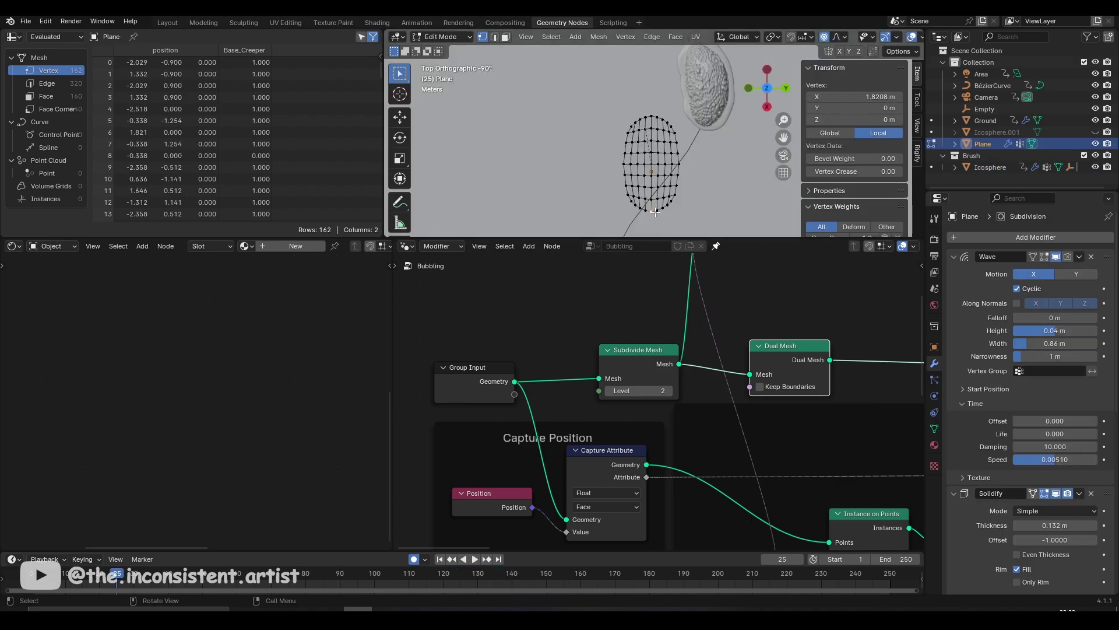
{"action": "key", "text": "c"}
{"action": "middle_click_drag", "start_coordinate": [659, 186], "coordinate": [712, 139]}
{"action": "key", "text": "space"}
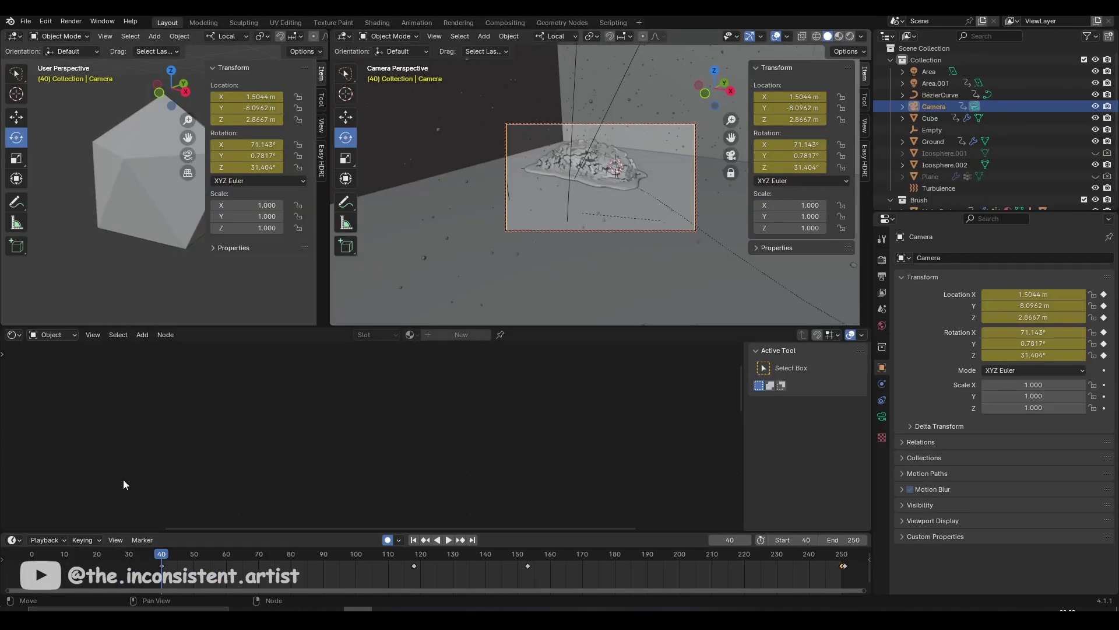
- Add a Noise modifier to the camera's X Euler Rotation curve with Scale 14.1, Strength 0.03
{"action": "key", "text": "shift+F6"}
{"action": "left_click", "coordinate": [882, 417]}
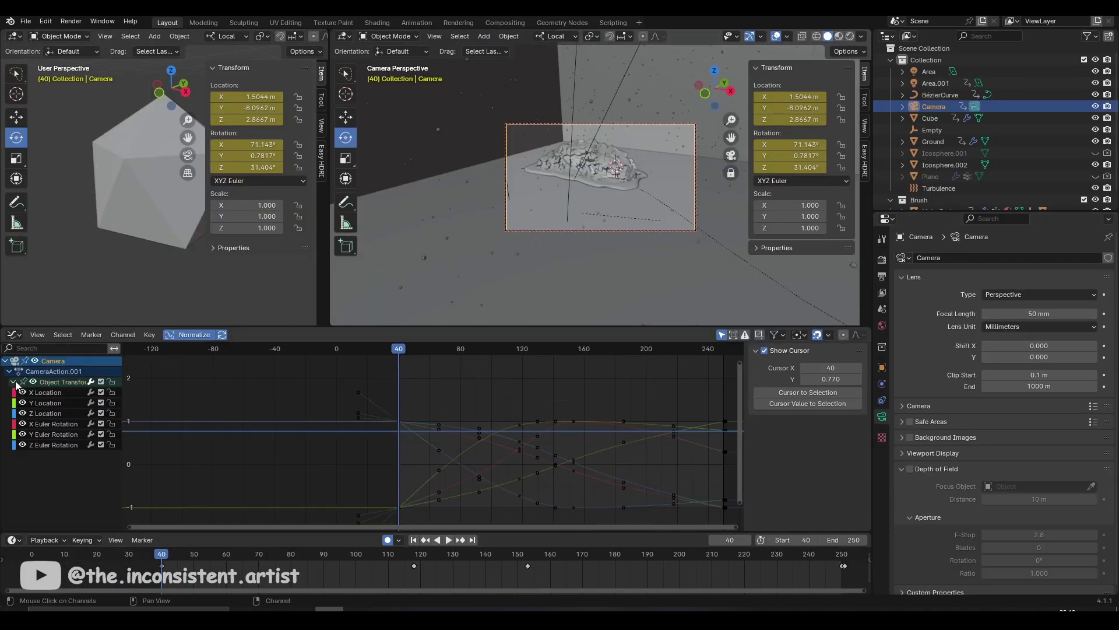
{"action": "left_click", "coordinate": [50, 424]}
{"action": "left_click", "coordinate": [865, 399]}
{"action": "left_click", "coordinate": [790, 352]}
{"action": "left_click", "coordinate": [781, 408]}
{"action": "double_click", "coordinate": [822, 404]}
{"action": "type", "text": "14.1"}
{"action": "double_click", "coordinate": [822, 416]}
{"action": "type", "text": "0.03"}
{"action": "key", "text": "Return"}
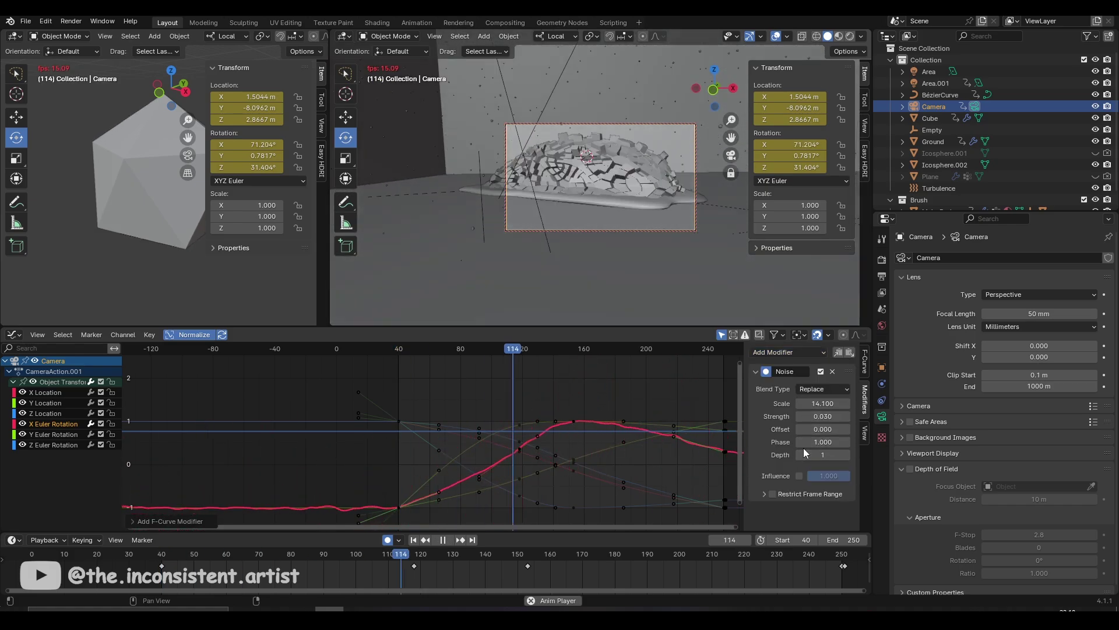
- Add a Noise modifier to the Z Euler Rotation curve and raise its scale
{"action": "key", "text": "space"}
{"action": "left_click", "coordinate": [55, 445]}
{"action": "left_click", "coordinate": [790, 352]}
{"action": "left_click", "coordinate": [786, 417]}
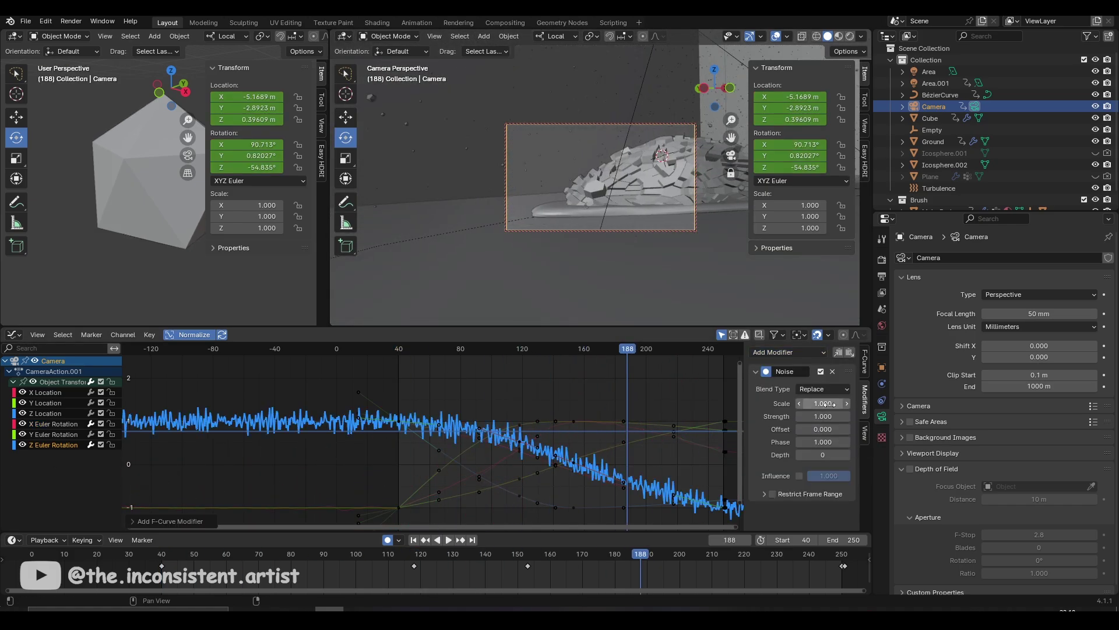
{"action": "left_click_drag", "start_coordinate": [819, 403], "coordinate": [874, 404]}
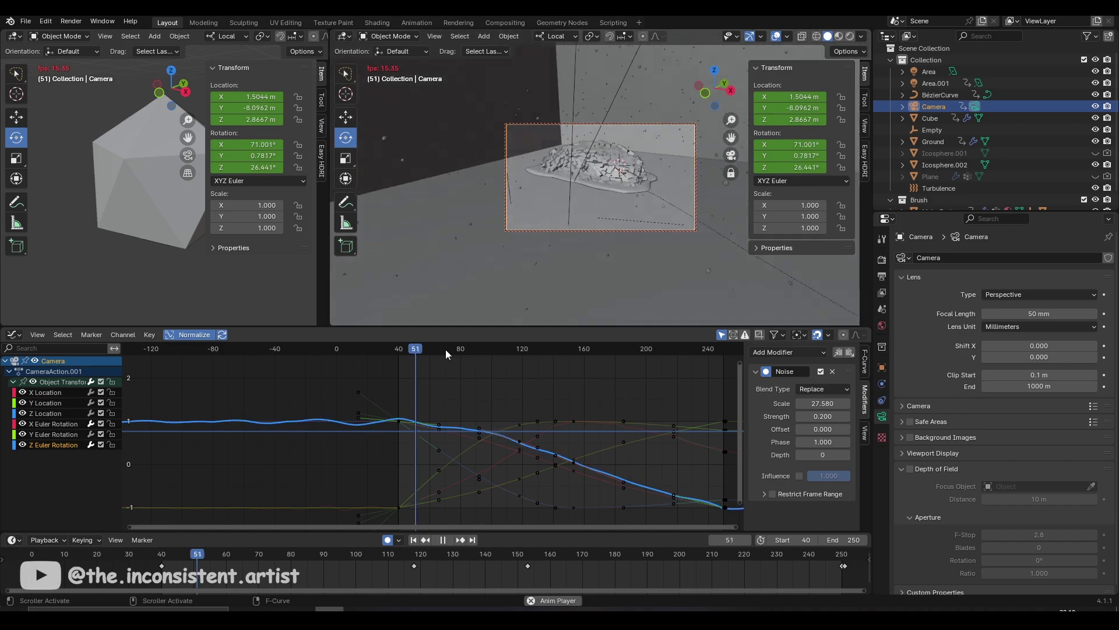
{"action": "left_click", "coordinate": [833, 371]}
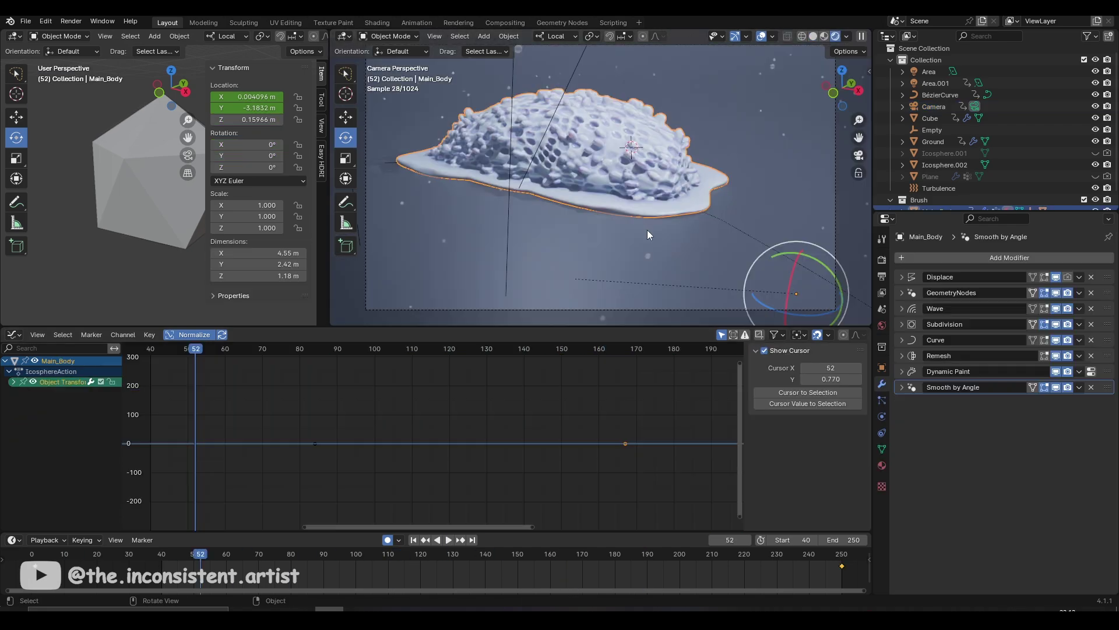
- Render the frame and raise saturation in the Hue/Saturation/Value node
{"action": "key", "text": "F12"}
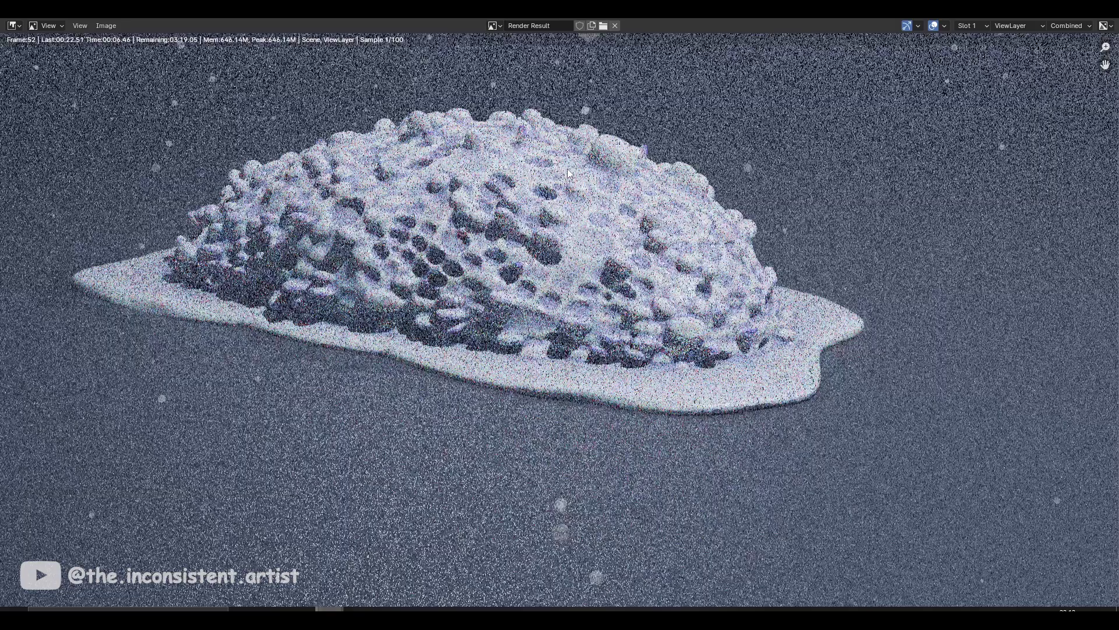
{"action": "scroll", "coordinate": [570, 173], "scroll_direction": "down", "scroll_amount": 4}
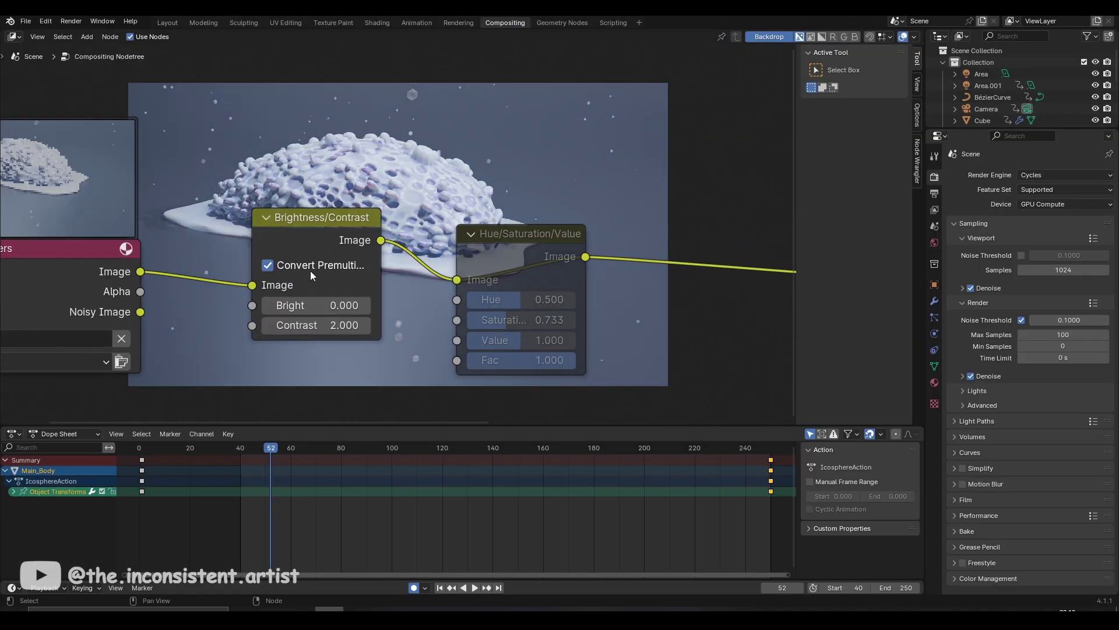
{"action": "scroll", "coordinate": [311, 275], "scroll_direction": "down", "scroll_amount": 2}
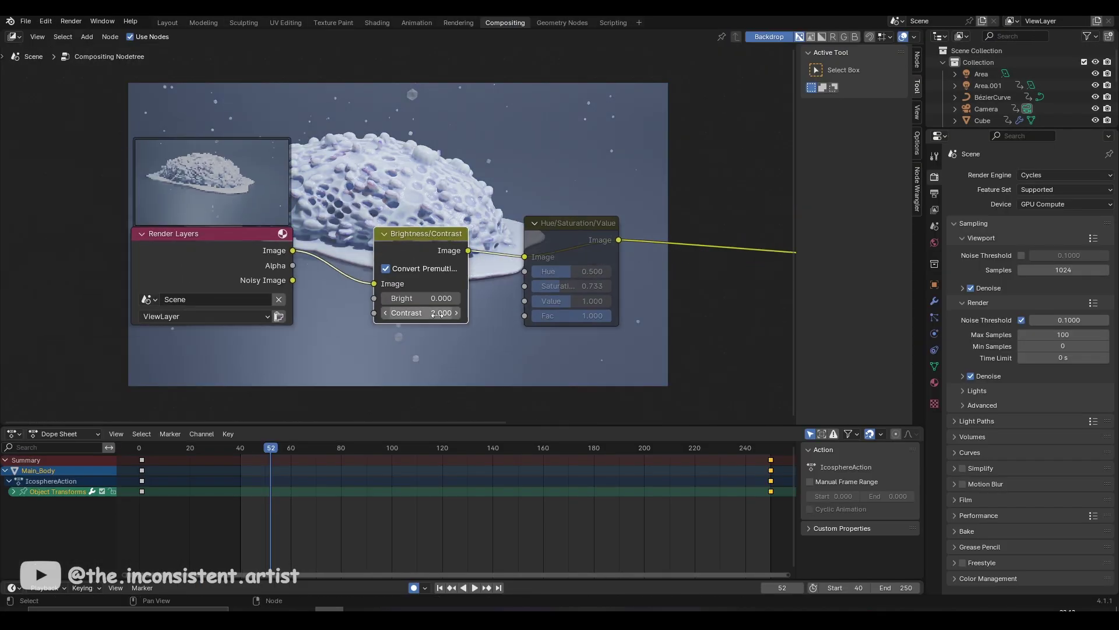
{"action": "left_click", "coordinate": [568, 242]}
{"action": "mouse_move", "coordinate": [559, 286]}
{"action": "left_mouse_down"}
{"action": "mouse_move", "coordinate": [583, 271]}
{"action": "mouse_move", "coordinate": [567, 274]}
{"action": "left_mouse_up"}
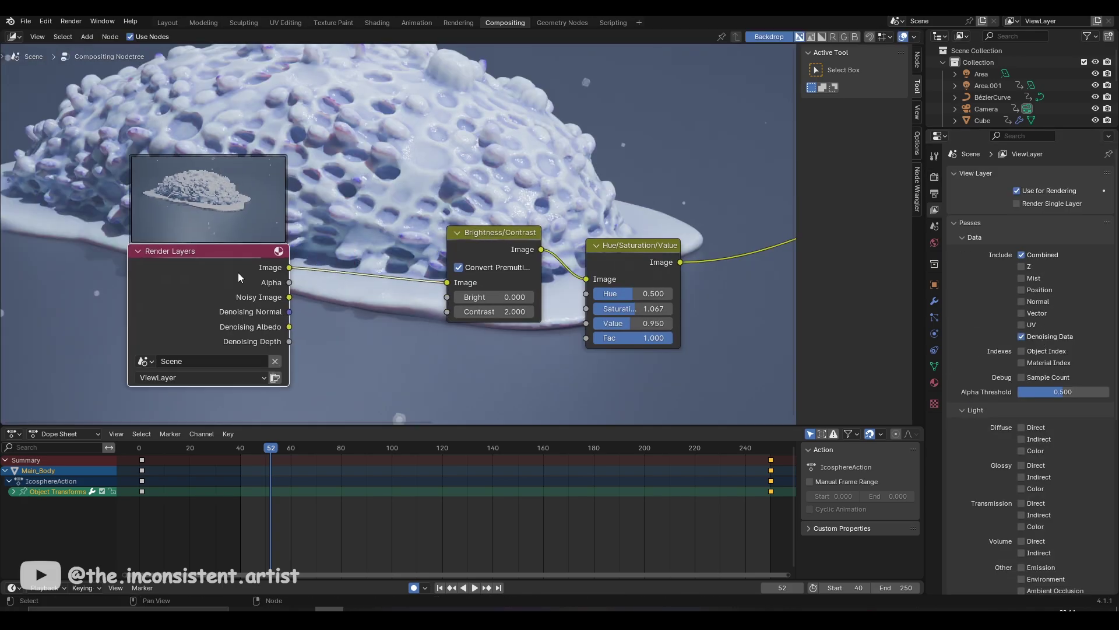
- Add a Denoise node fed from the Denoising Albedo pass
{"action": "left_click_drag", "start_coordinate": [338, 342], "coordinate": [340, 339]}
{"action": "type", "text": "denoi"}
{"action": "key", "text": "Return"}
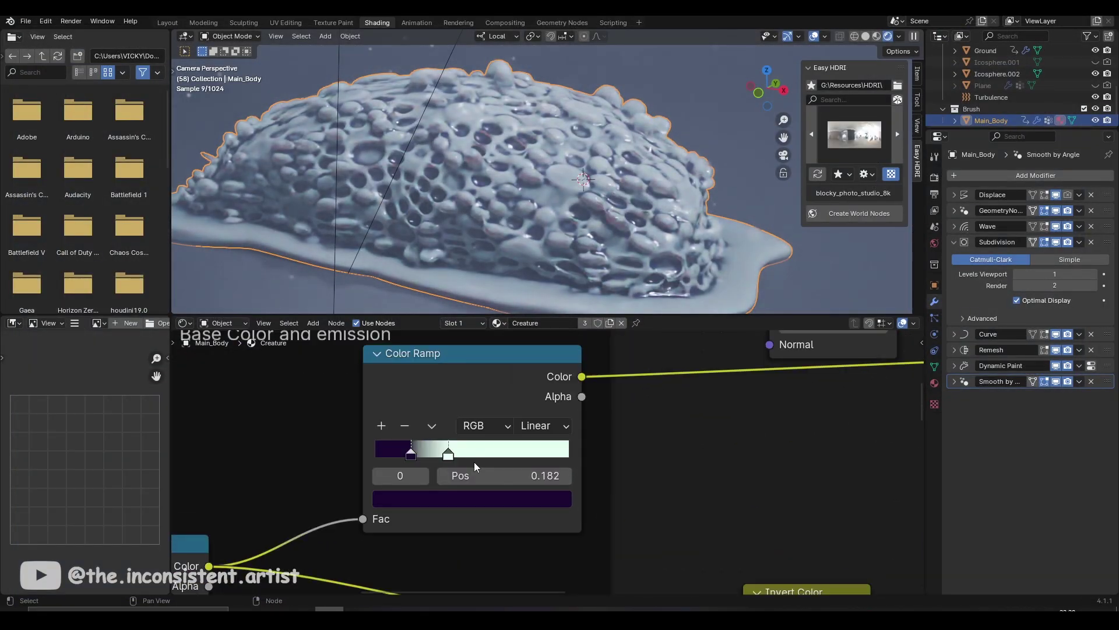
- Recolour the light ramp stop a darker golden yellow and nudge the gold stop along the ramp
{"action": "left_click", "coordinate": [472, 499]}
{"action": "mouse_move", "coordinate": [453, 290]}
{"action": "left_mouse_down"}
{"action": "mouse_move", "coordinate": [440, 297]}
{"action": "mouse_move", "coordinate": [444, 310]}
{"action": "left_mouse_up"}
{"action": "left_click", "coordinate": [472, 498]}
{"action": "scroll", "coordinate": [430, 450], "scroll_direction": "up", "scroll_amount": 4}
{"action": "left_click", "coordinate": [383, 449]}
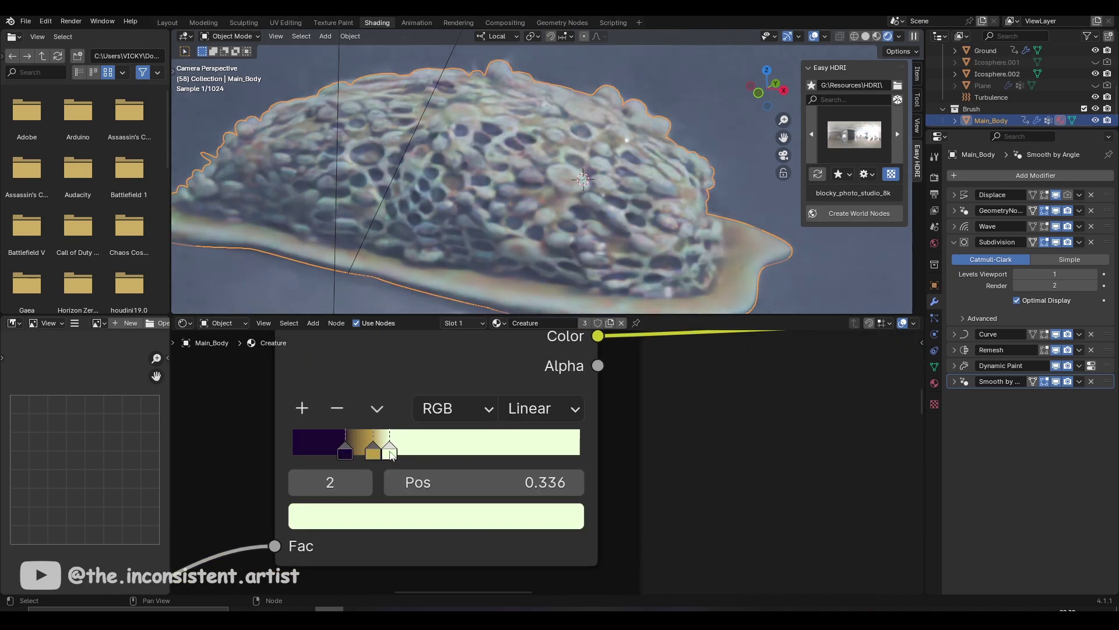
{"action": "left_click_drag", "start_coordinate": [361, 450], "coordinate": [370, 456]}
{"action": "left_click", "coordinate": [385, 450]}
{"action": "left_click", "coordinate": [363, 450]}
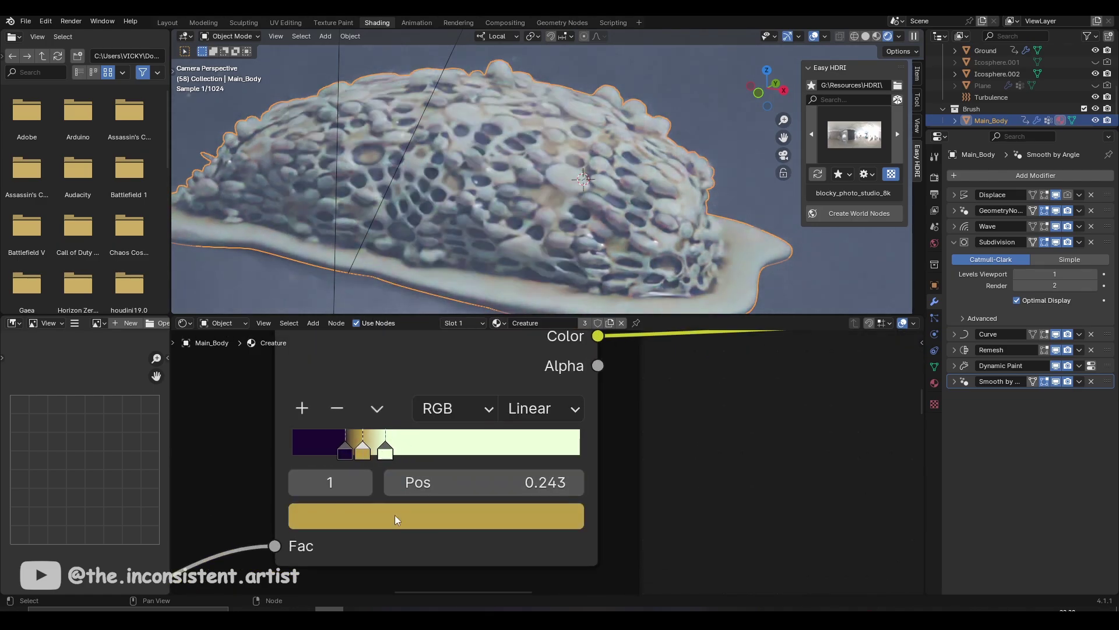
- Place the gold colour ramp stop at position 0.243
{"action": "left_click", "coordinate": [436, 516]}
{"action": "scroll", "coordinate": [481, 428], "scroll_direction": "down", "scroll_amount": 3, "text": "ctrl"}
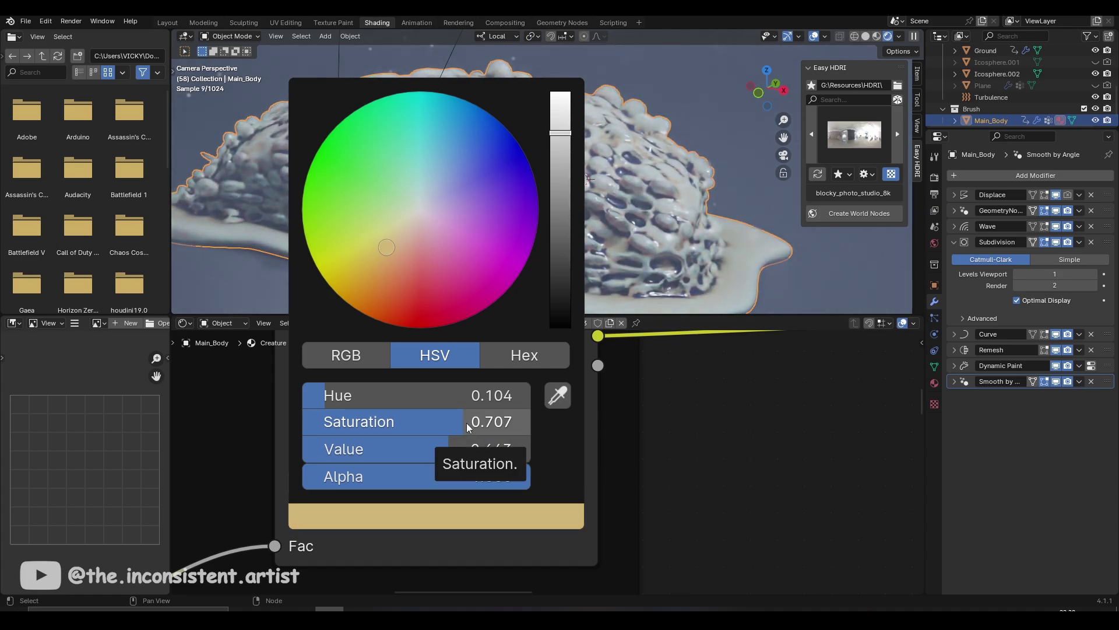
{"action": "left_click", "coordinate": [436, 516]}
{"action": "left_click", "coordinate": [376, 450]}
{"action": "left_click_drag", "start_coordinate": [361, 450], "coordinate": [417, 447]}
- Add a new colour ramp stop and shift its hue to dark teal
{"action": "left_click", "coordinate": [299, 406]}
{"action": "scroll", "coordinate": [609, 274], "scroll_direction": "up", "scroll_amount": 5}
{"action": "scroll", "coordinate": [597, 303], "scroll_direction": "down", "scroll_amount": 5}
{"action": "left_click", "coordinate": [436, 515]}
{"action": "left_click_drag", "start_coordinate": [444, 394], "coordinate": [430, 393]}
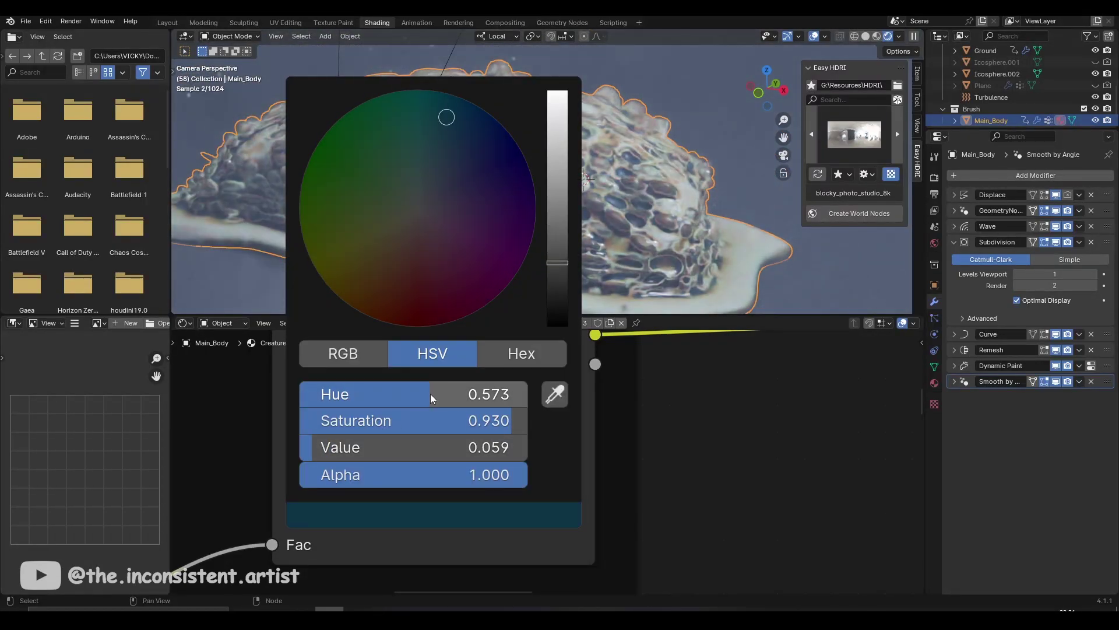
- Raise the Principled BSDF Subsurface Weight to 0.564 and render to check the shading
{"action": "scroll", "coordinate": [732, 452], "scroll_direction": "down", "scroll_amount": 5}
{"action": "scroll", "coordinate": [723, 489], "scroll_direction": "up", "scroll_amount": 8}
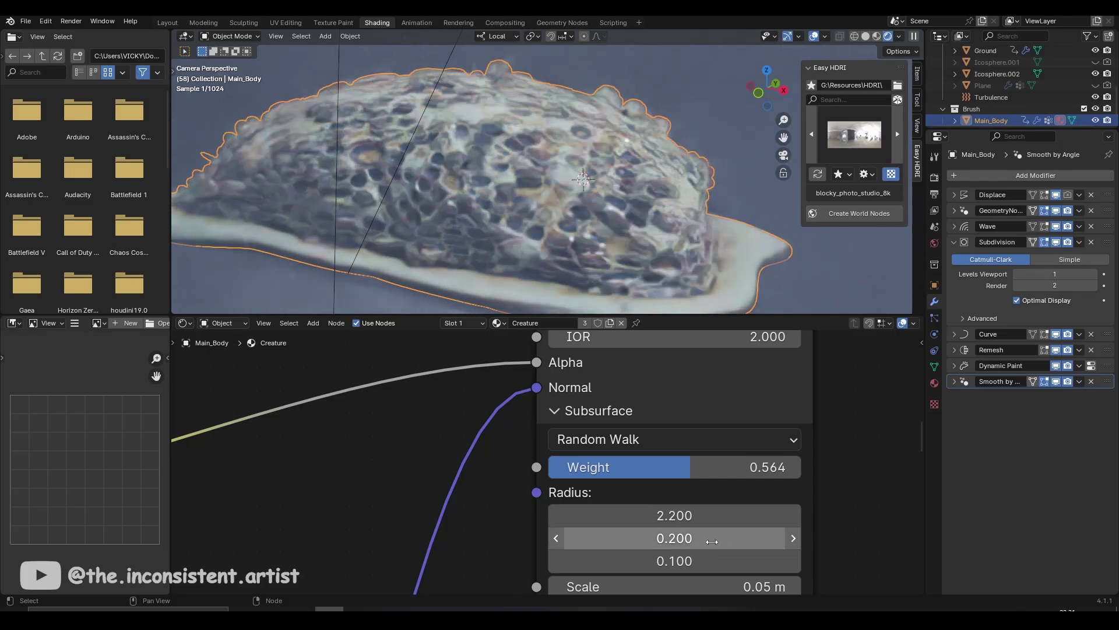
{"action": "scroll", "coordinate": [717, 513], "scroll_direction": "down", "scroll_amount": 1, "text": "ctrl"}
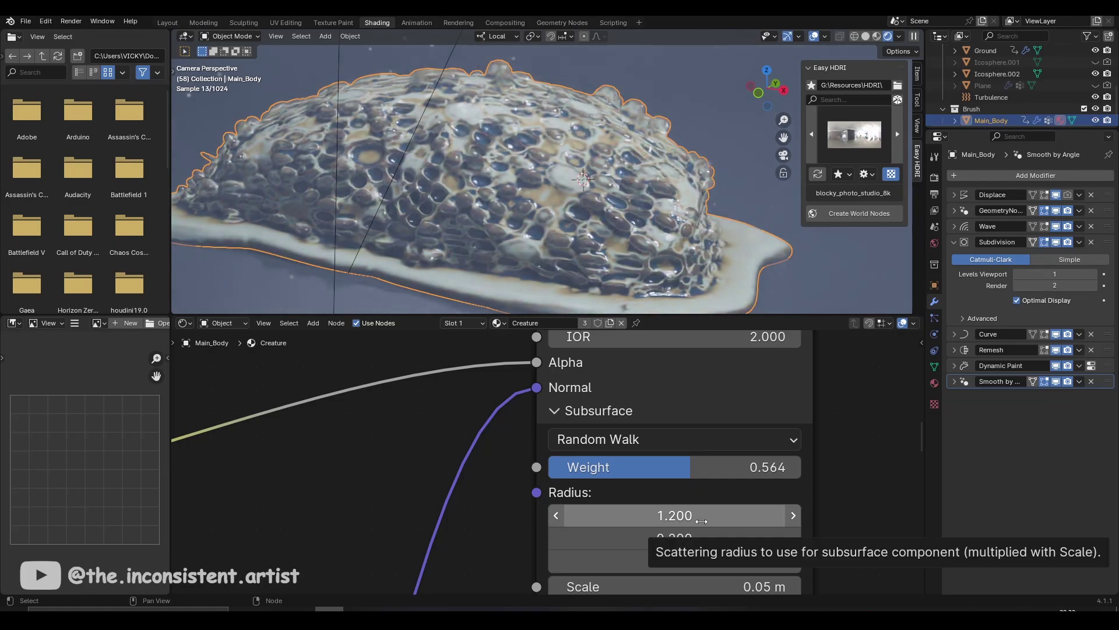
{"action": "left_click_drag", "start_coordinate": [708, 468], "coordinate": [741, 469]}
{"action": "key", "text": "F12"}
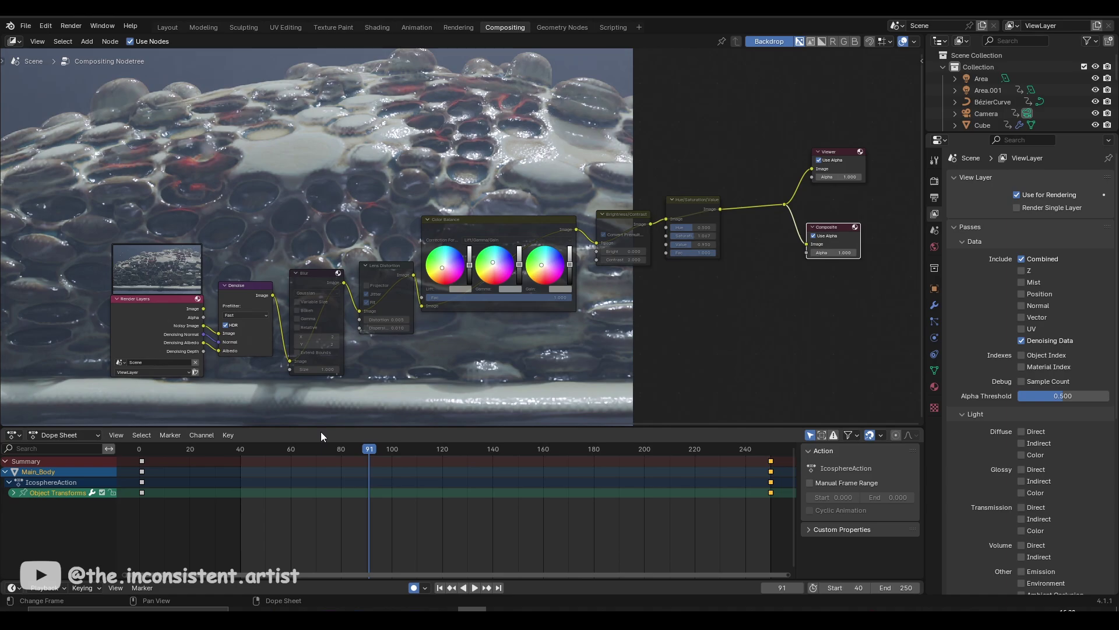
- Unmute the five muted compositor nodes, from Blur and Lens Distortion through Hue/Saturation/Value, after Denoise
{"action": "left_click", "coordinate": [309, 282]}
{"action": "key", "text": "m"}
{"action": "left_click", "coordinate": [383, 274]}
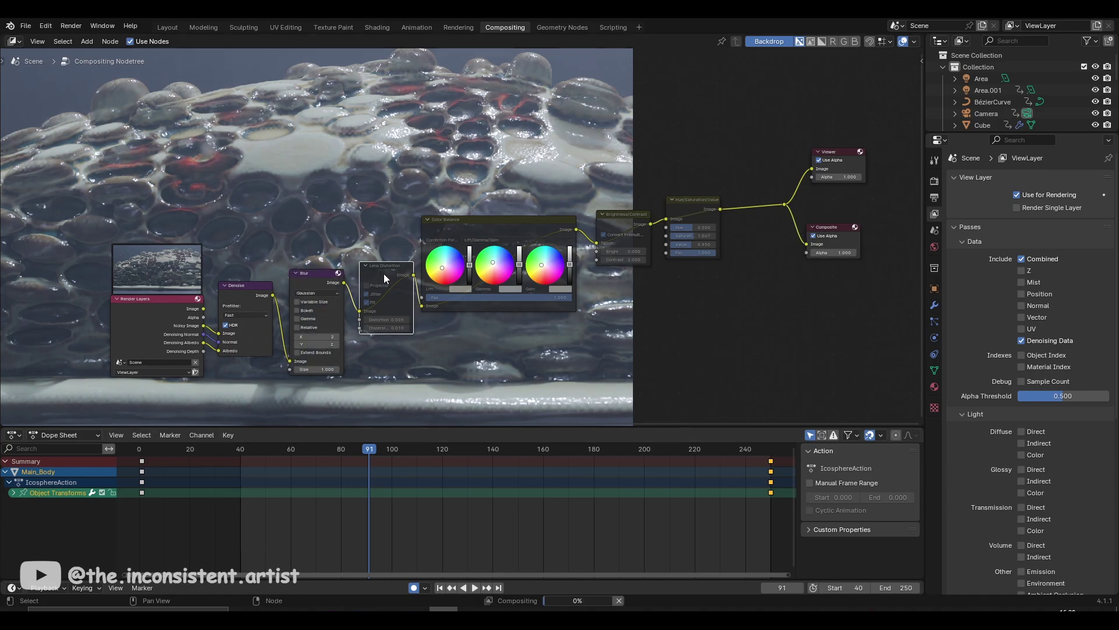
{"action": "key", "text": "m"}
{"action": "left_click", "coordinate": [506, 226]}
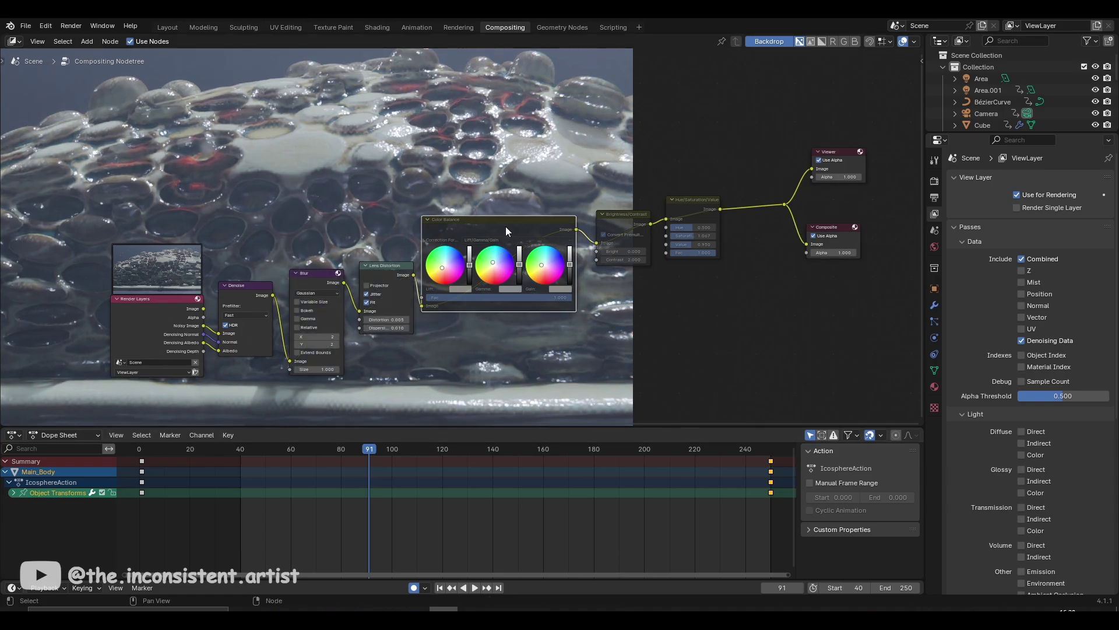
{"action": "key", "text": "m"}
{"action": "left_click", "coordinate": [615, 219]}
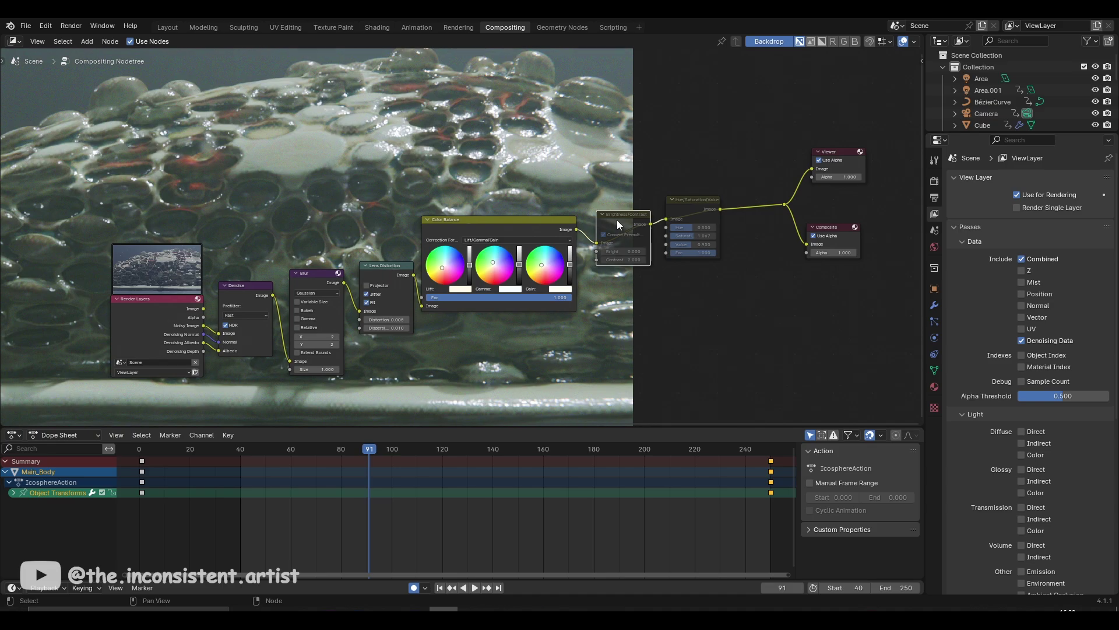
{"action": "key", "text": "m"}
{"action": "left_click", "coordinate": [693, 208]}
{"action": "key", "text": "m"}
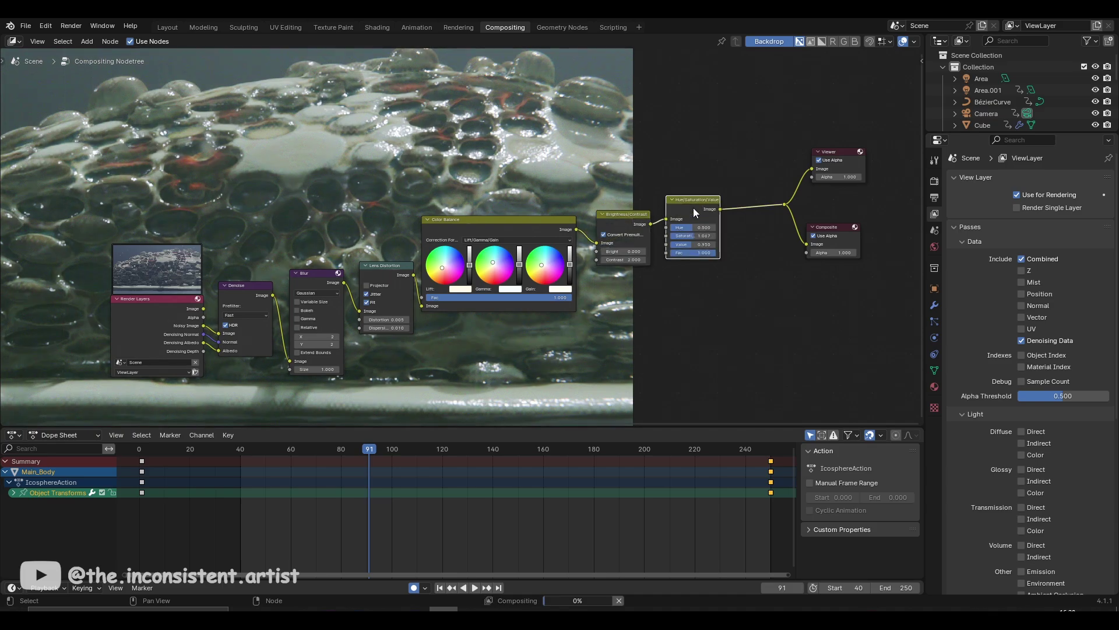